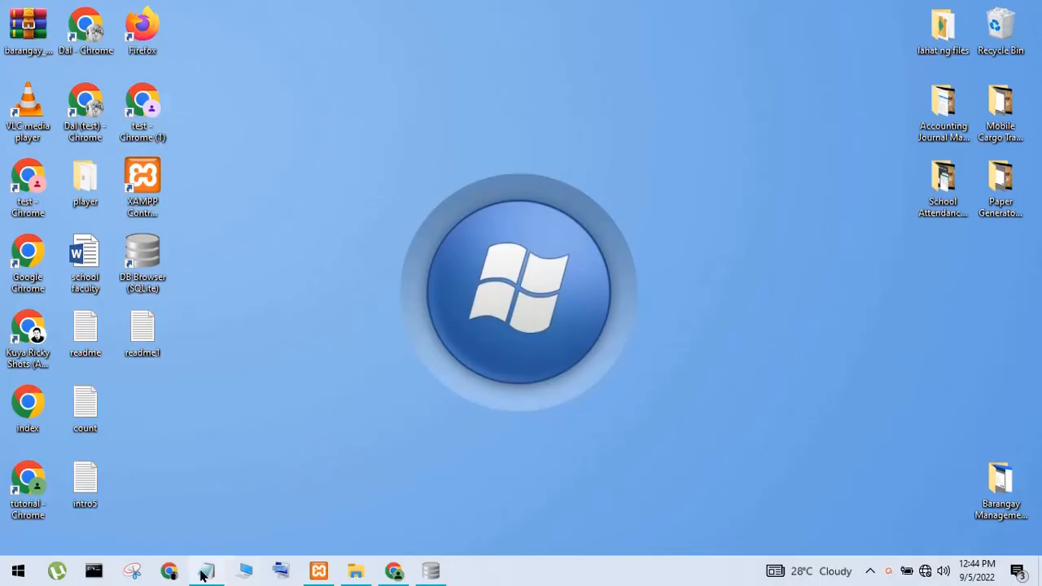
Review the project title in the note and the XAMPP control panel, then hide both
click(206, 571)
drag(201, 368, 791, 412)
click(497, 412)
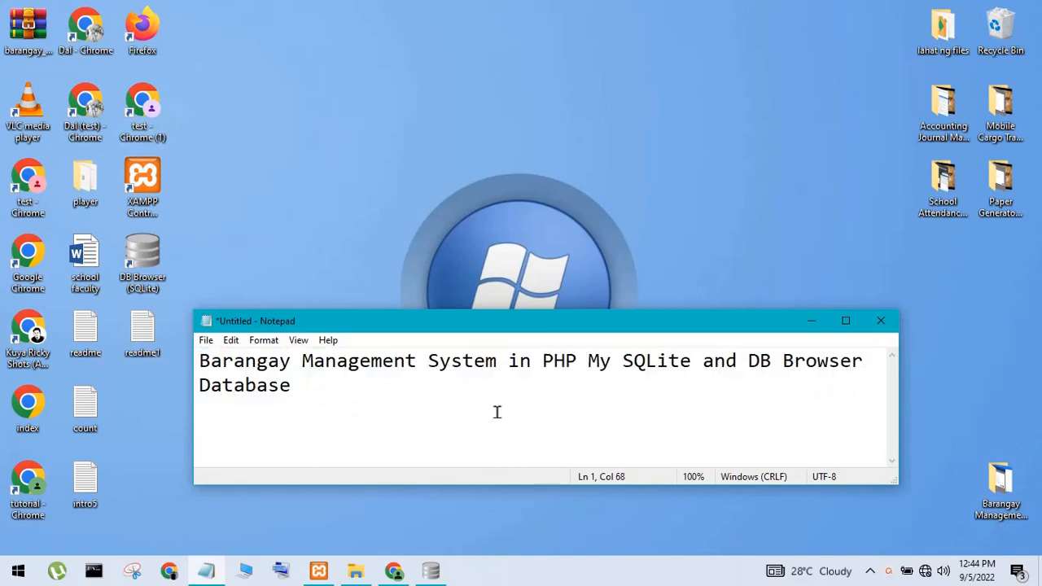
click(813, 323)
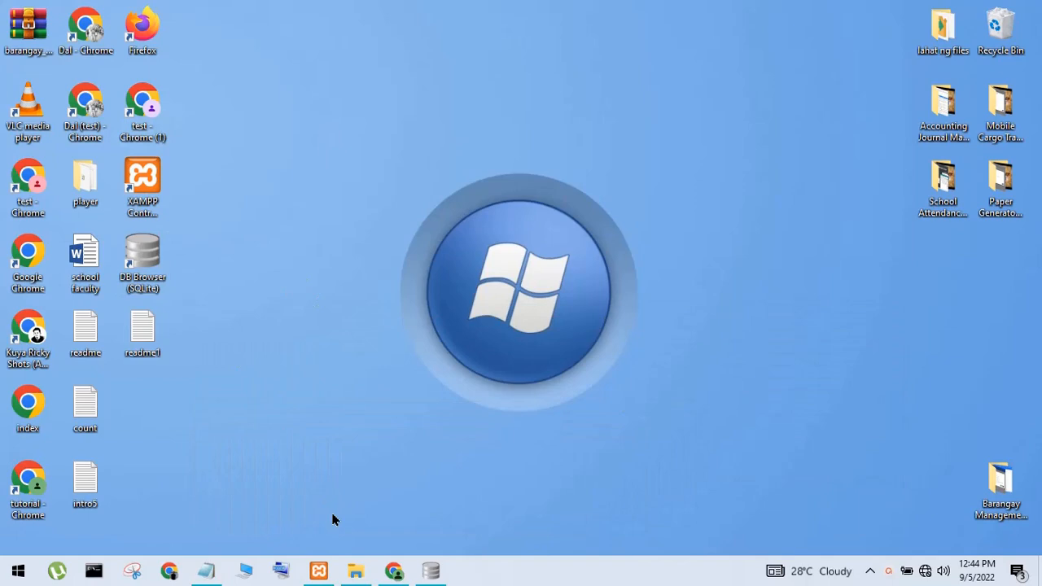
click(322, 575)
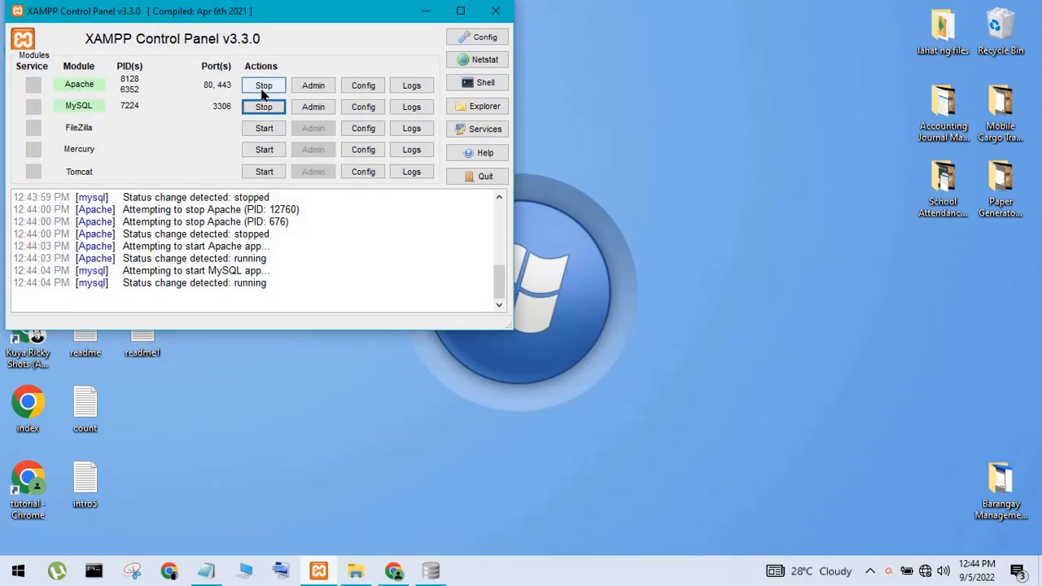
click(424, 14)
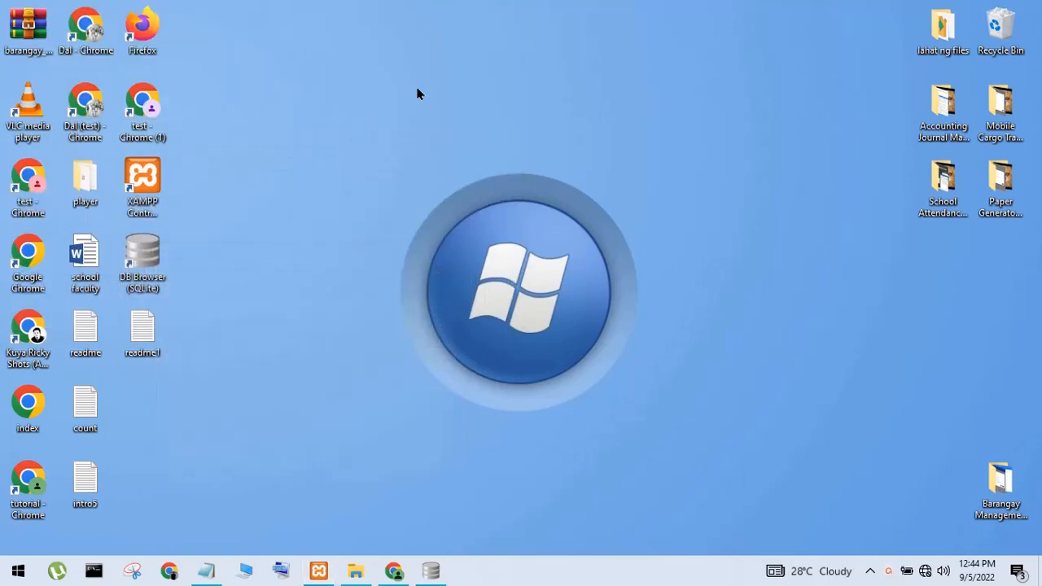
Try logging in as admin with incorrect passwords, retrying several times without success
click(398, 571)
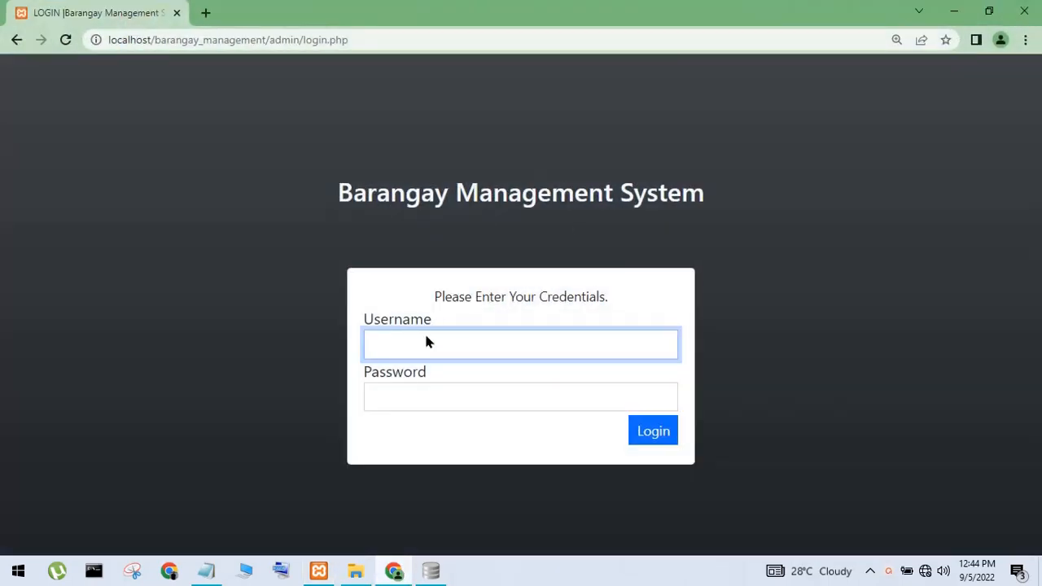
text(admin)
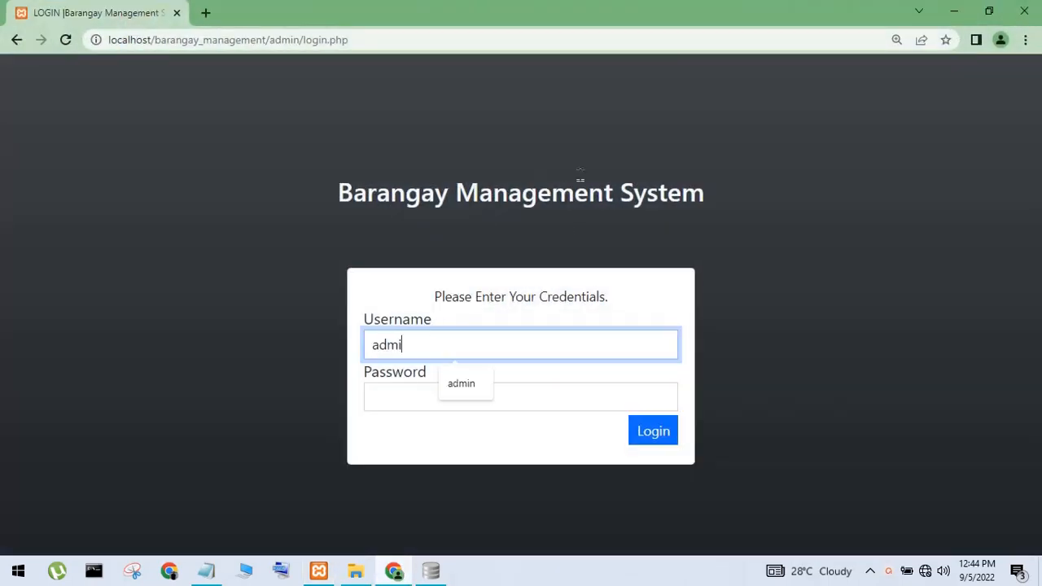
key(Tab)
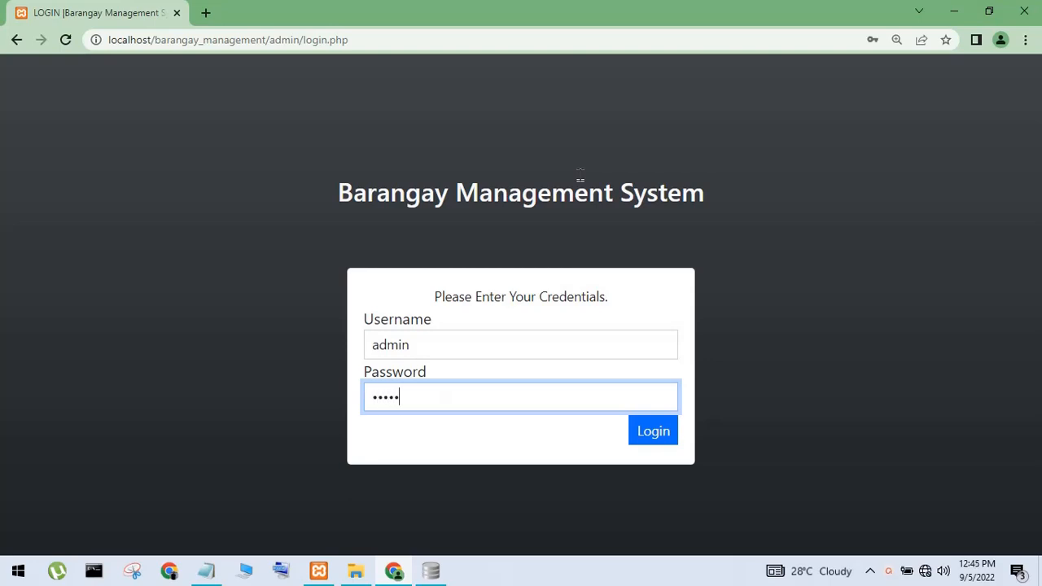
click(661, 428)
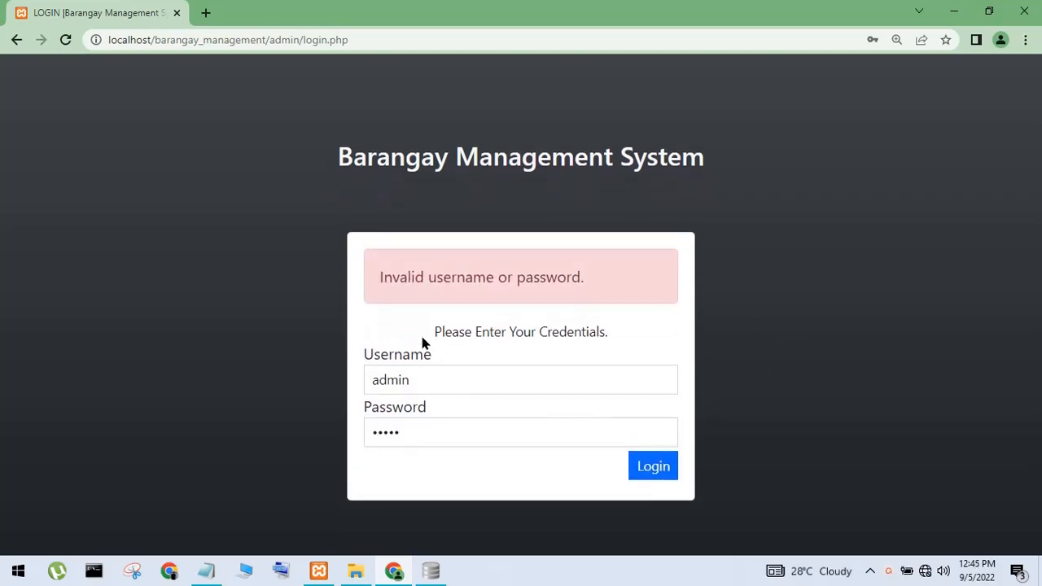
drag(453, 429, 345, 441)
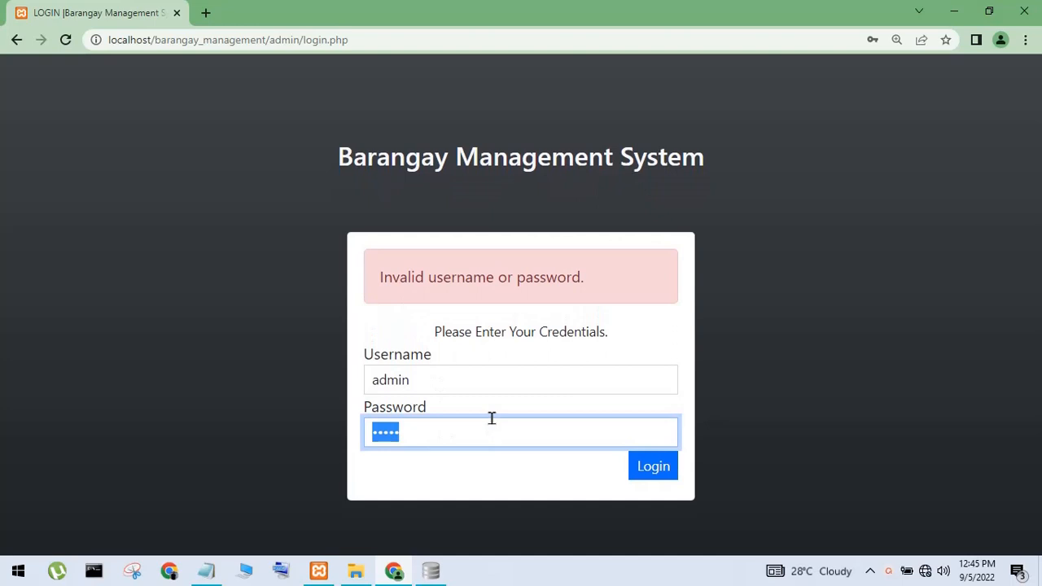
text(a)
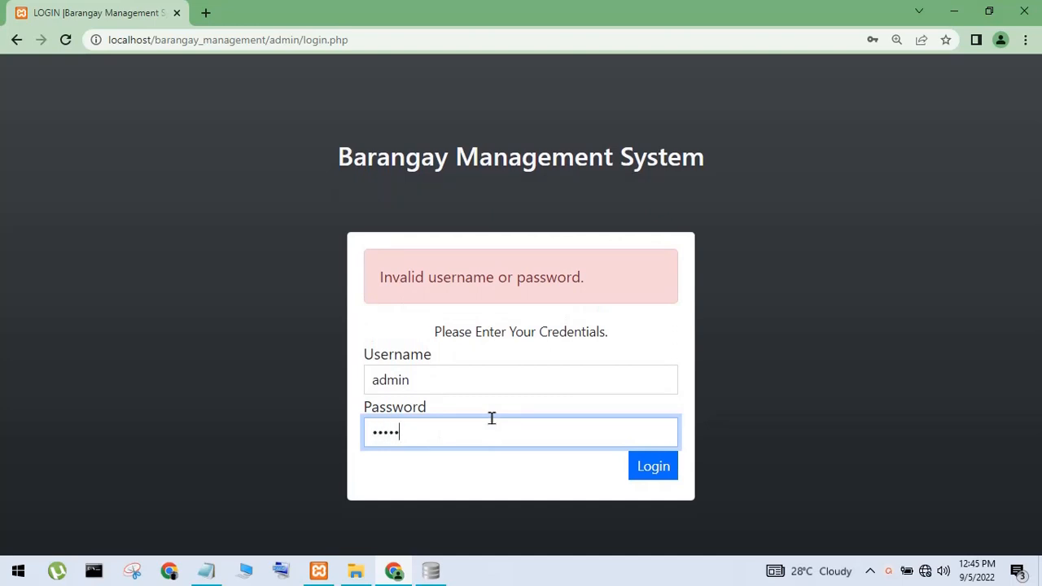
click(640, 470)
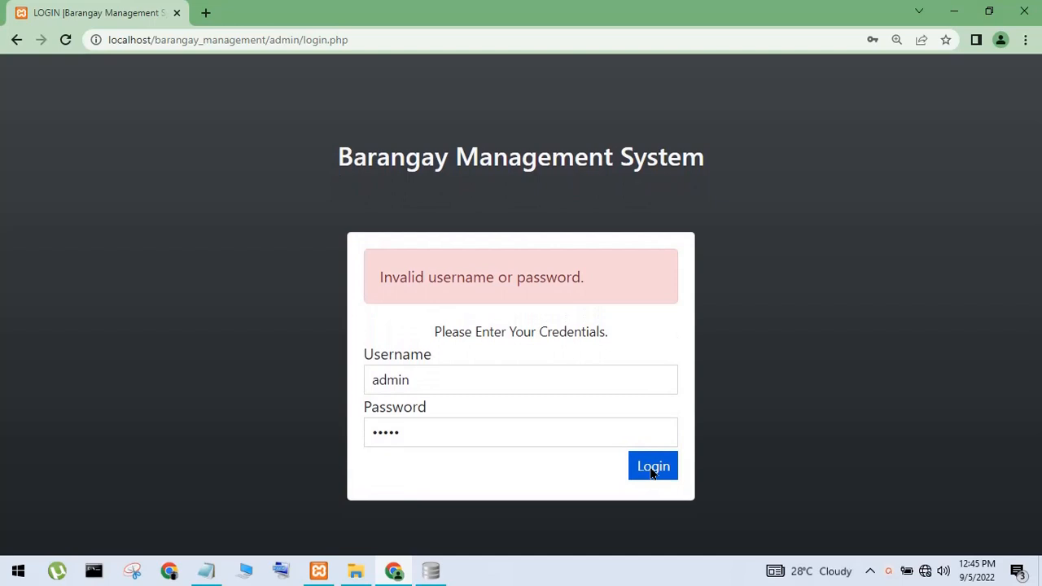
click(651, 470)
click(651, 470)
Reload the login form and sign in as admin with the correct password
click(64, 41)
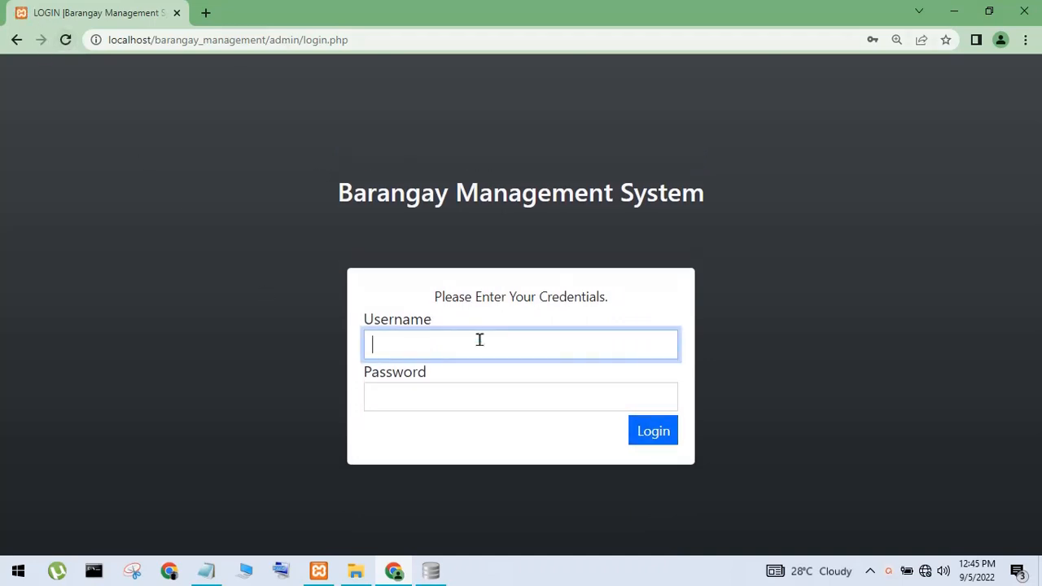
text(admin)
key(Tab)
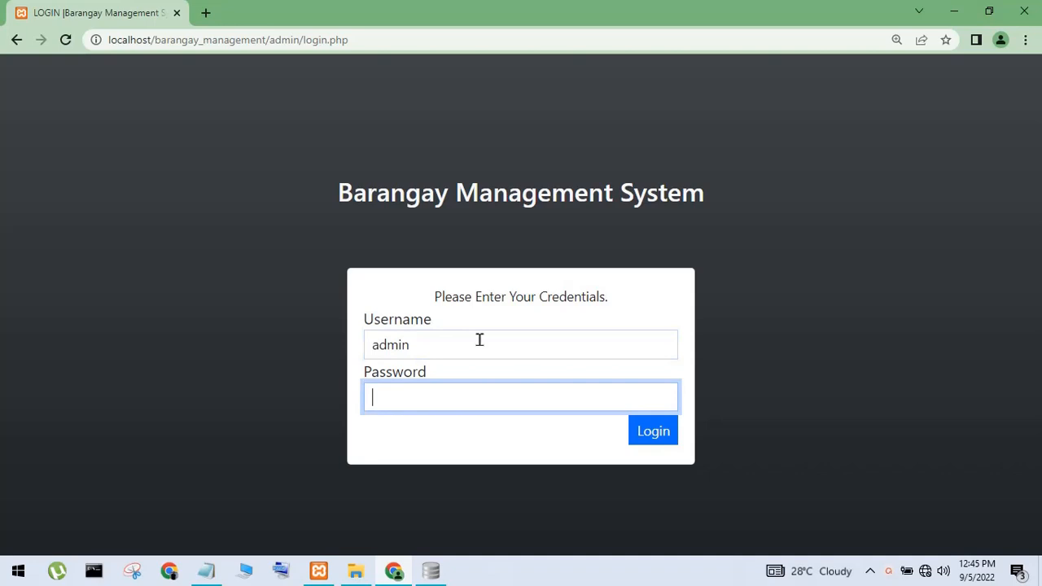
text(adm)
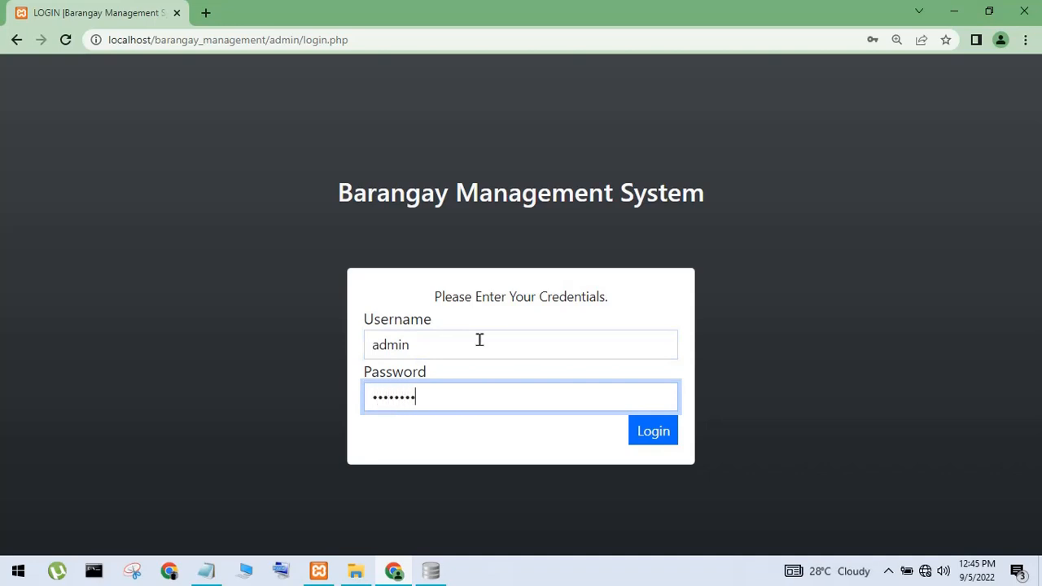
click(656, 434)
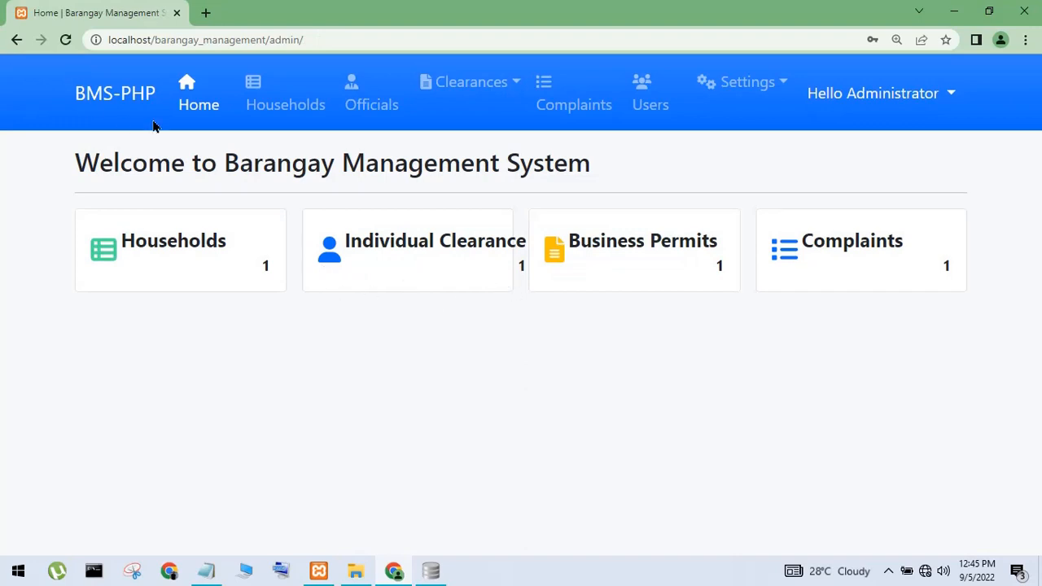
Go to the Home dashboard, then the Household List page
click(197, 101)
click(289, 105)
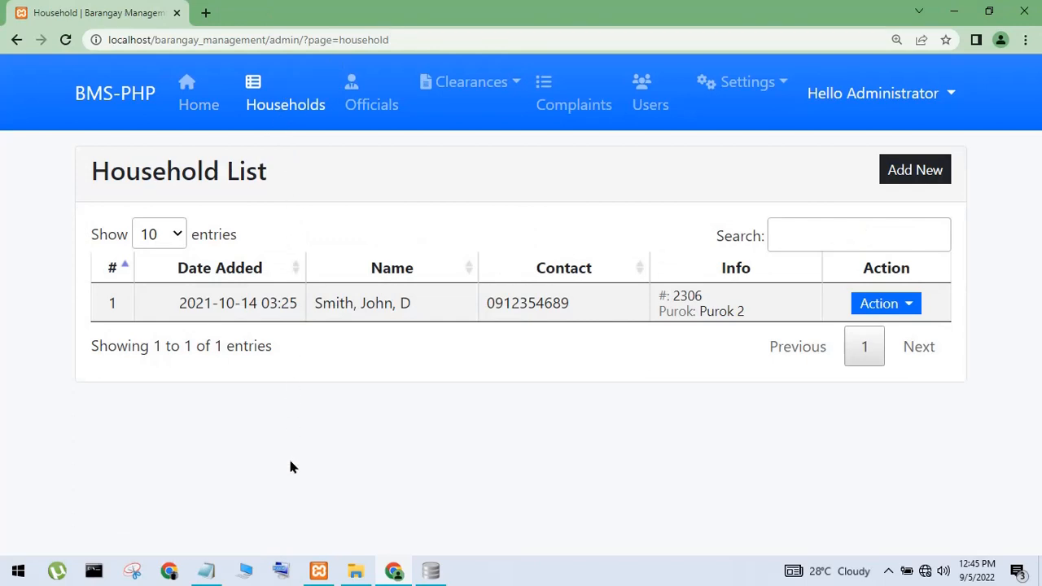
click(431, 570)
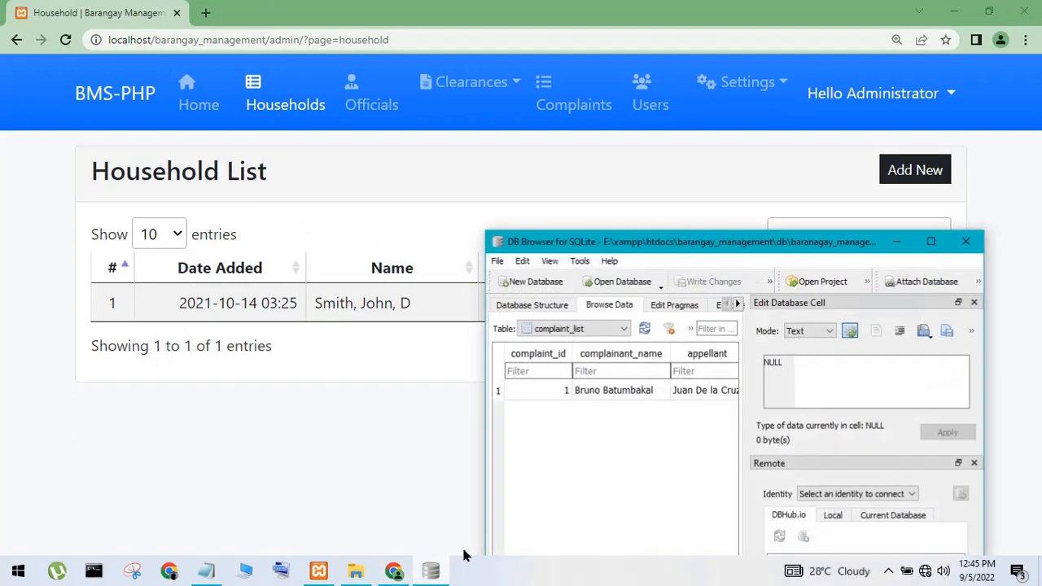
Check the first complainant_name value in complaint_list, then move and minimize DB Browser
click(614, 391)
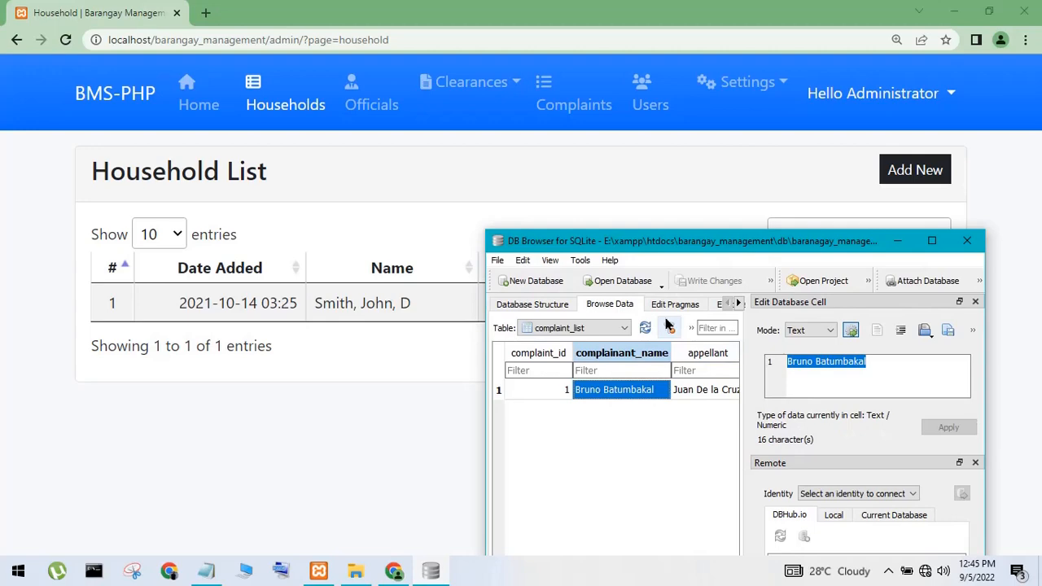
drag(696, 246, 643, 201)
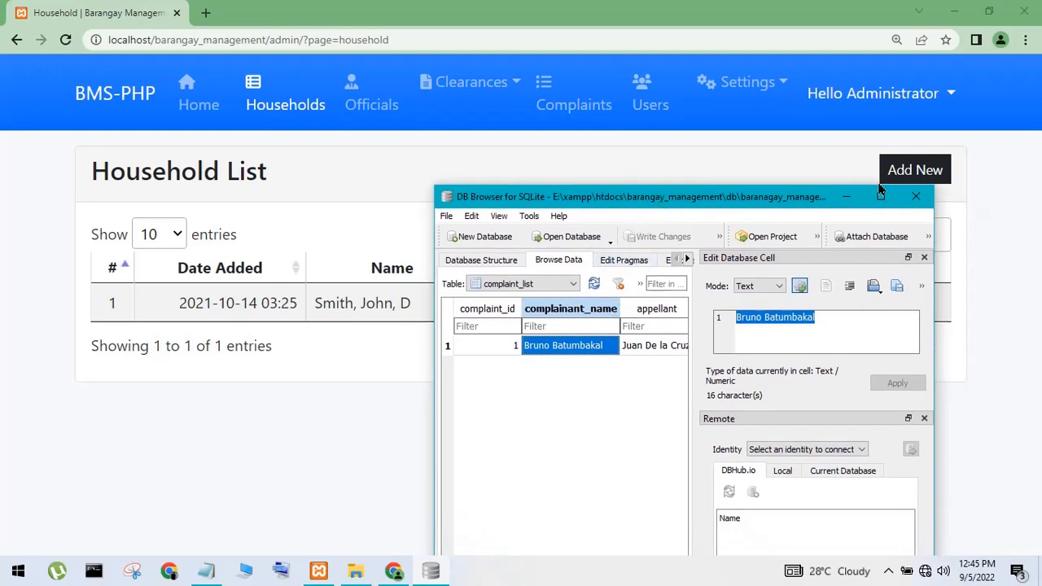
click(847, 196)
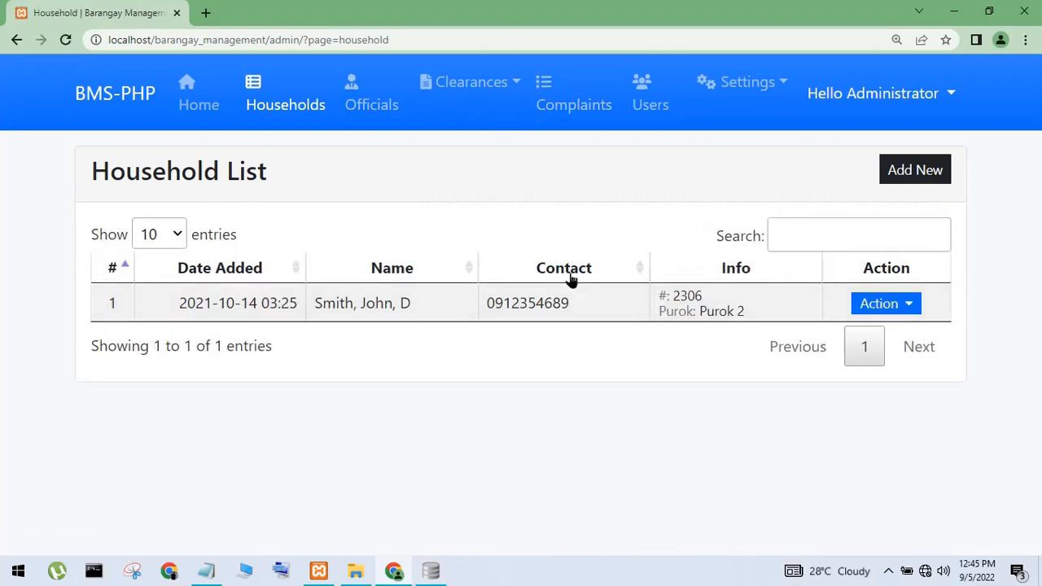
Start a new household and enter test as last, first and middle name
click(891, 180)
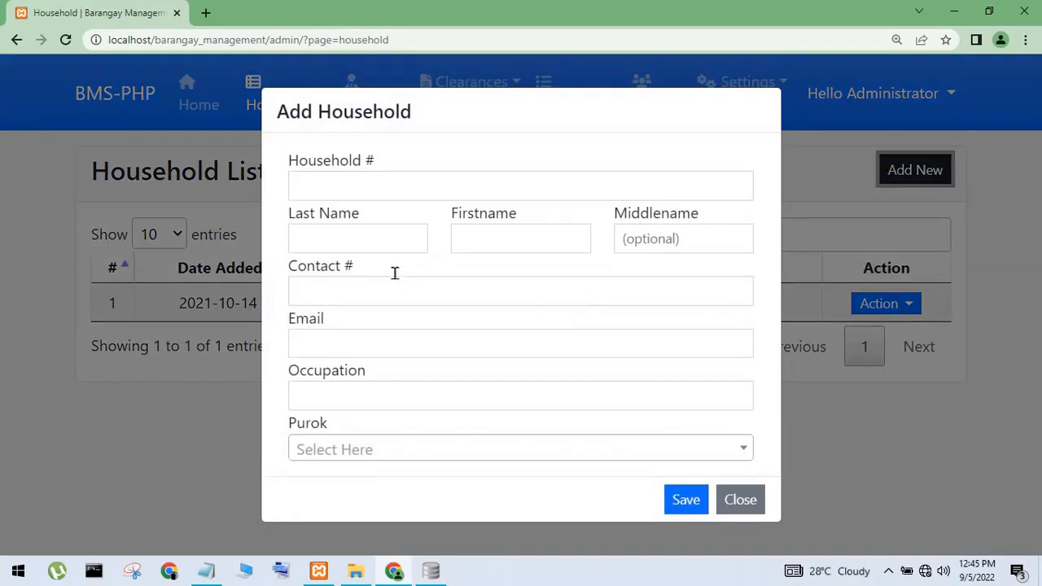
click(356, 240)
text(test)
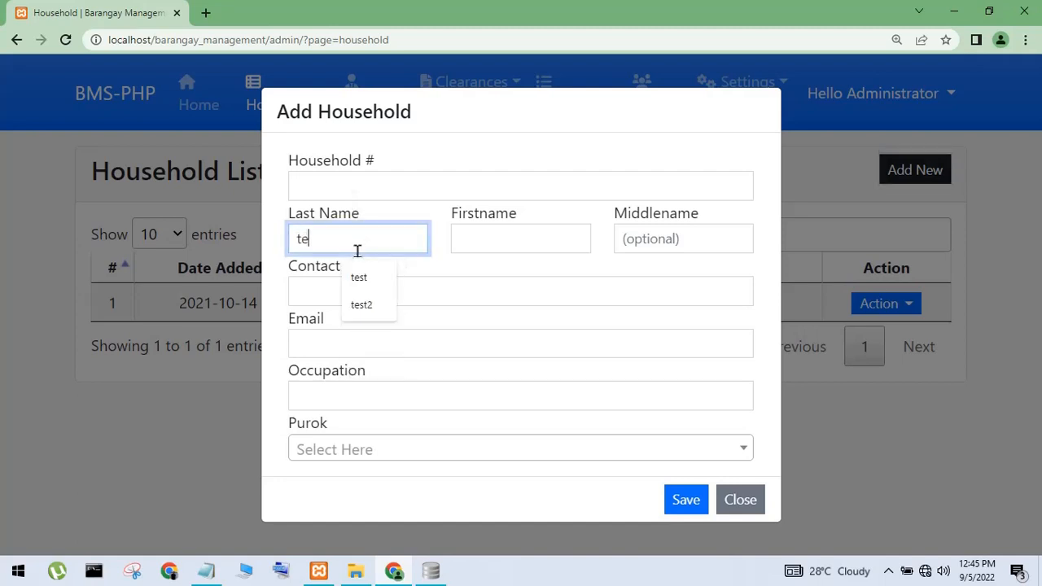
click(356, 275)
click(518, 233)
text(test)
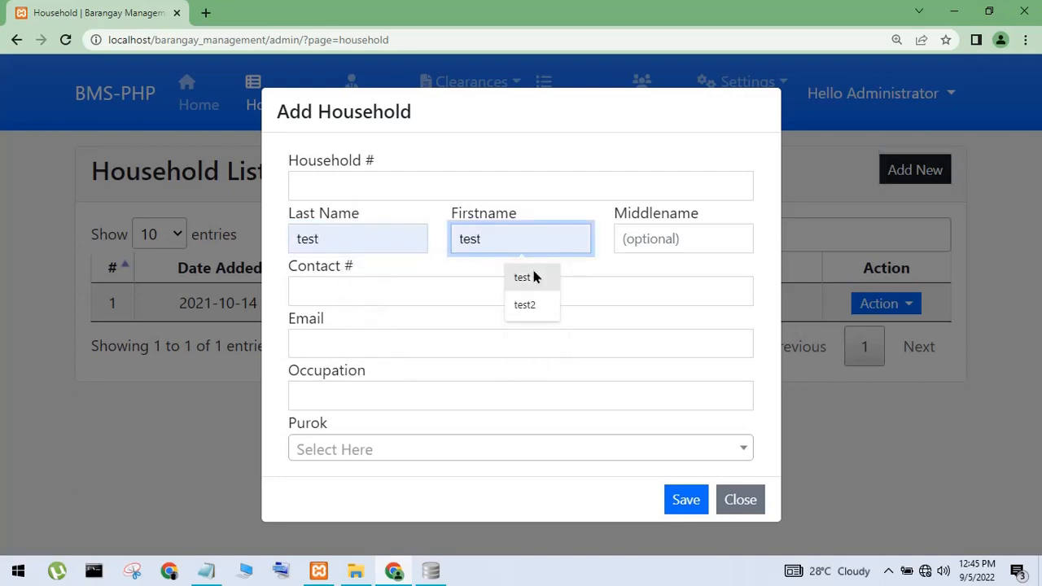
click(533, 274)
click(673, 232)
click(684, 278)
Fill in the contact number, e-mail and occupation, choose Purok 1, and save the household
click(448, 291)
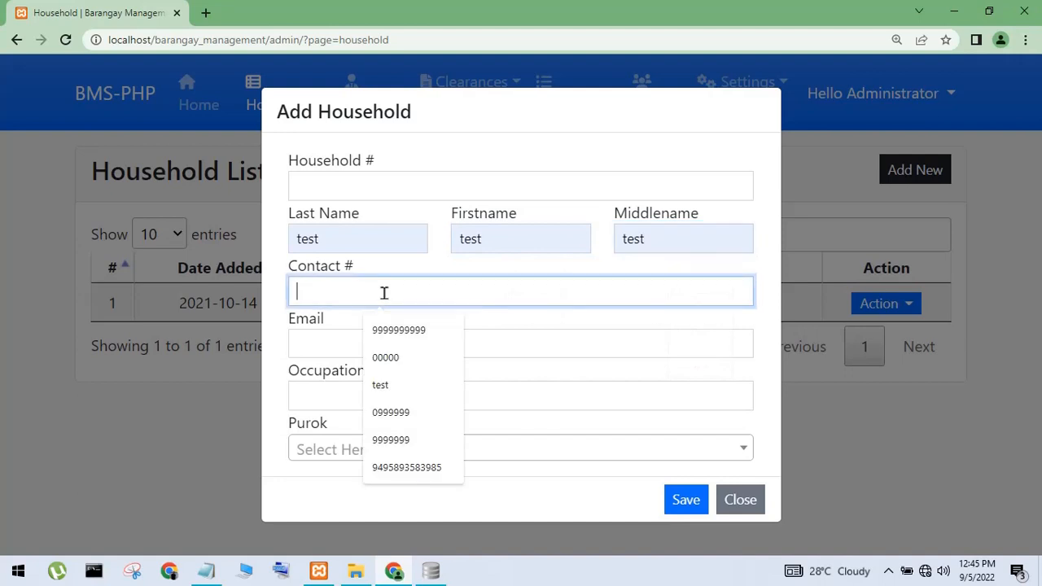
click(417, 334)
click(400, 346)
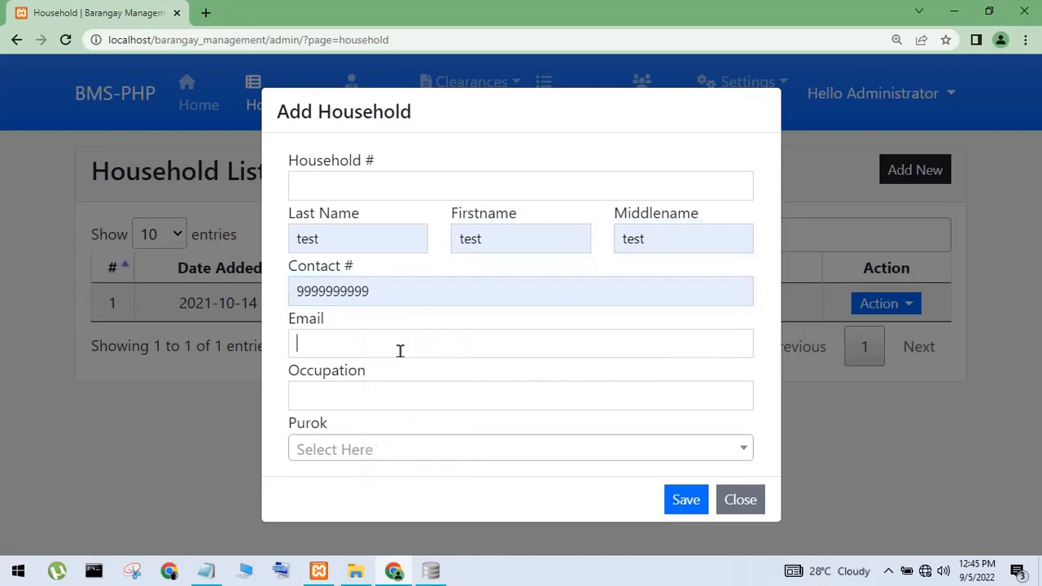
click(408, 410)
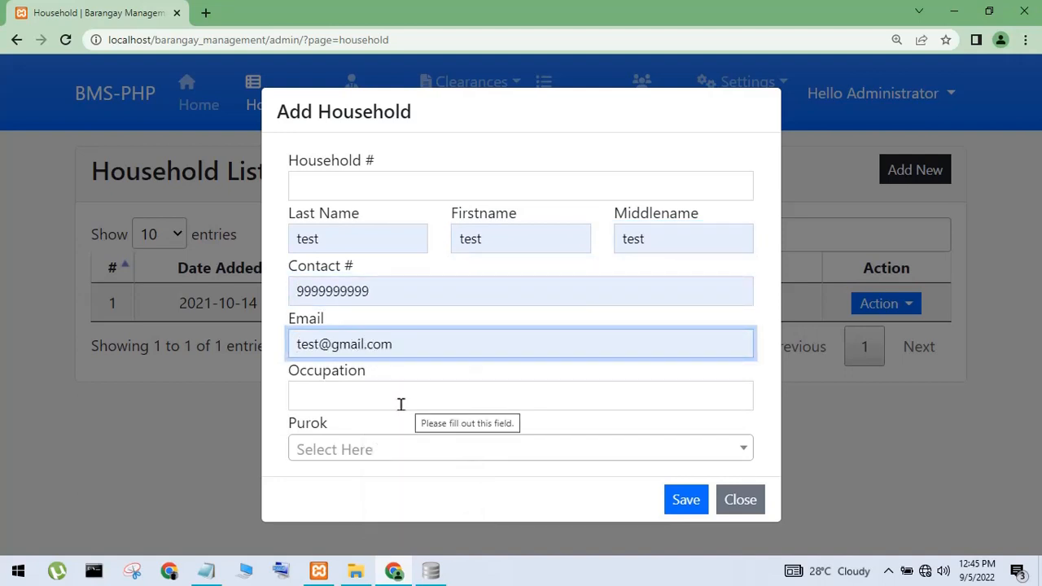
click(400, 403)
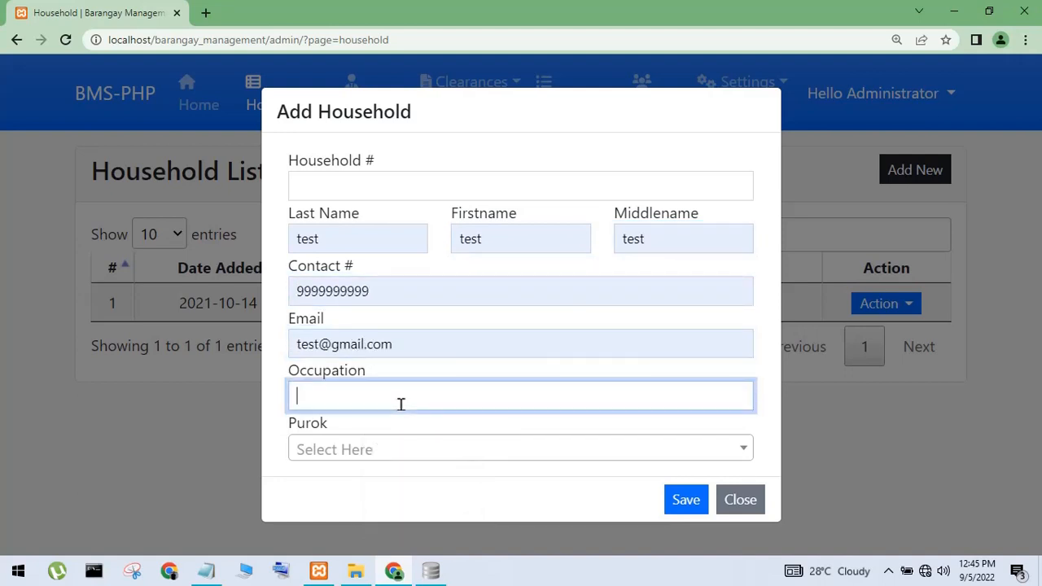
click(391, 447)
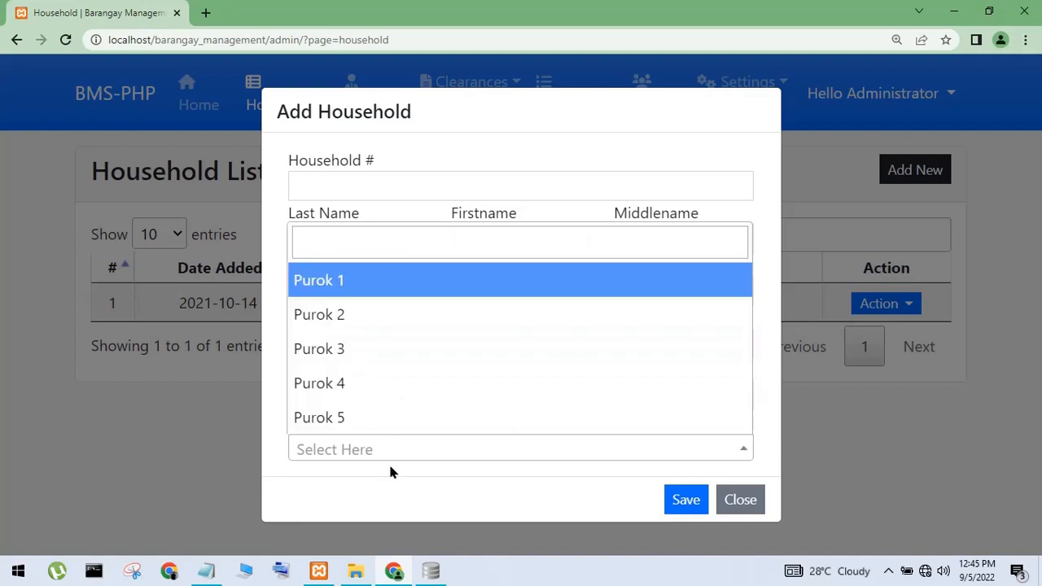
click(343, 286)
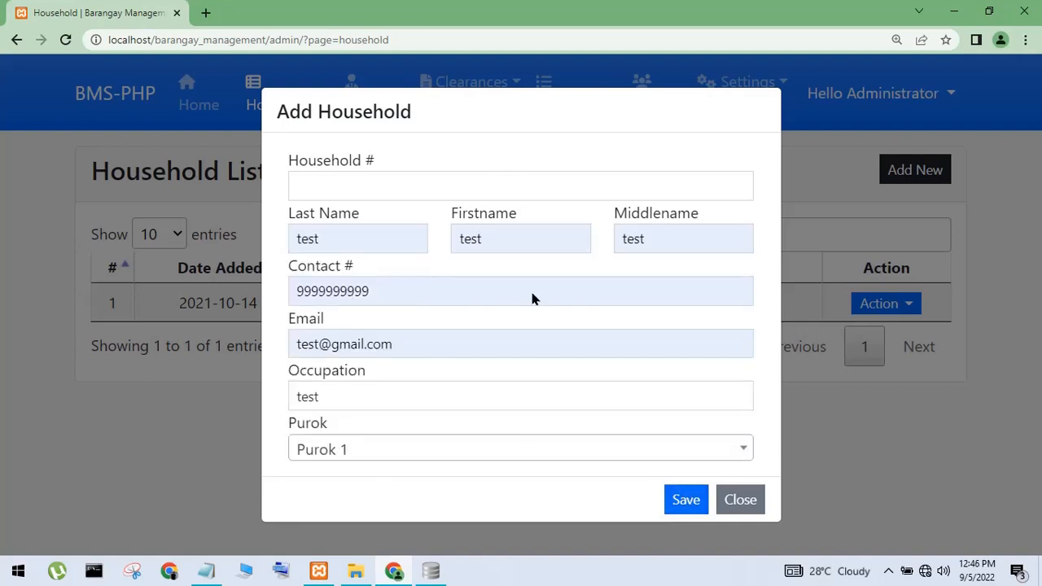
click(680, 503)
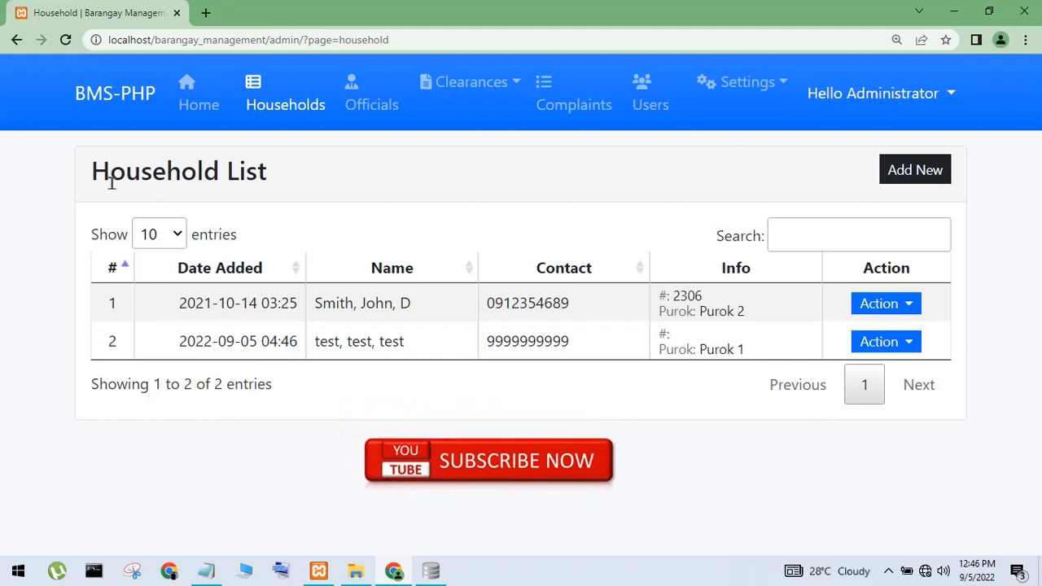
drag(93, 177, 293, 184)
Show household_list in DB Browser and check the test household's name and contact cells
click(431, 570)
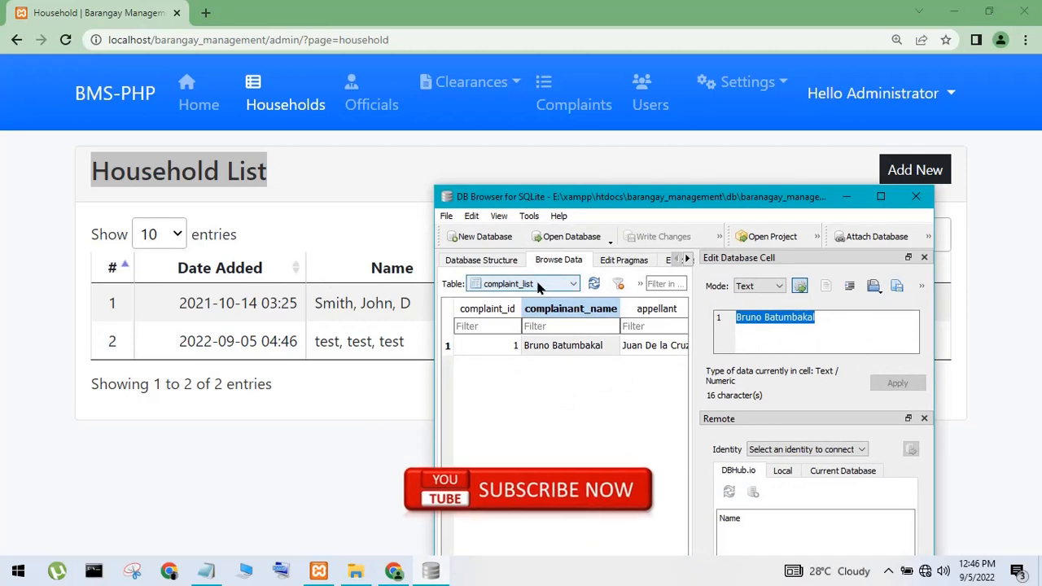
click(533, 285)
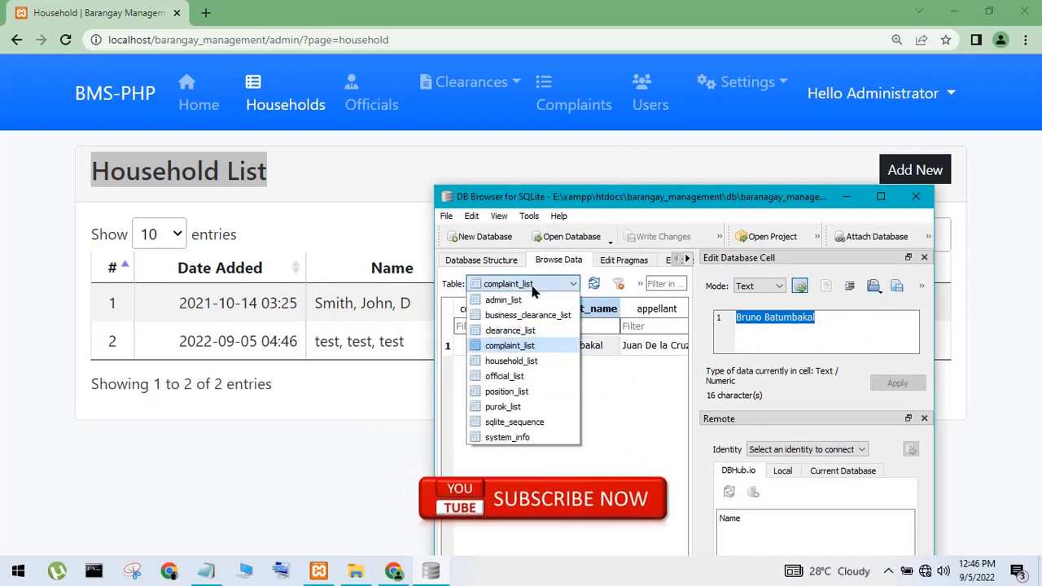
click(520, 360)
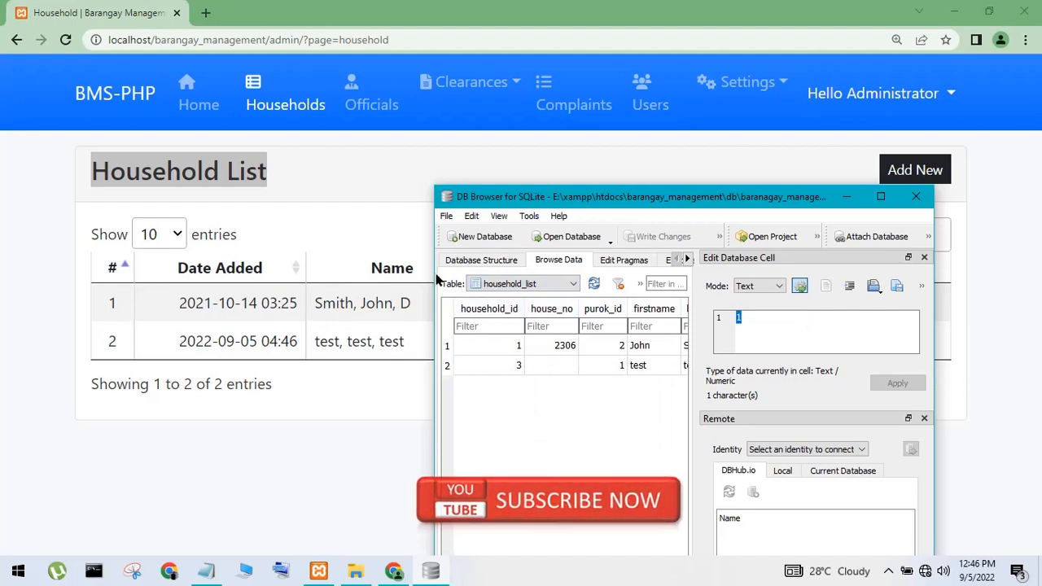
drag(435, 280, 295, 279)
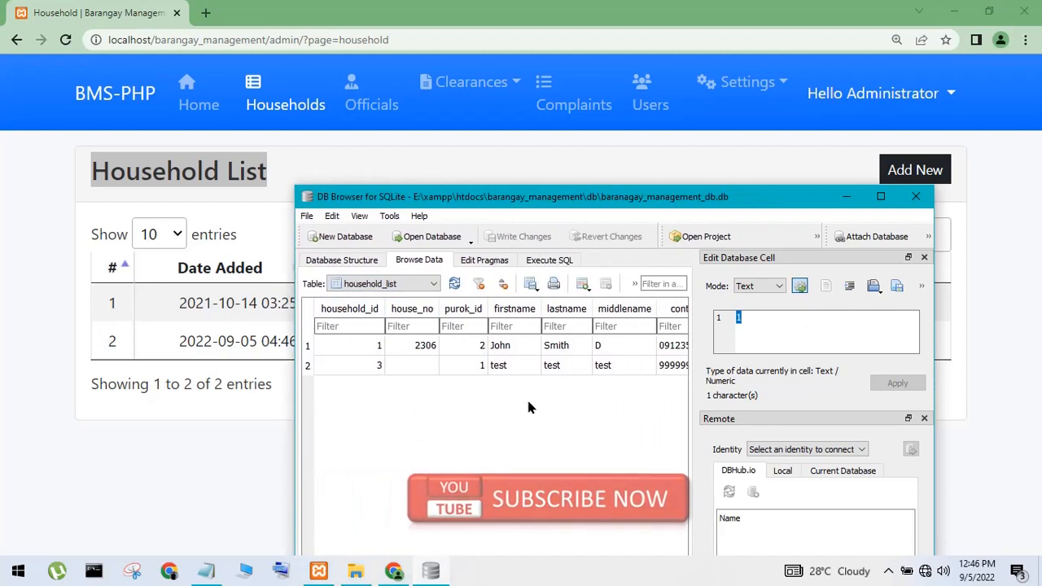
click(498, 365)
click(605, 364)
click(673, 365)
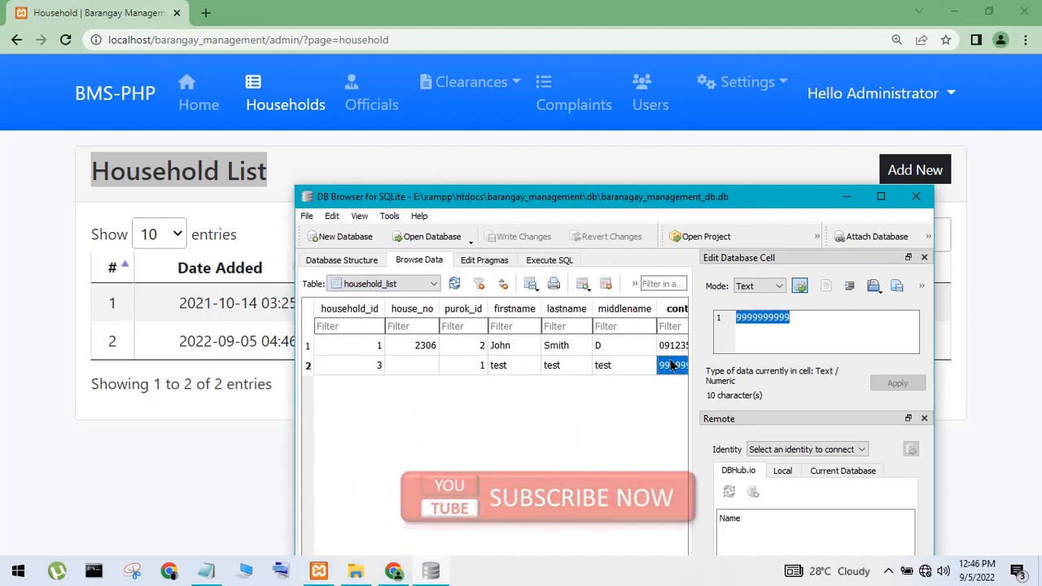
click(559, 372)
click(847, 197)
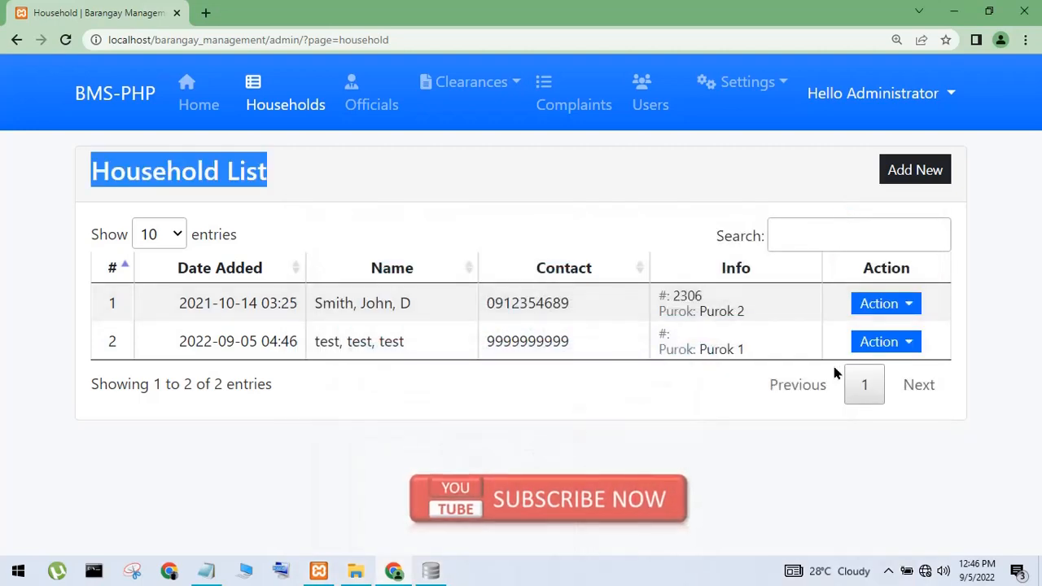
Delete the test, test, test household from the Household List
click(878, 345)
click(805, 437)
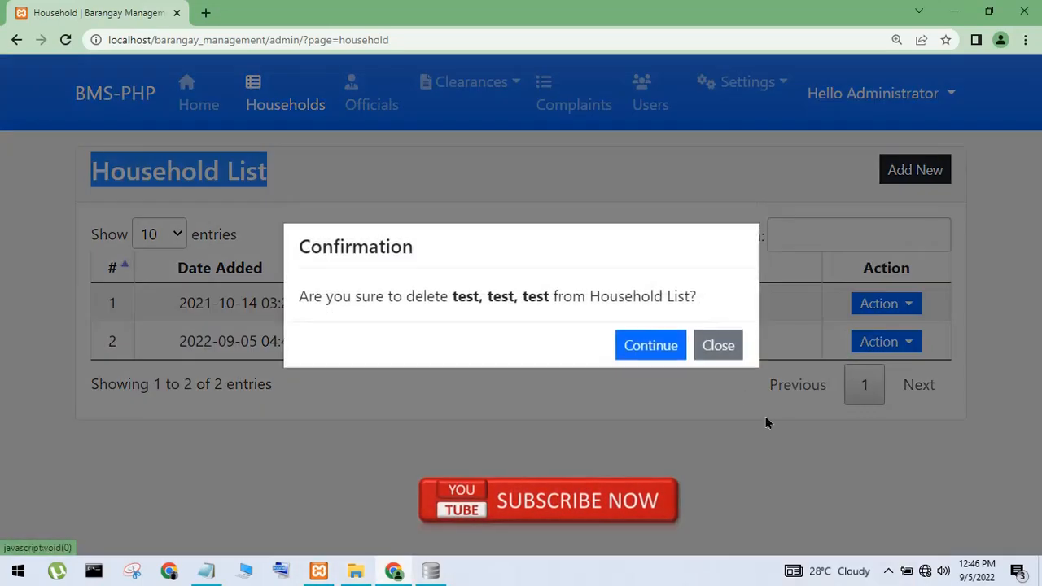
click(657, 356)
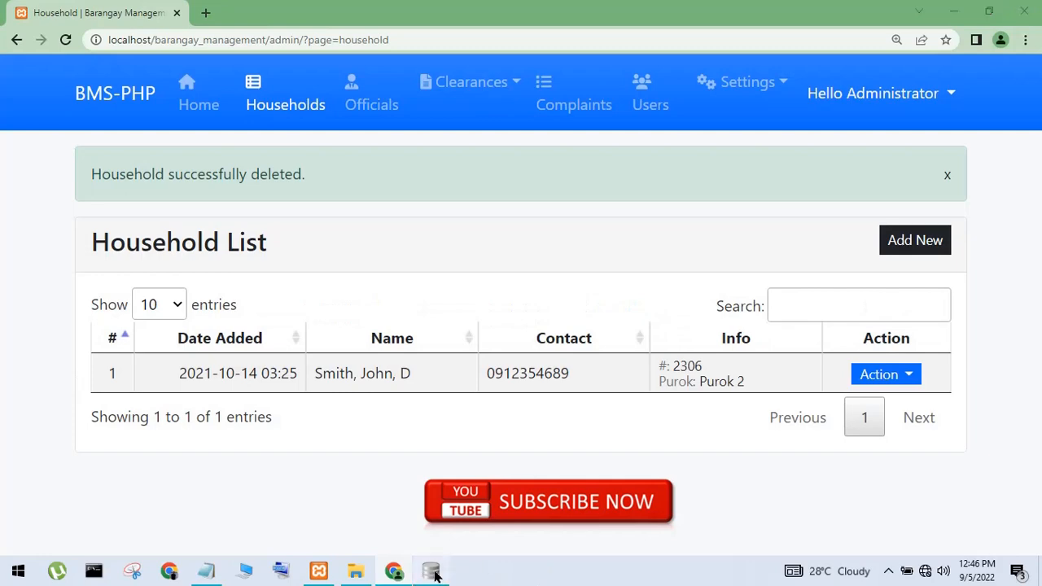
Refresh household_list in DB Browser to confirm the deletion, then hide it
click(432, 573)
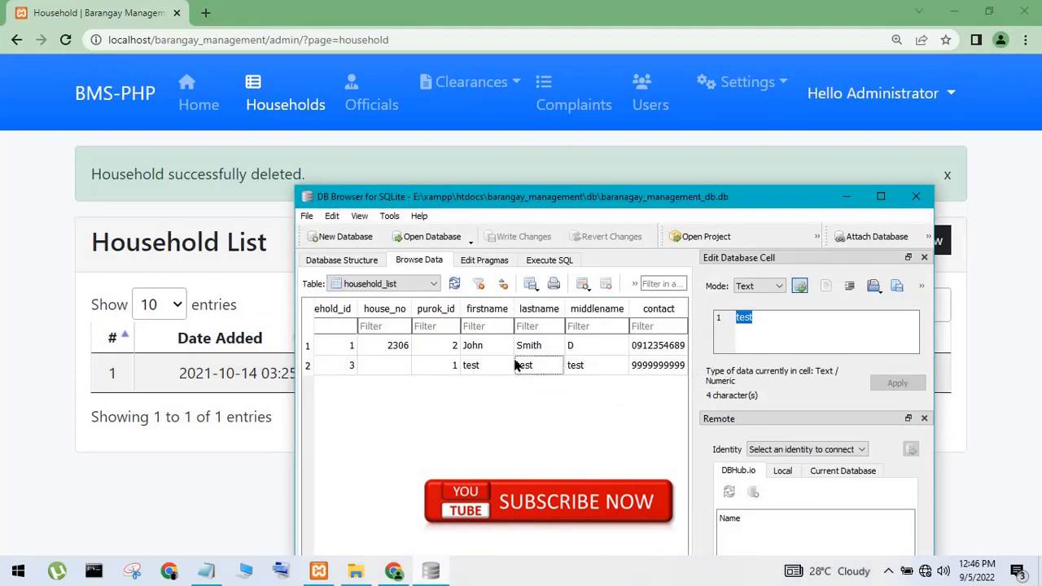
click(454, 284)
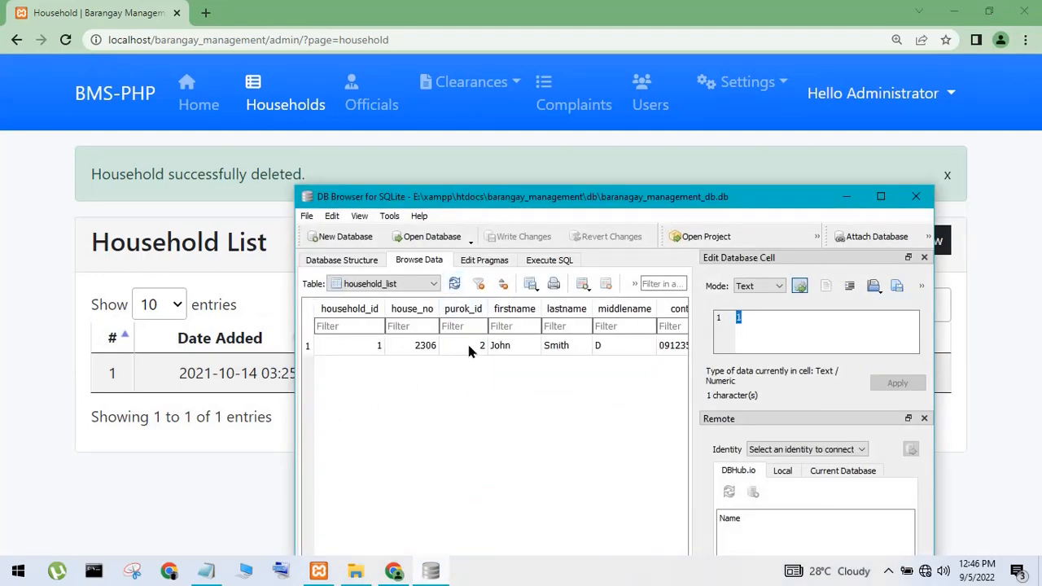
click(847, 196)
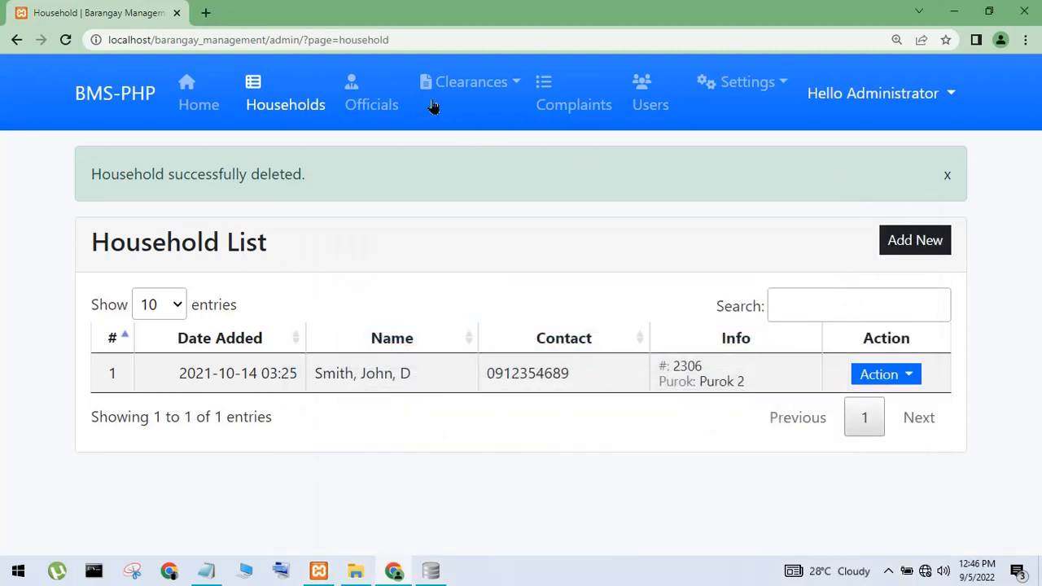
Browse Officials, Home and Households, then return to Officials and open the Add New form
click(399, 104)
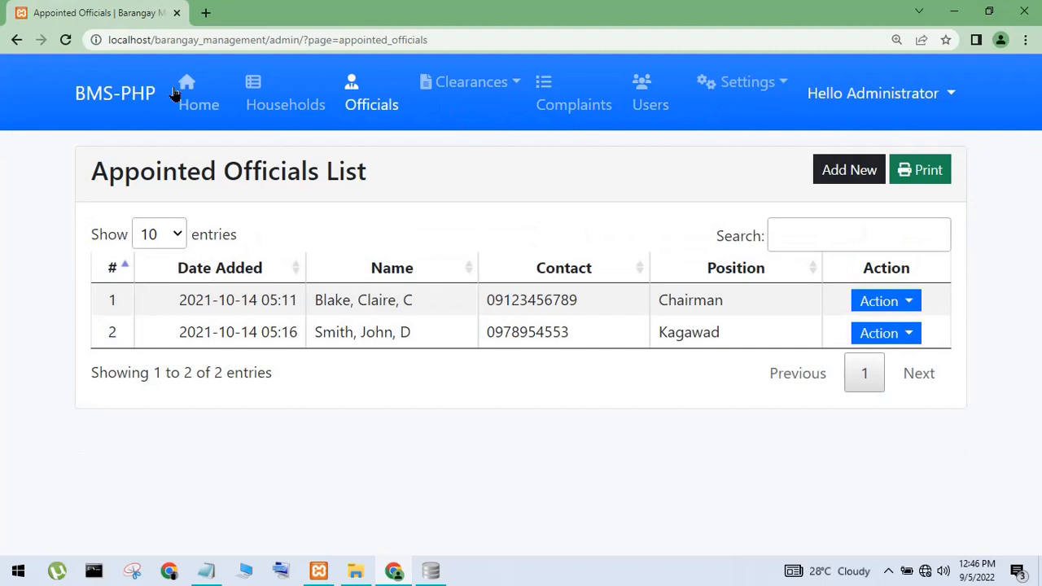
click(179, 100)
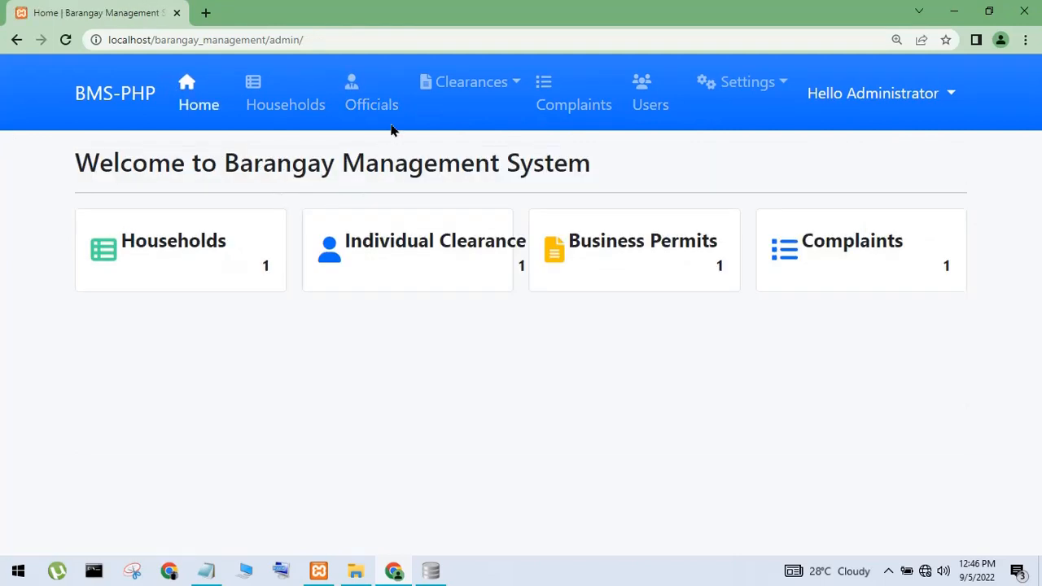
click(268, 103)
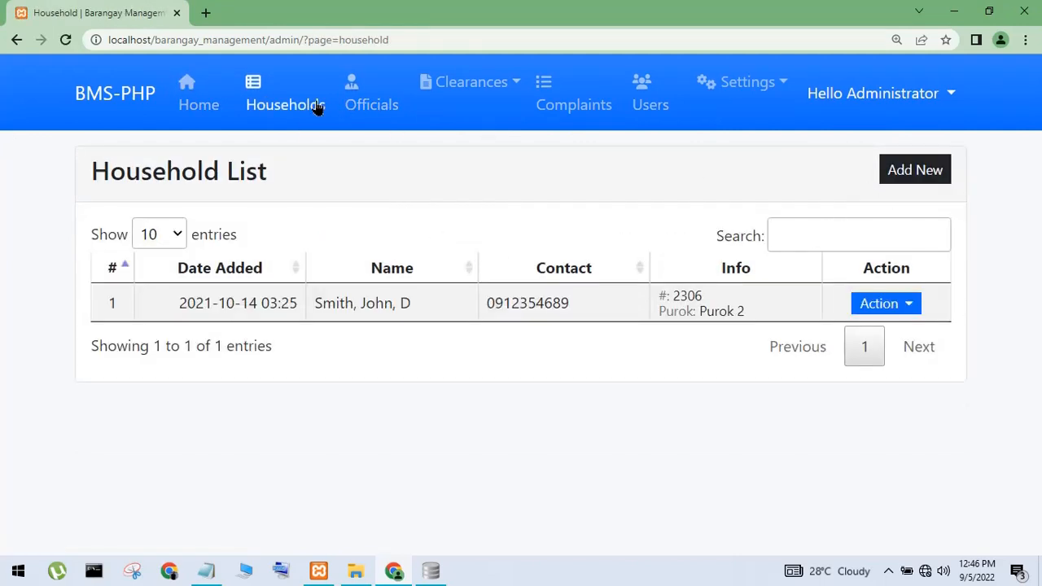
click(368, 107)
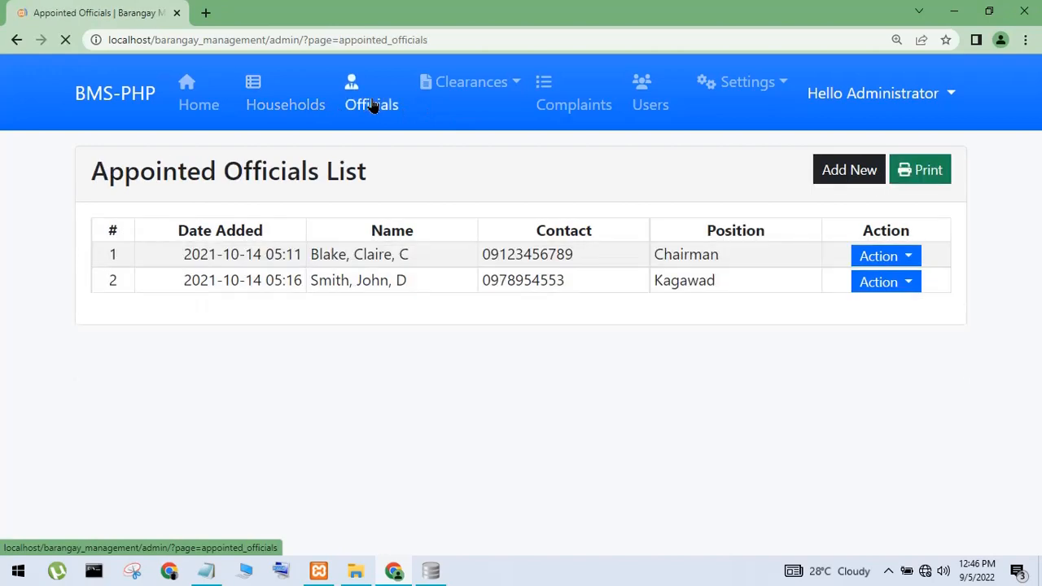
click(863, 177)
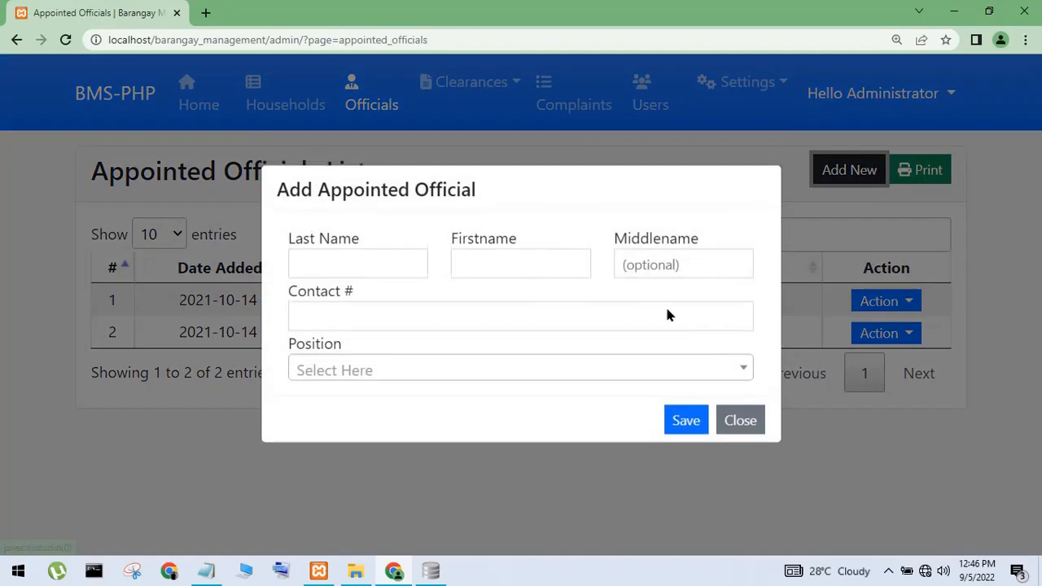
Close the Add Appointed Official form unsaved, then open and cancel the print preview
click(415, 261)
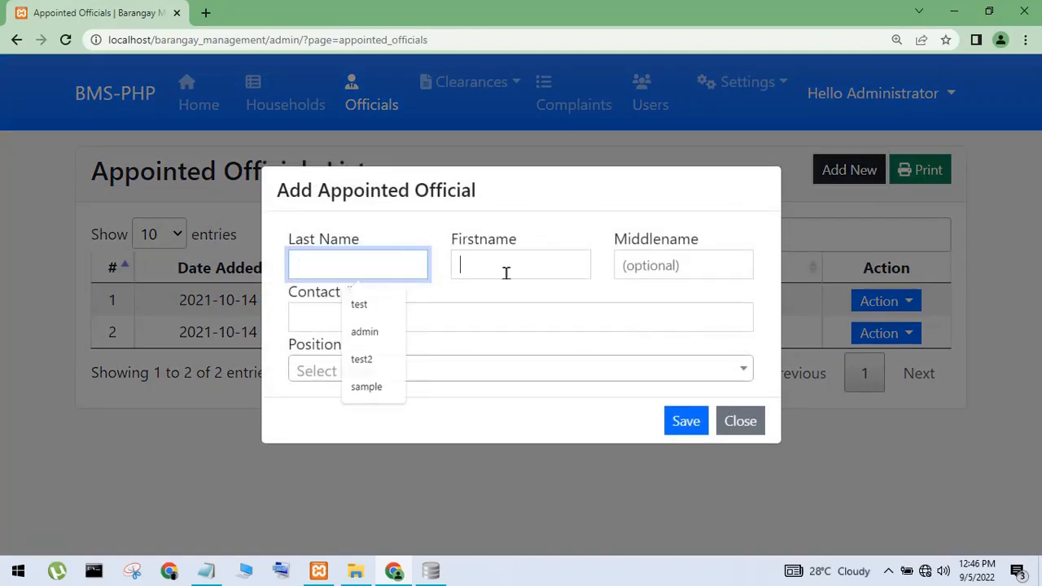
click(505, 269)
click(755, 419)
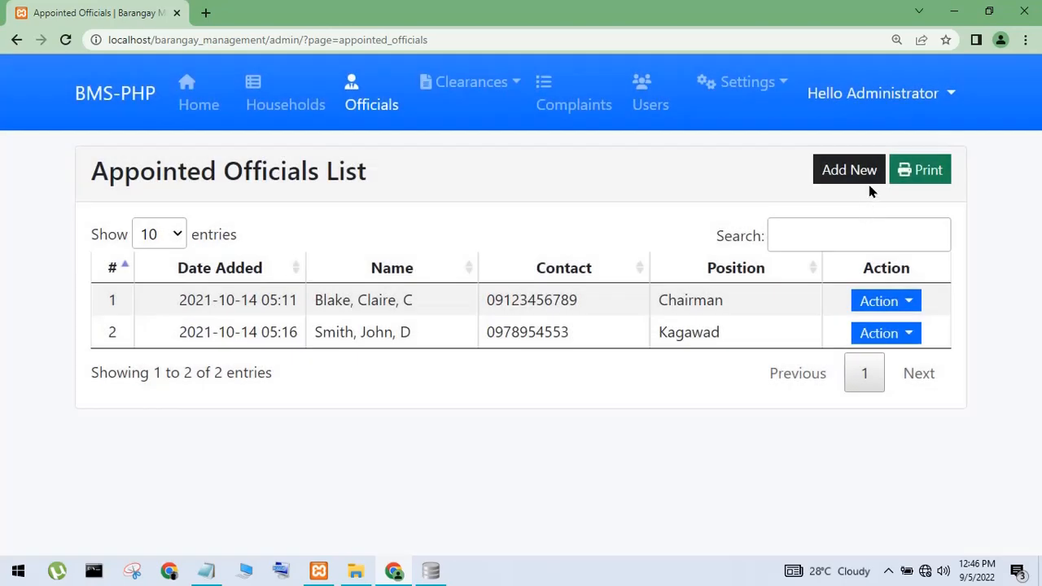
click(906, 179)
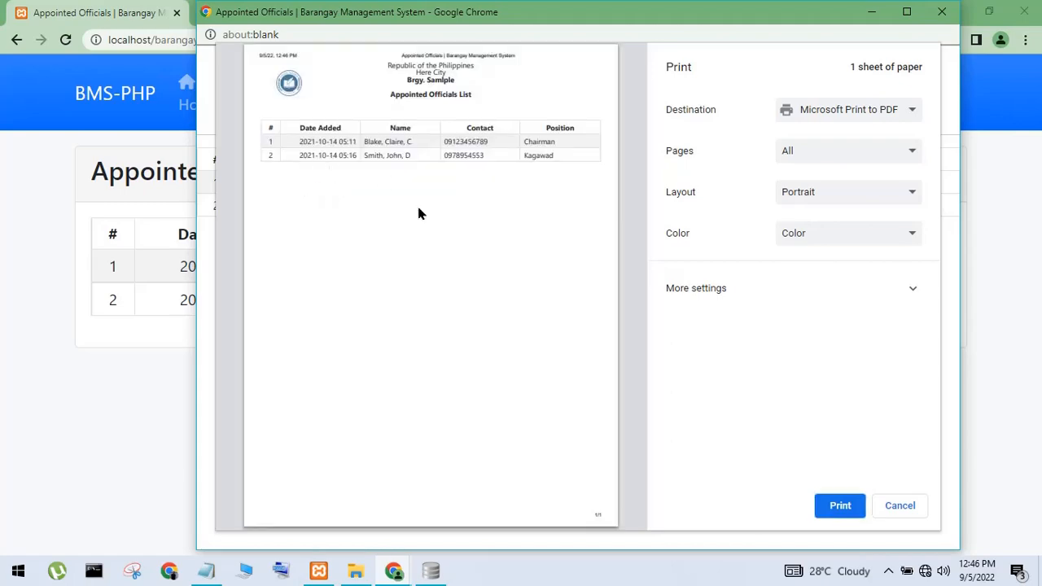
click(895, 503)
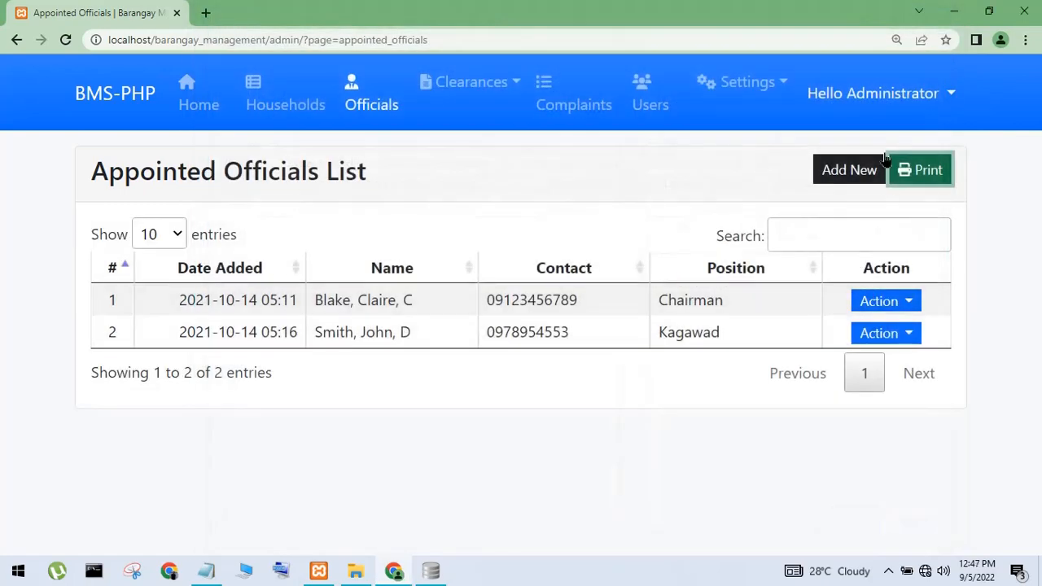
Save a complaint with complainant 'test', description 'test' and status Not Settled
click(580, 107)
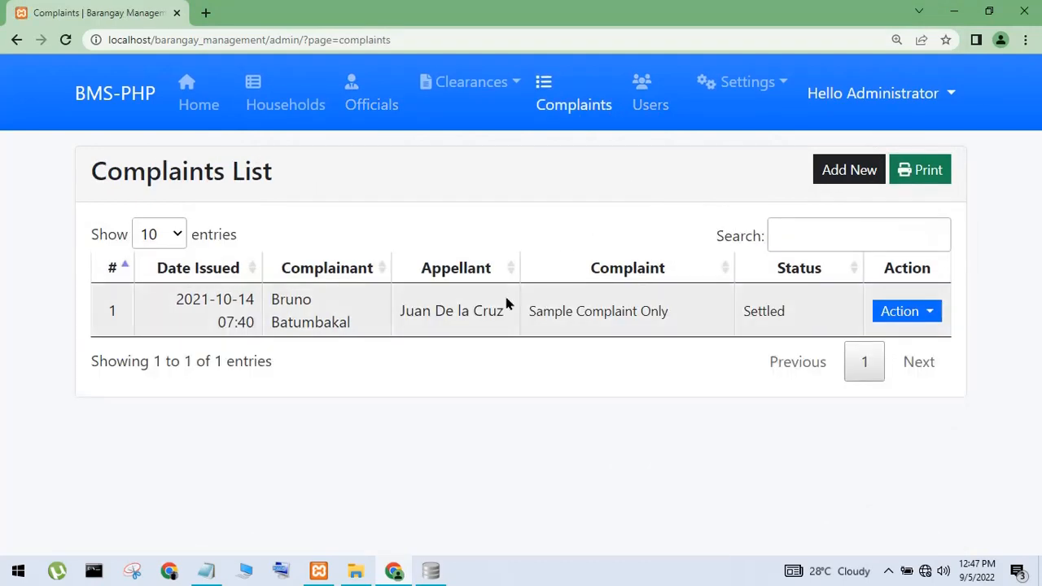
click(819, 180)
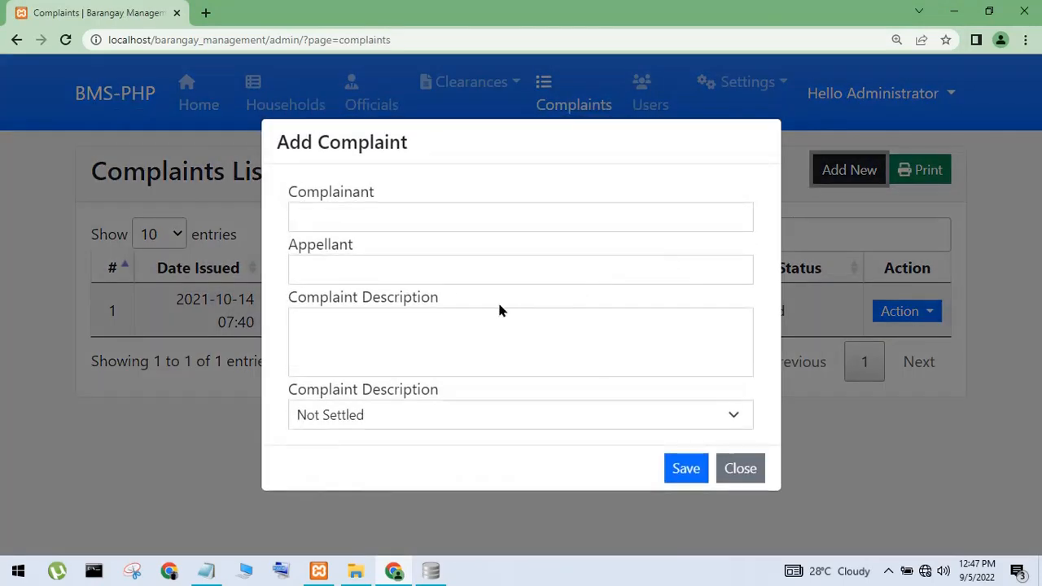
click(347, 218)
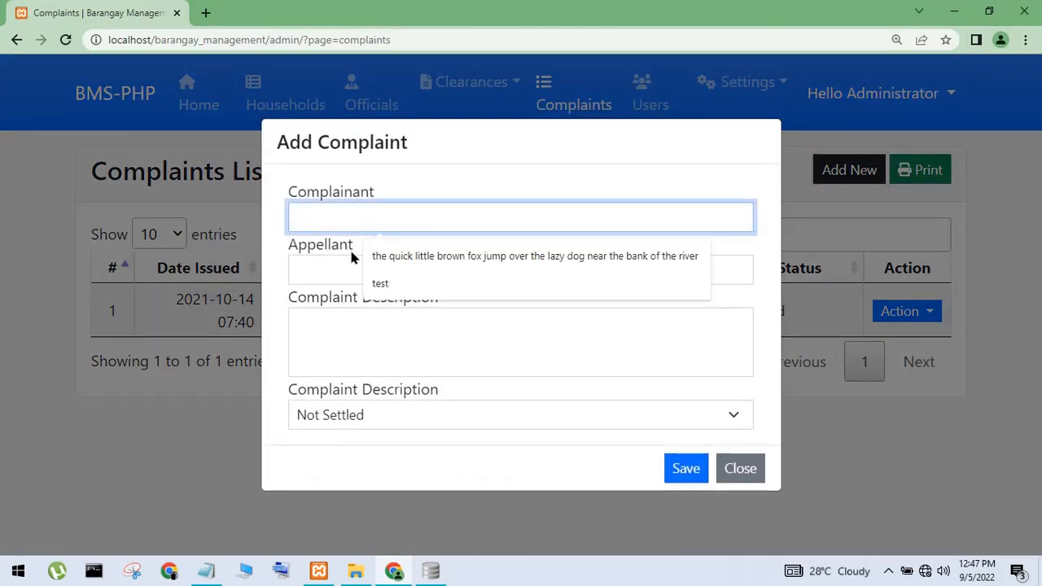
text(test)
click(385, 336)
text(t)
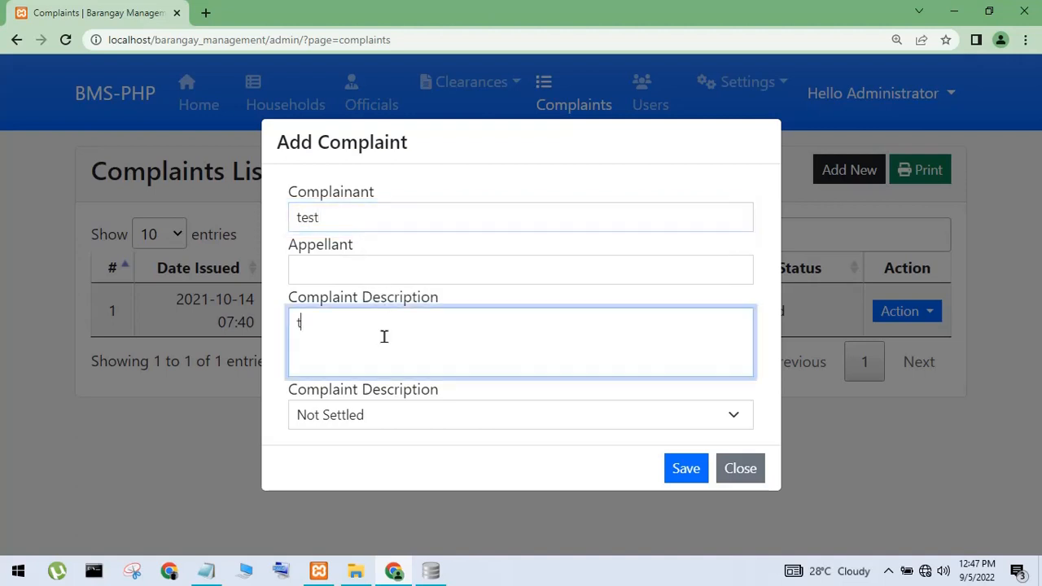
click(411, 422)
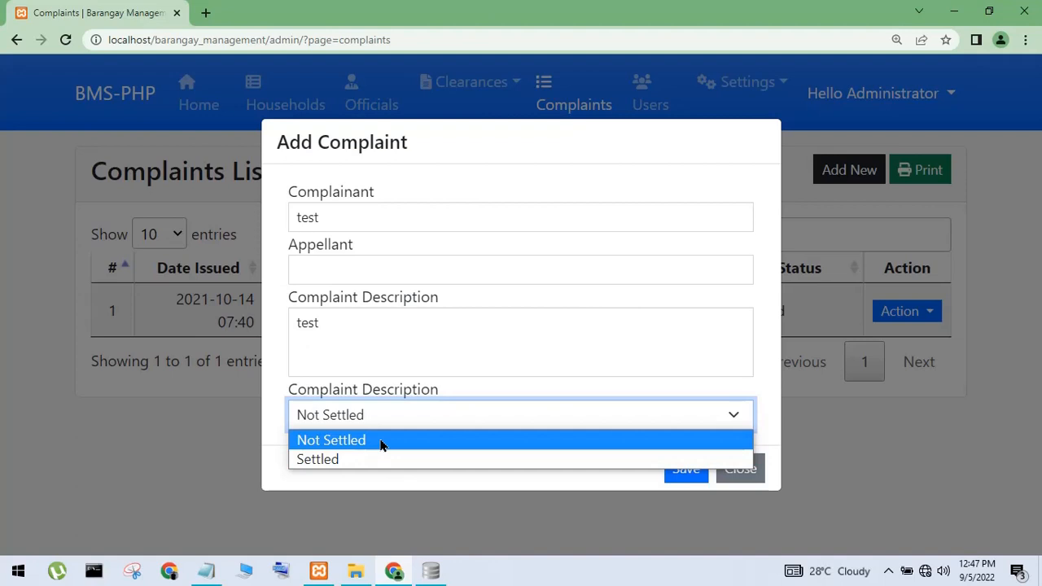
click(382, 441)
click(690, 469)
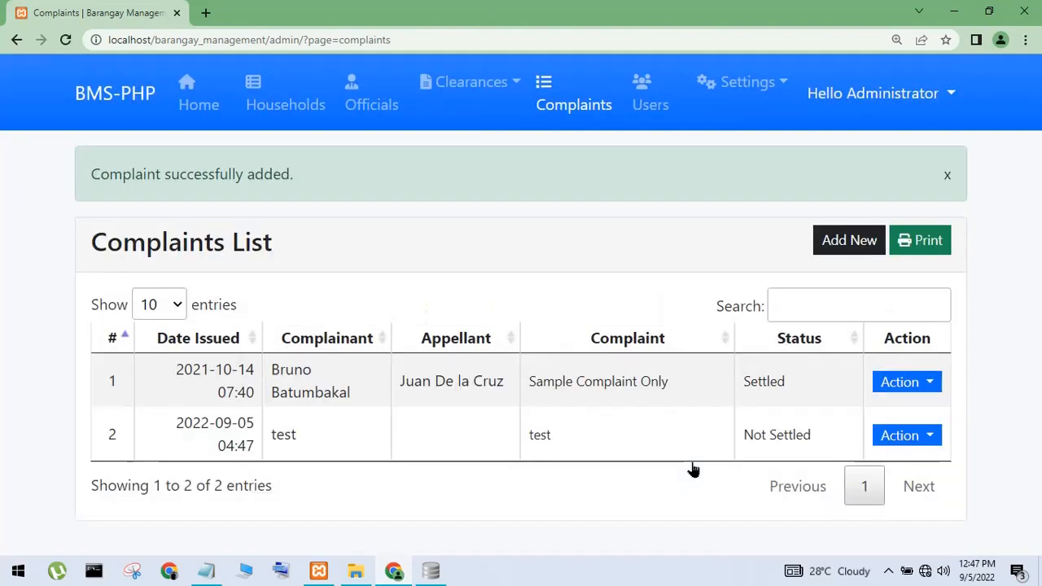
drag(312, 434, 798, 435)
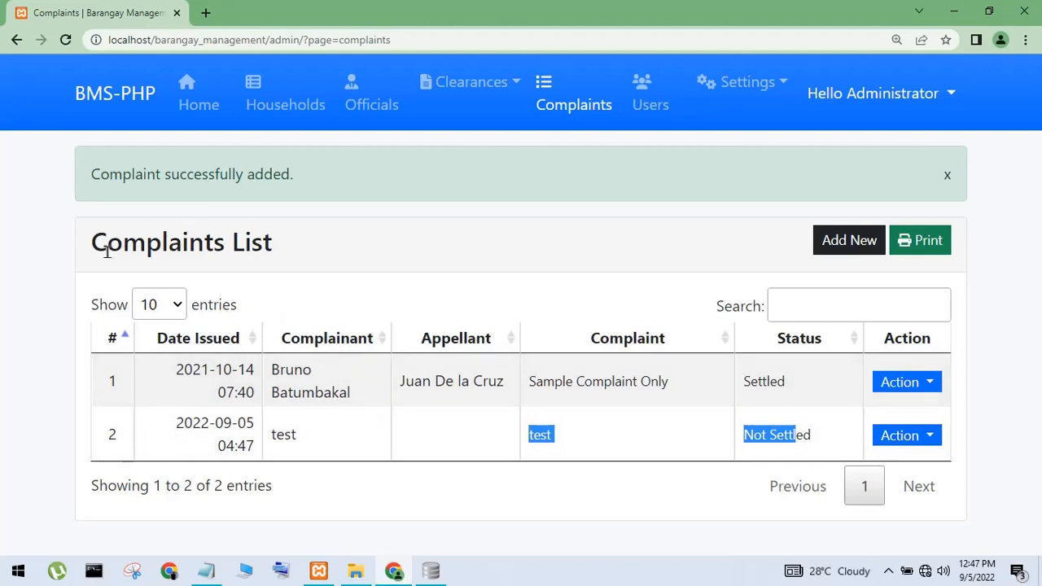
drag(106, 253, 288, 281)
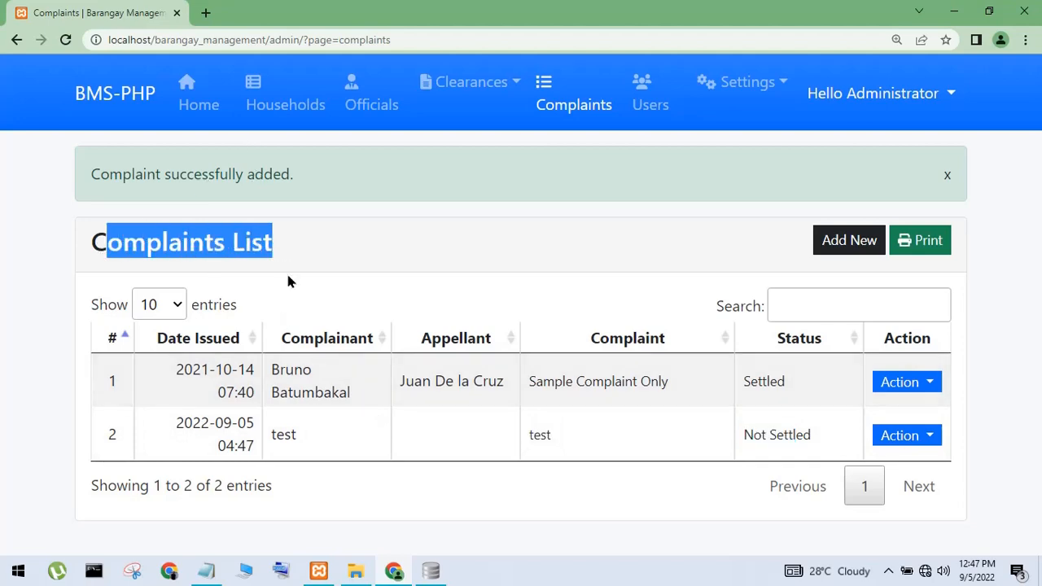
Show complaint_list in DB Browser and inspect the complainant and appellant values
click(431, 572)
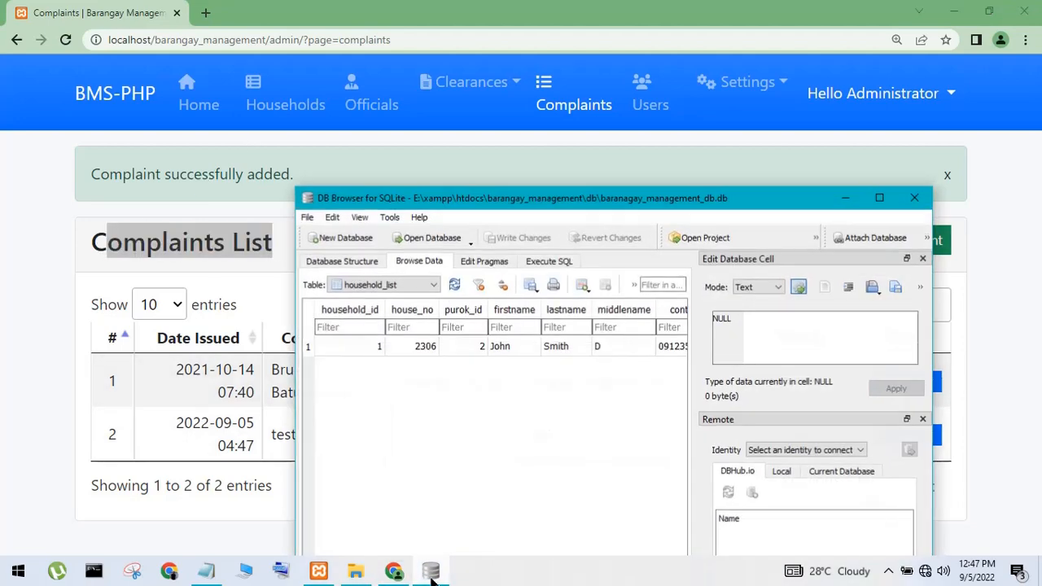
click(368, 283)
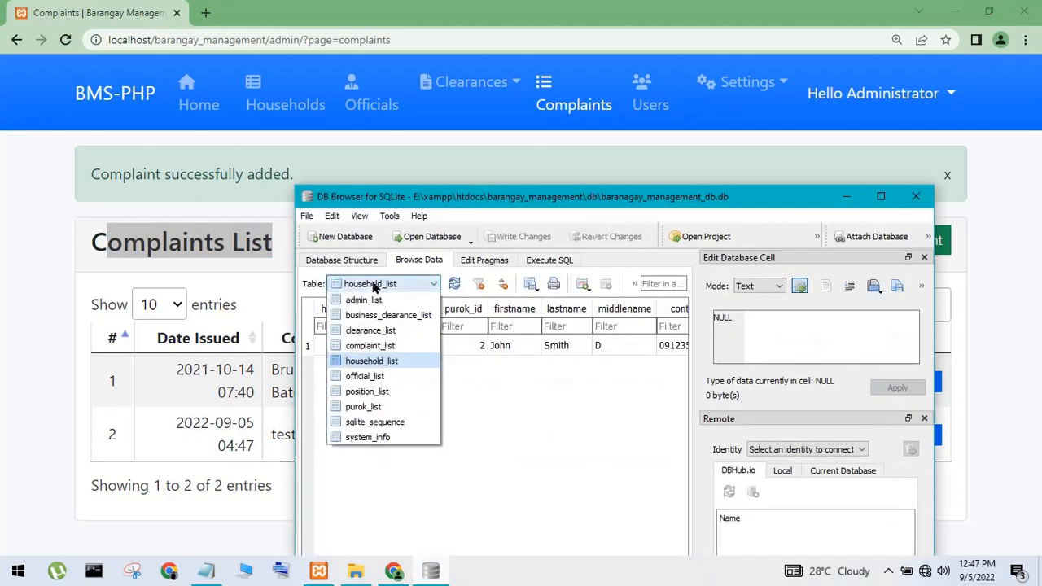
click(368, 350)
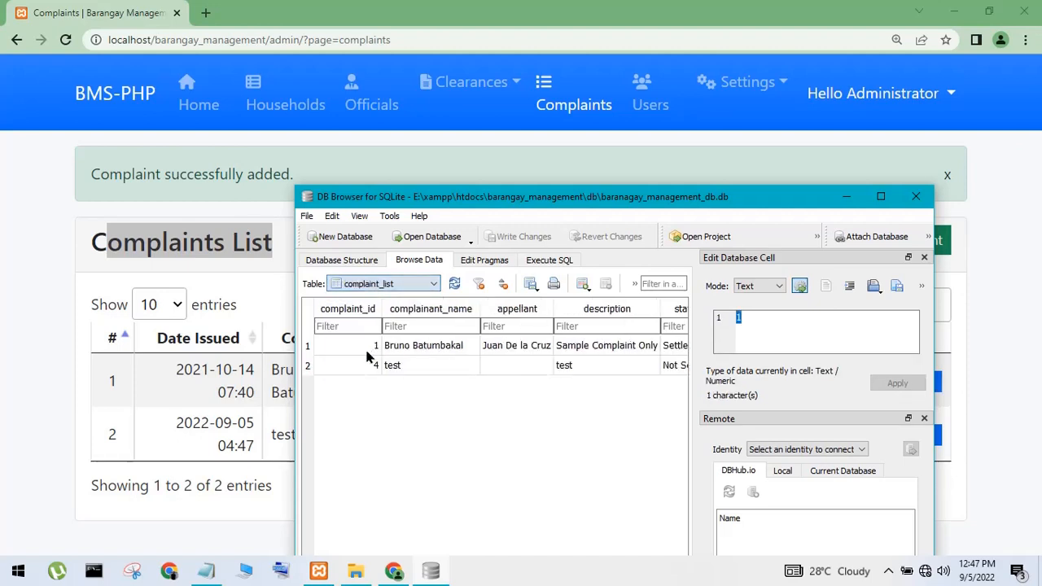
click(402, 352)
click(485, 352)
click(496, 365)
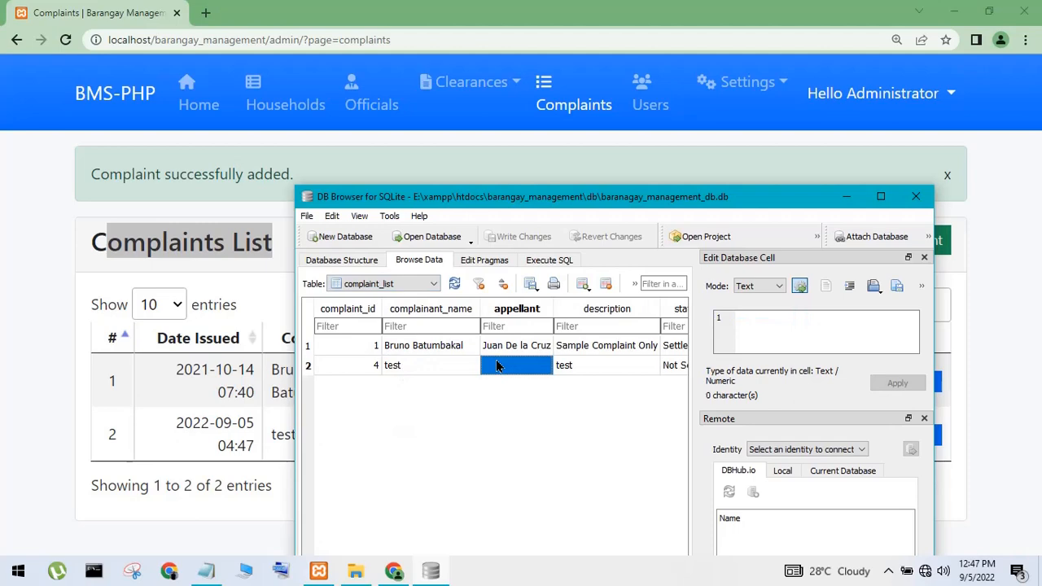
Delete the test complaint from the Complaints List
click(189, 435)
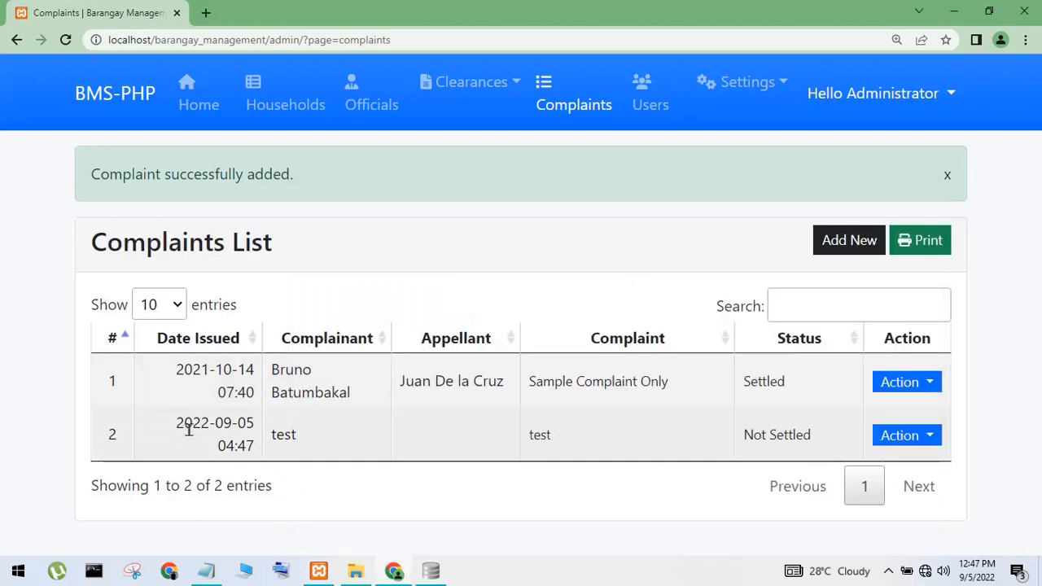
click(910, 444)
click(826, 399)
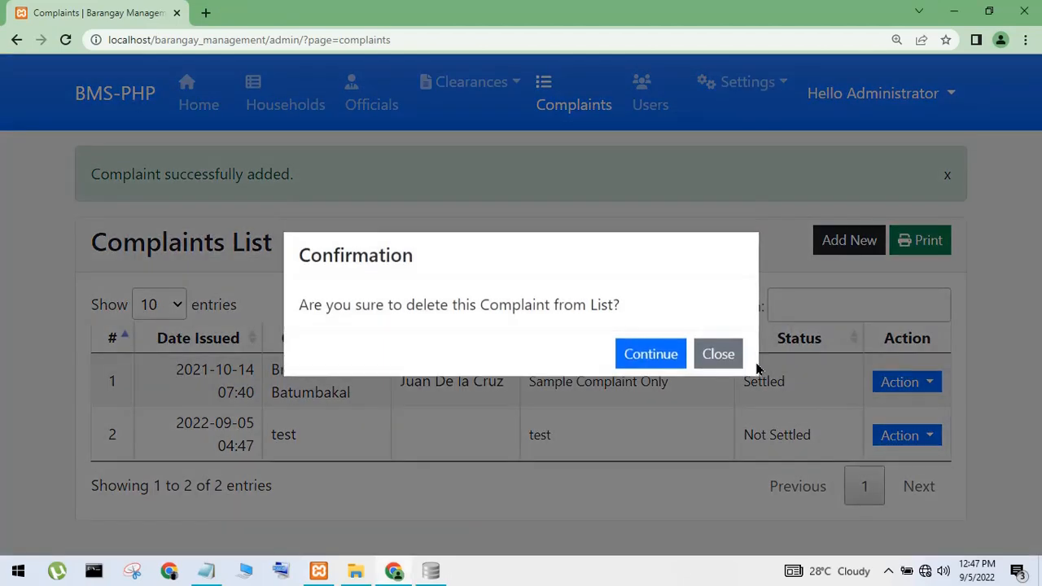
click(650, 358)
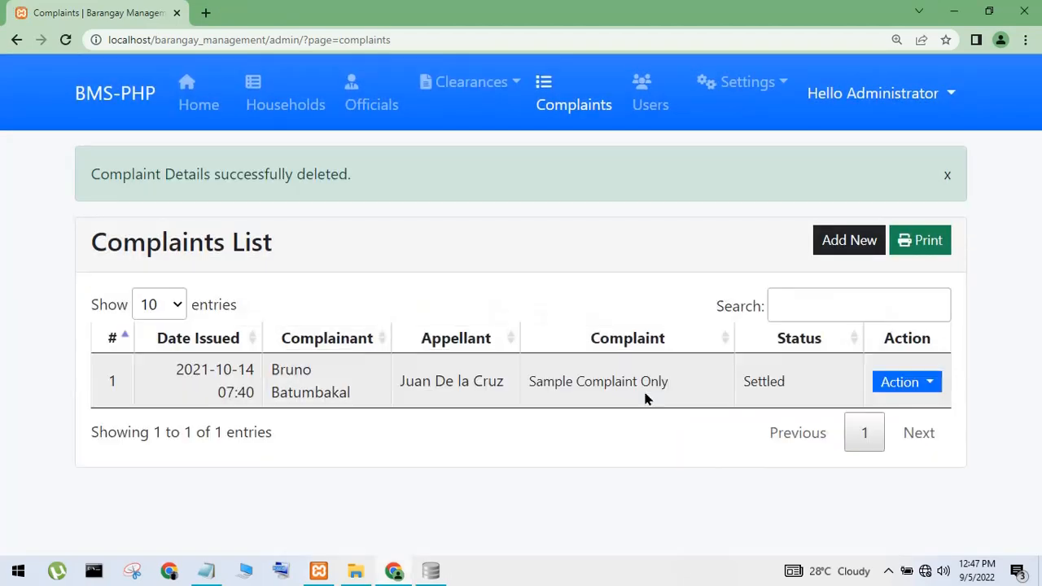
Refresh complaint_list to confirm the test complaint is gone, then close DB Browser
click(434, 574)
click(591, 369)
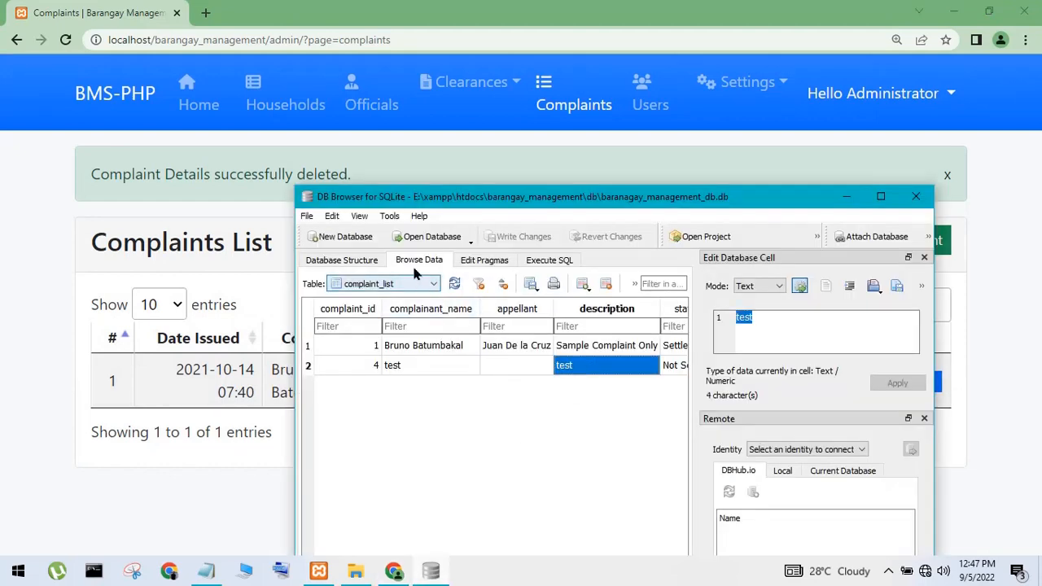
click(454, 284)
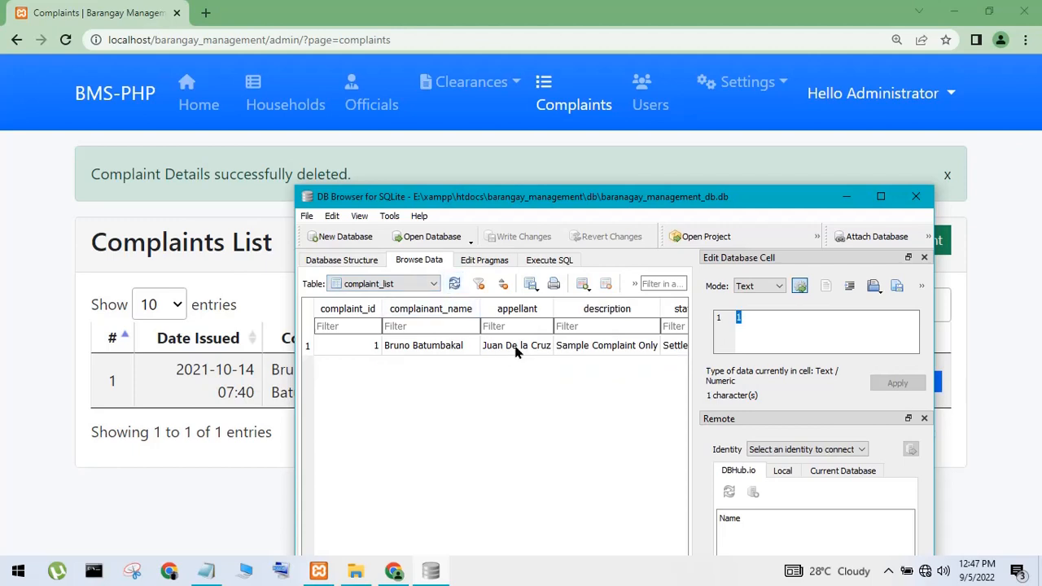
click(900, 198)
click(854, 95)
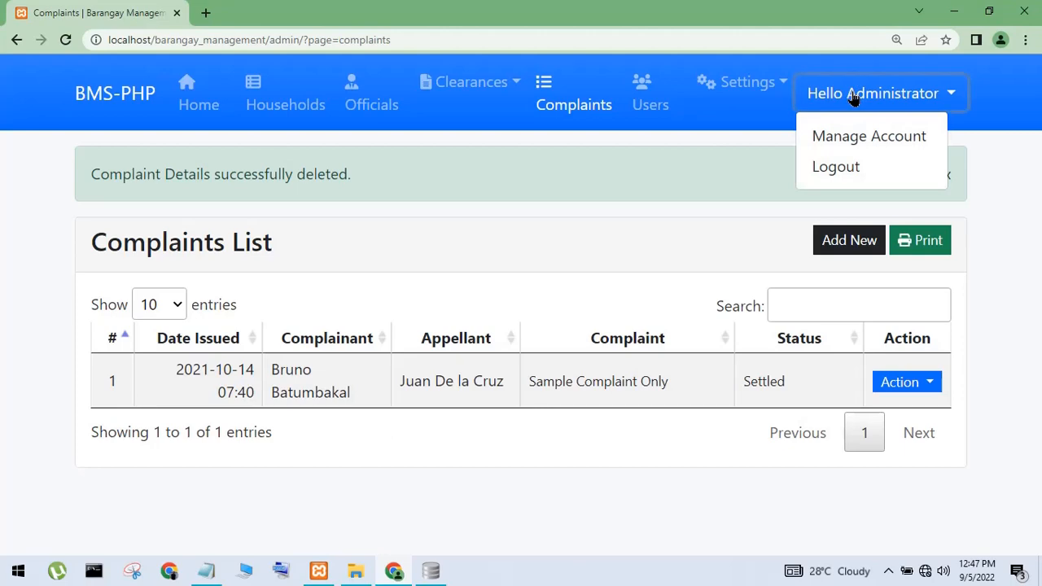
Log out of the admin panel, then erase the note's title text and minimize Notepad
click(830, 174)
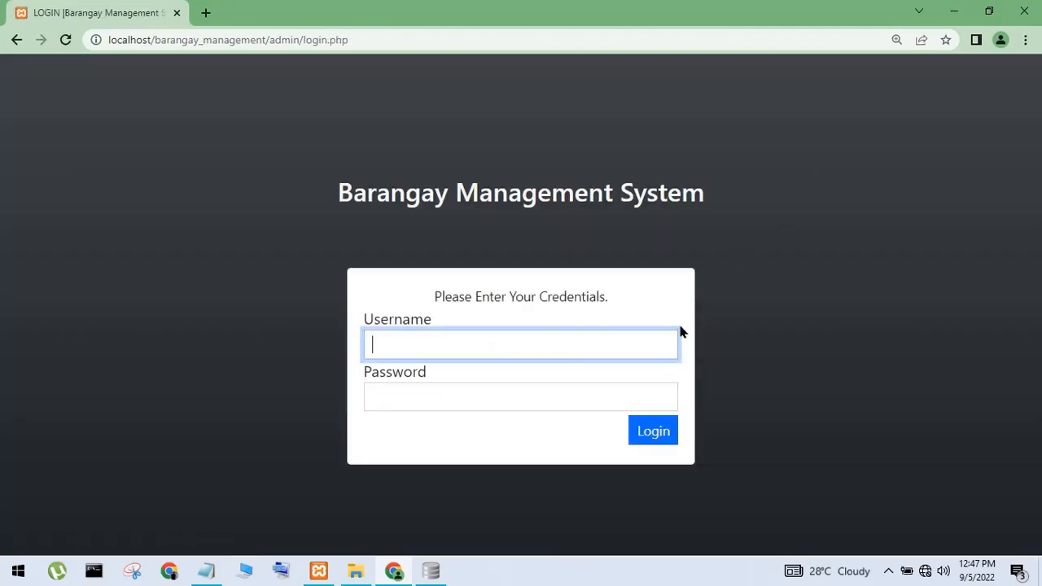
click(952, 11)
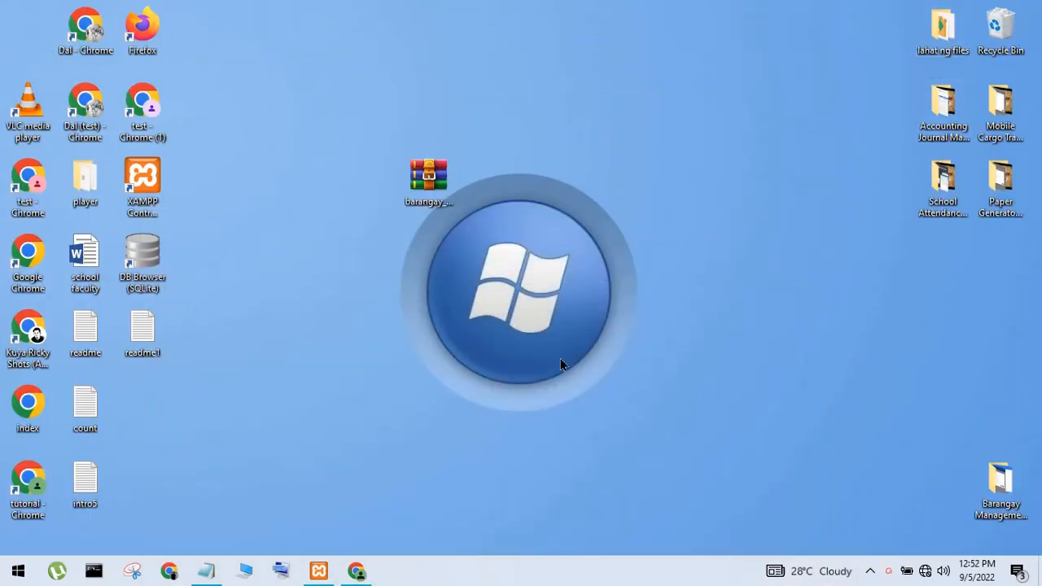
click(206, 570)
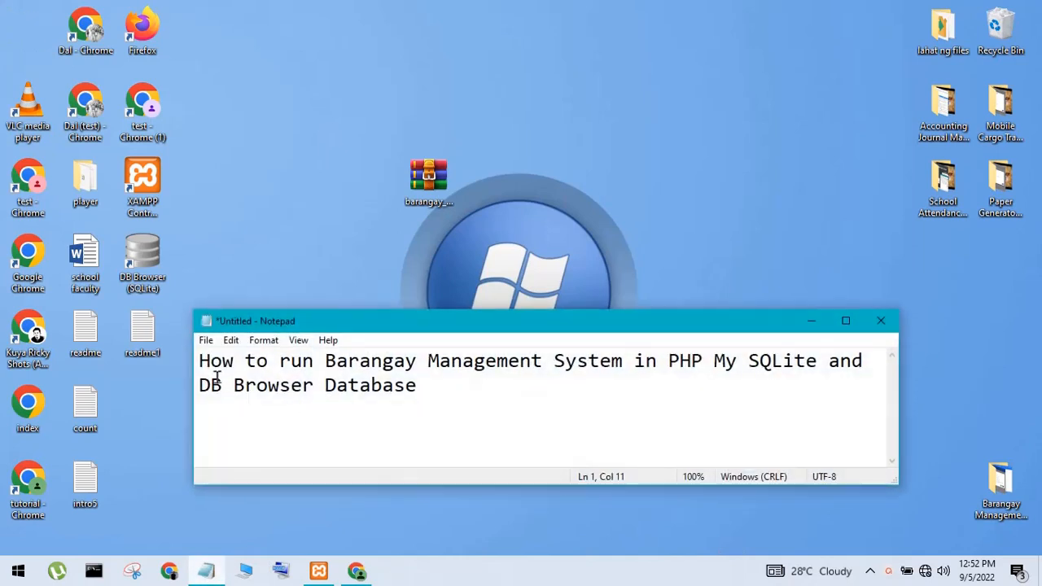
drag(204, 368, 458, 396)
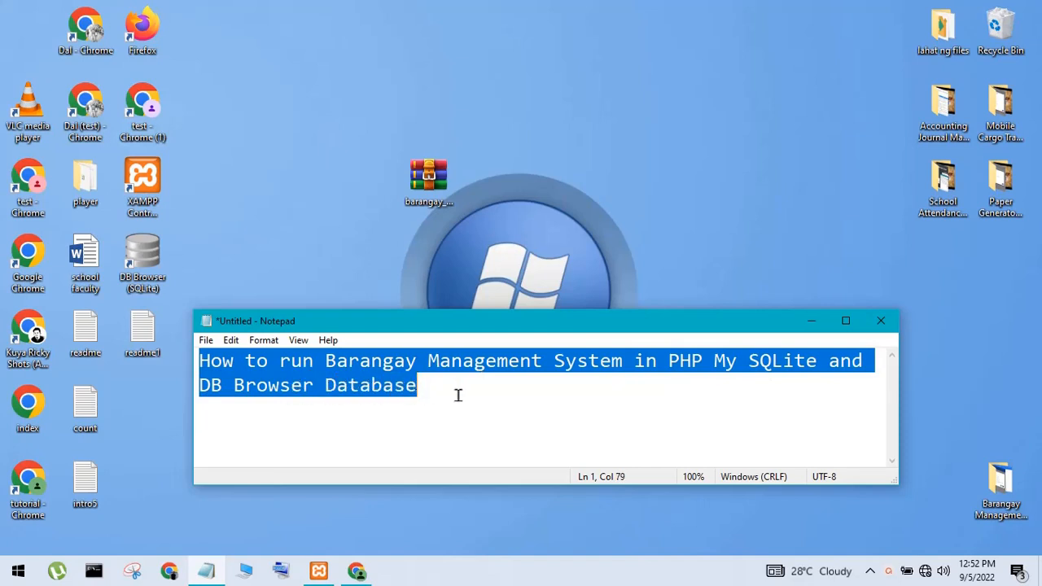
click(461, 396)
drag(606, 394, 149, 365)
key(BackSpace)
click(811, 321)
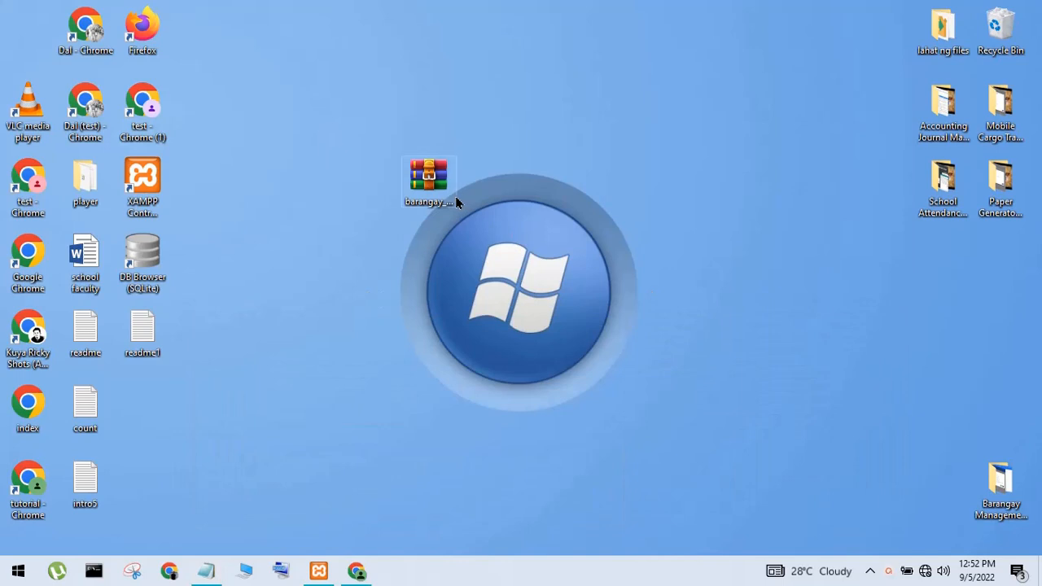
Extract barangay_management.zip onto the desktop and move the new folder below the archive icon
right_click(453, 198)
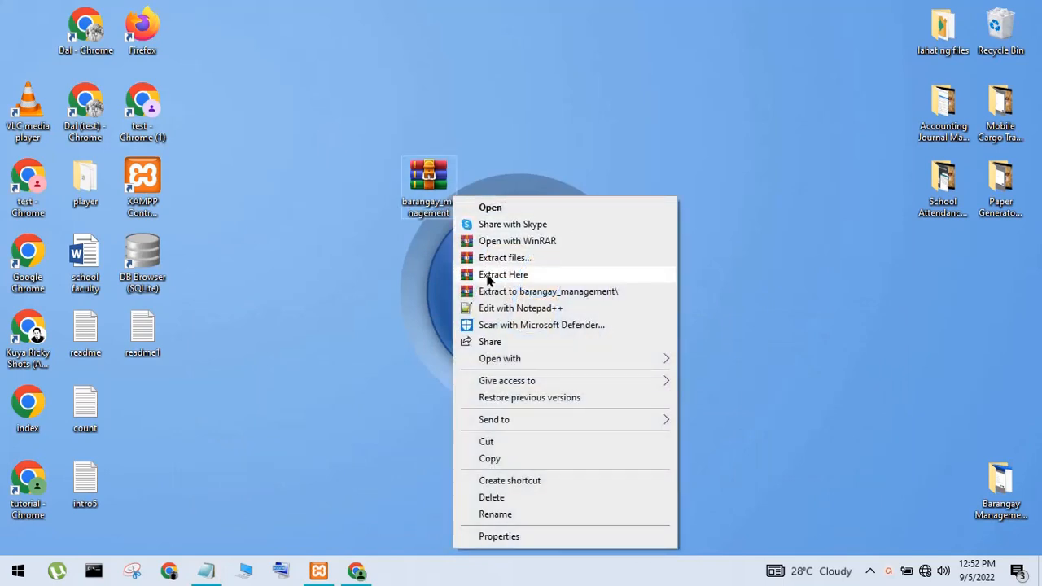
click(489, 277)
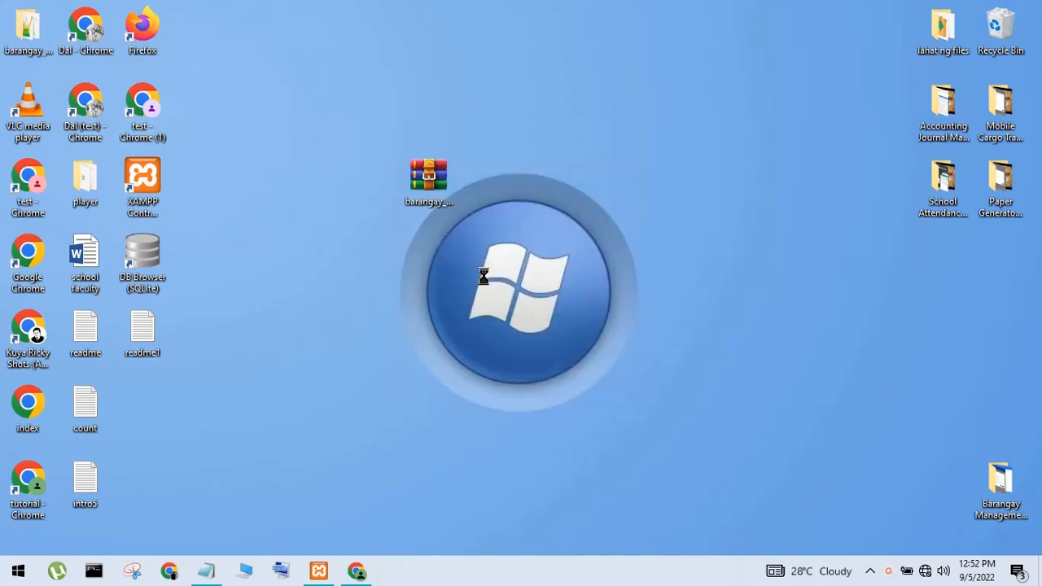
drag(27, 31, 429, 245)
Start Apache and MySQL in the XAMPP Control Panel, then minimize the panel
click(324, 572)
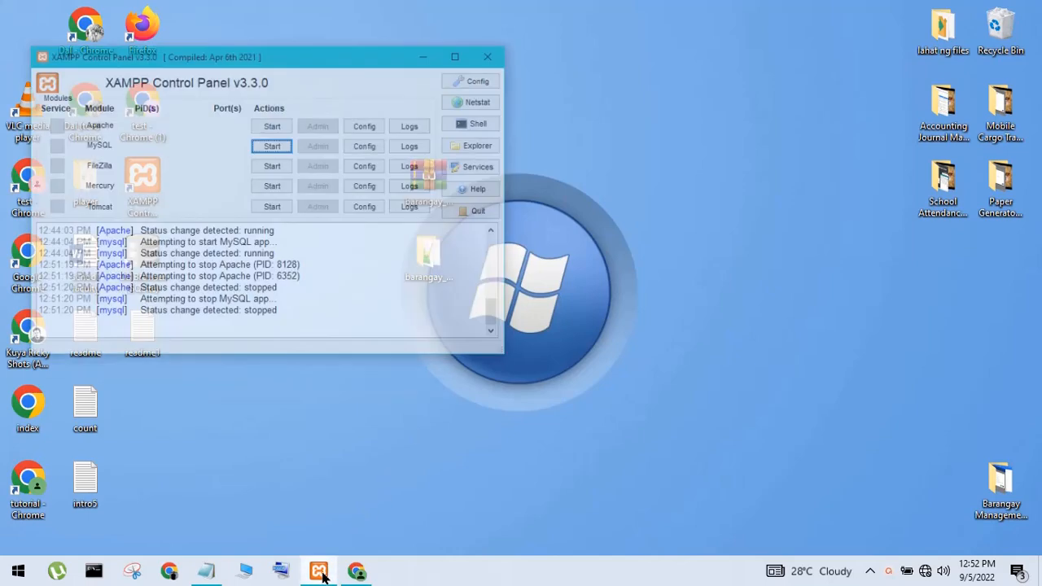
click(257, 88)
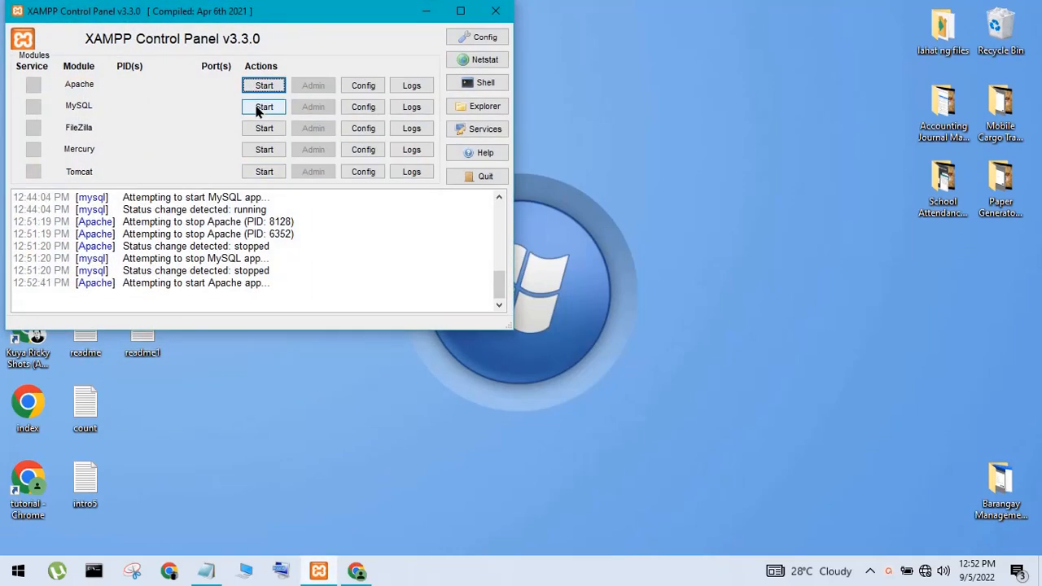
click(257, 105)
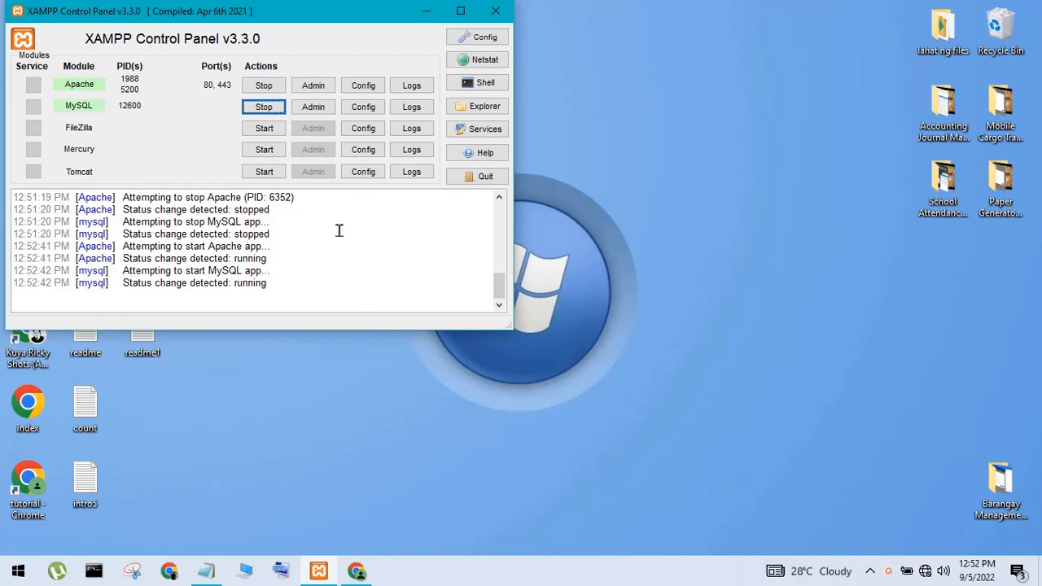
click(423, 13)
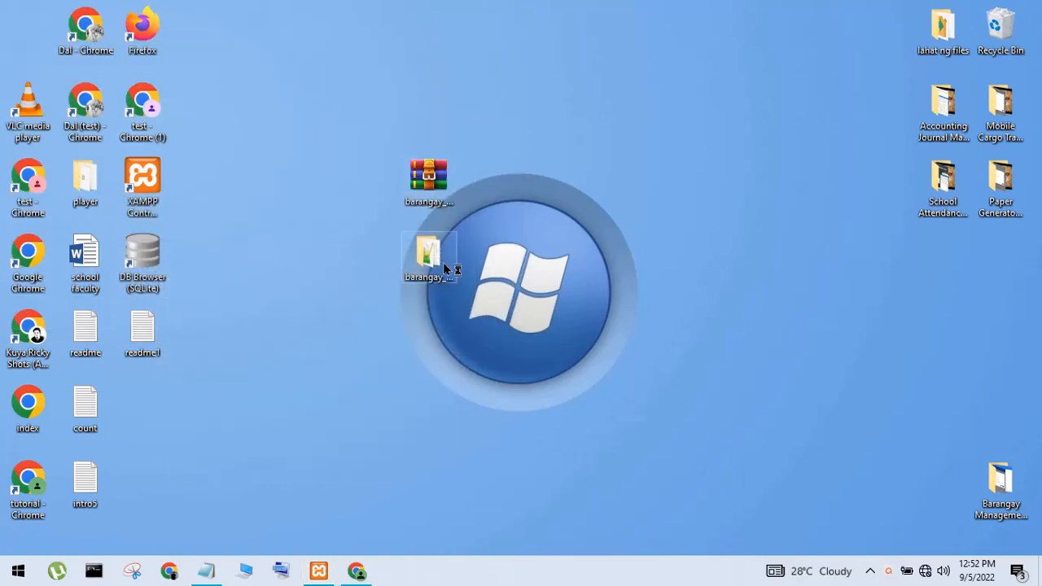
Write 'my xampp install in drive E' in Notepad, delete it, and hide Notepad
click(205, 570)
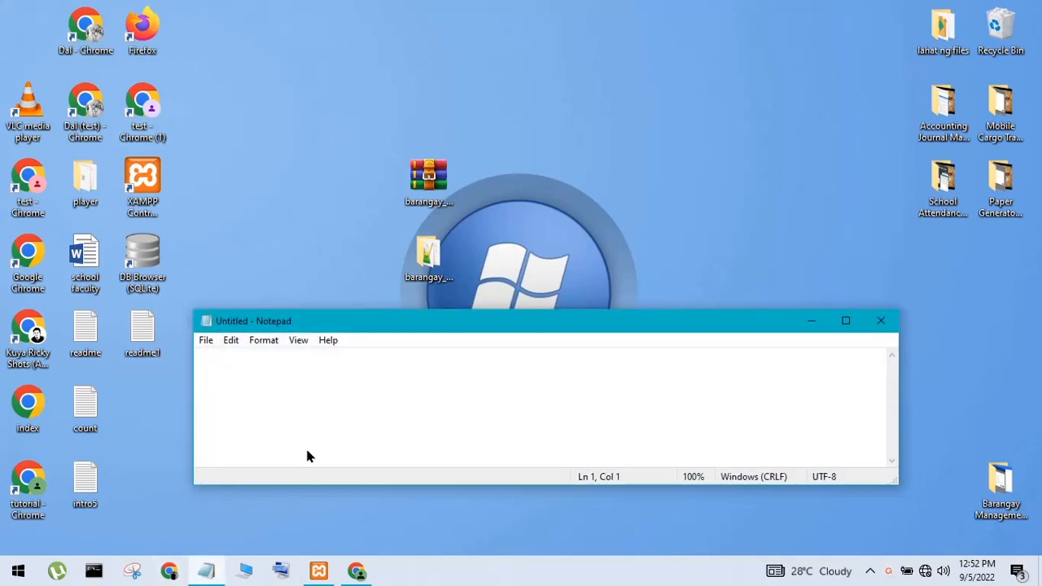
text(X)
key(BackSpace)
text(X)
key(BackSpace)
text(my)
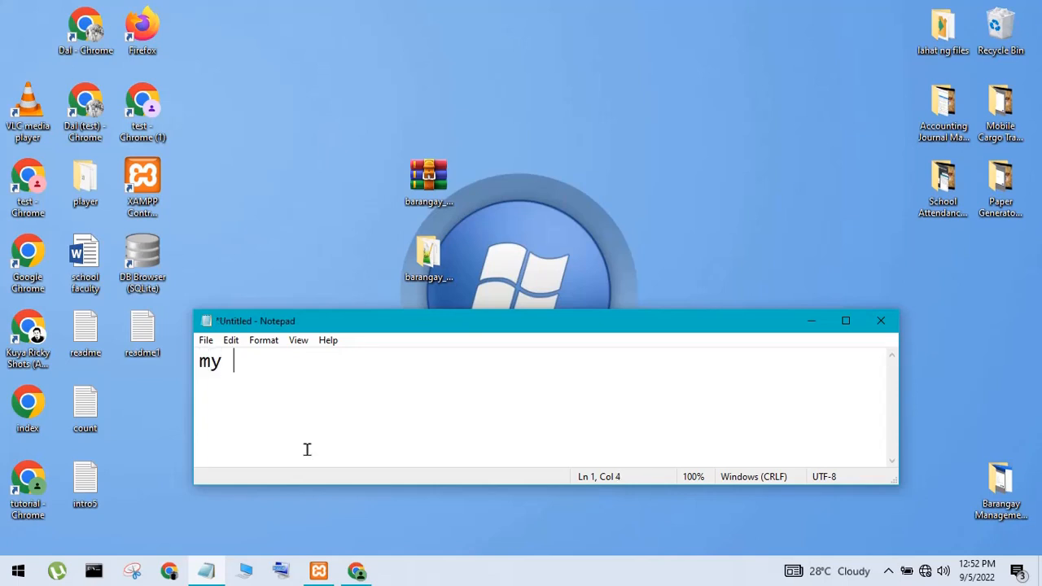
text( xampp i)
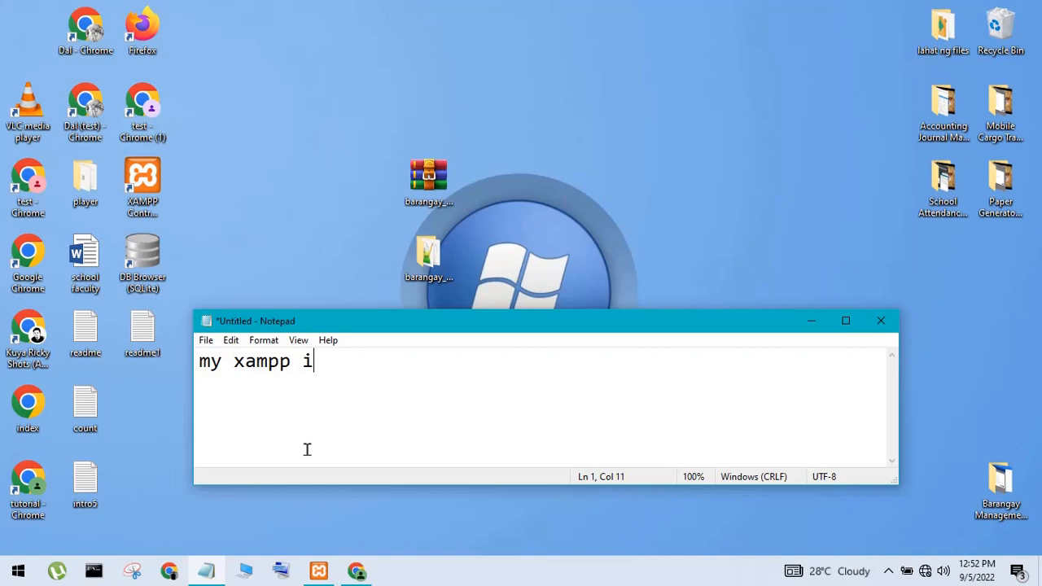
text(nstall )
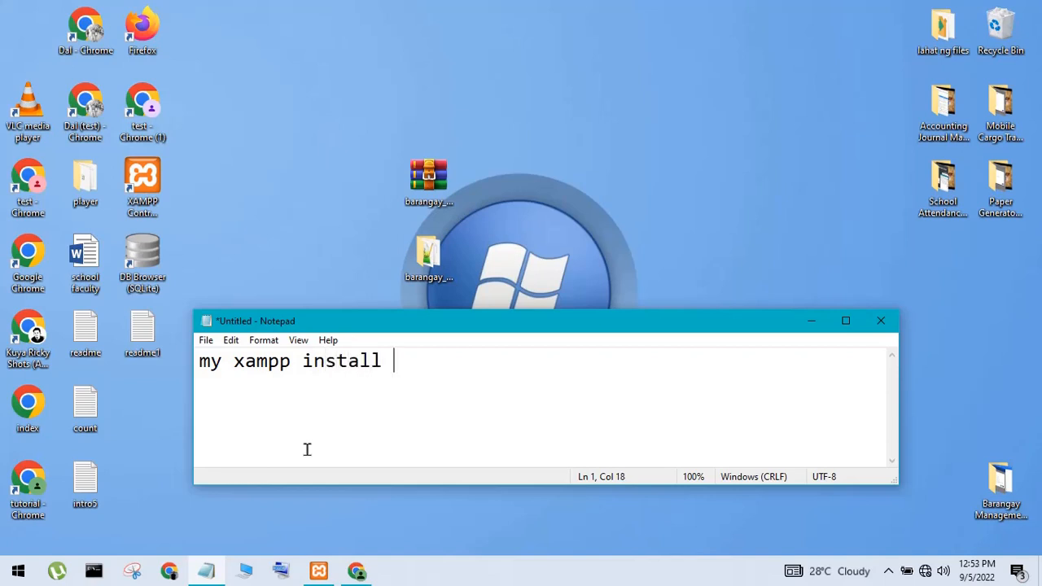
text(in drive E)
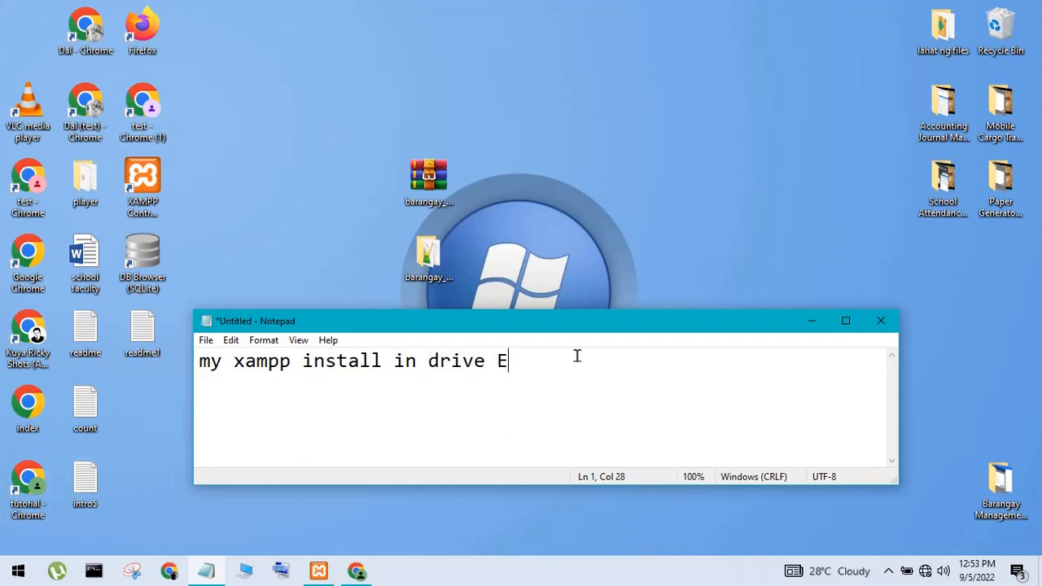
drag(510, 361, 18, 355)
key(Delete)
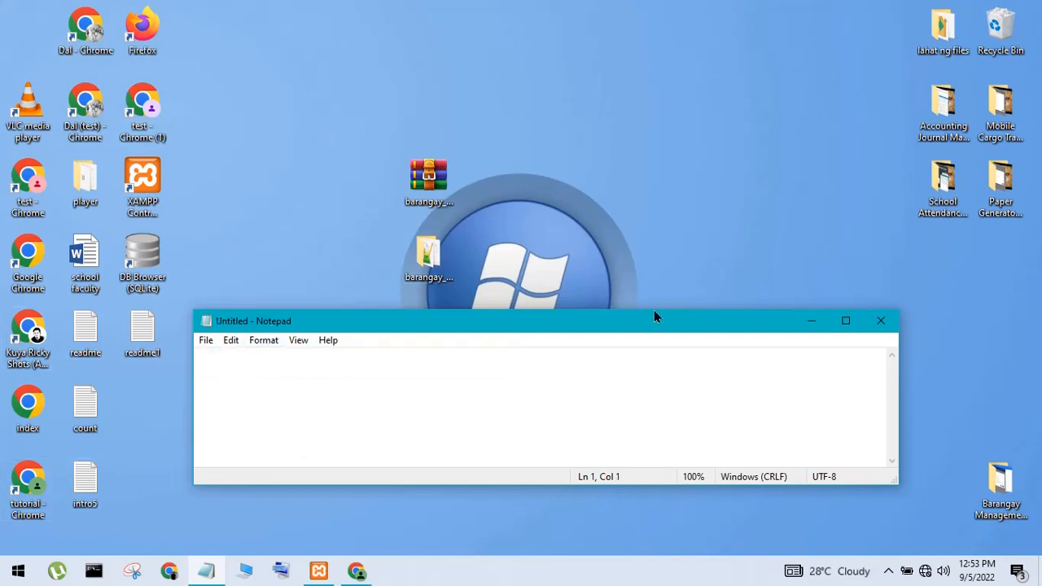
click(802, 320)
Copy the barangay_management folder from the desktop and paste it into E:\xampp\htdocs
right_click(428, 259)
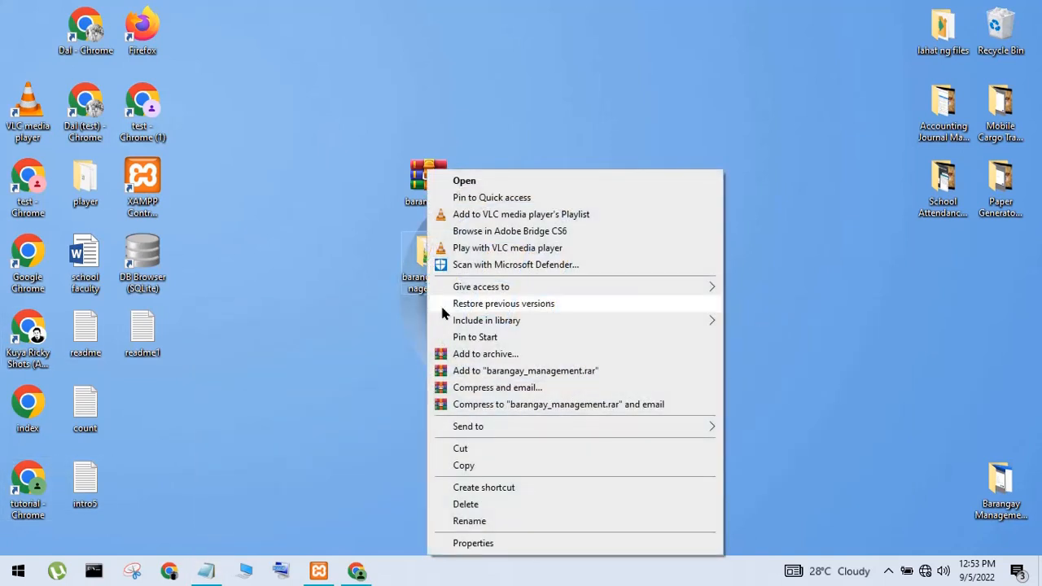
click(461, 466)
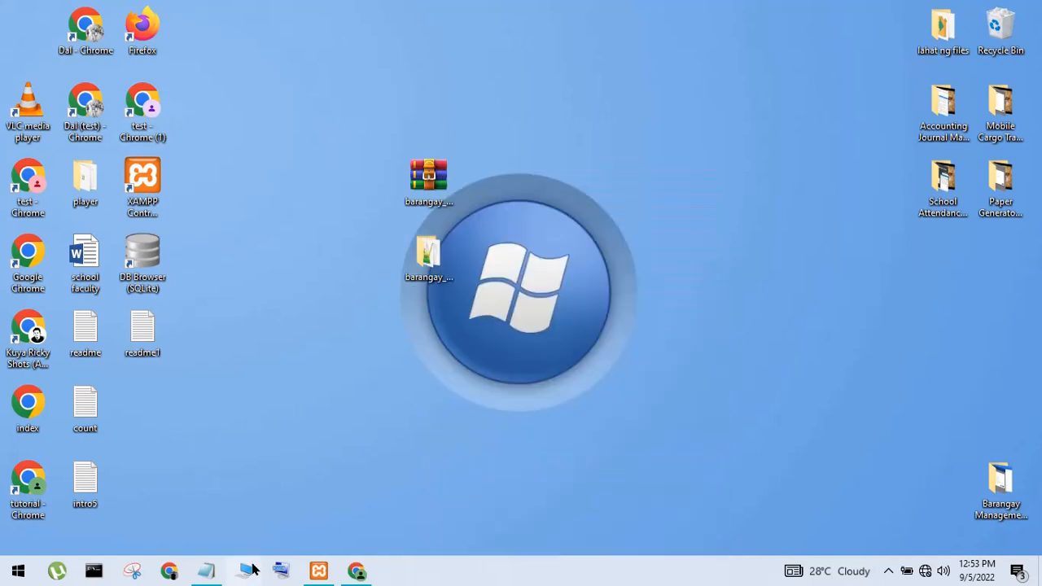
key(super+e)
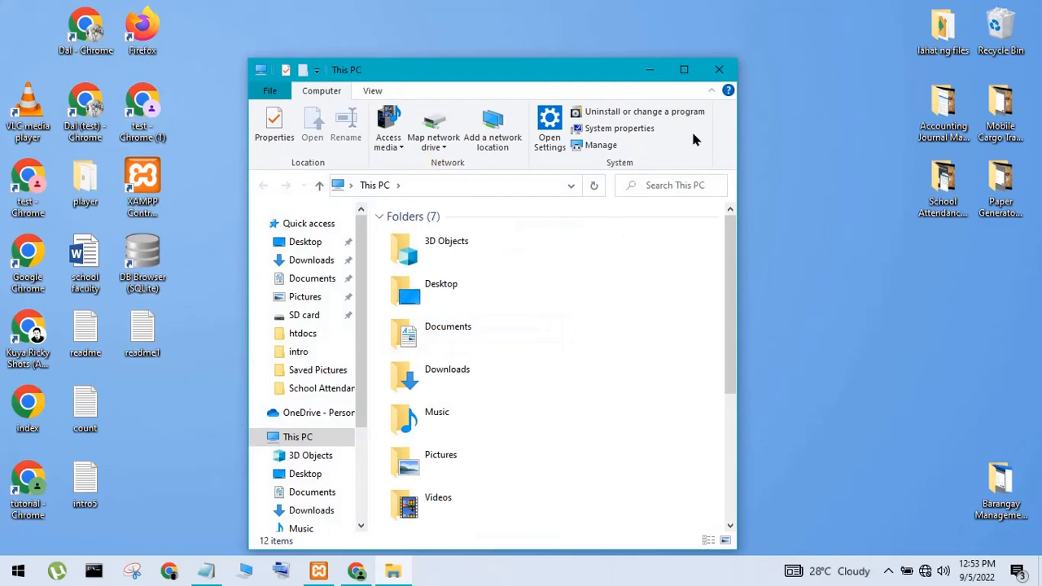
double_click(678, 70)
double_click(576, 305)
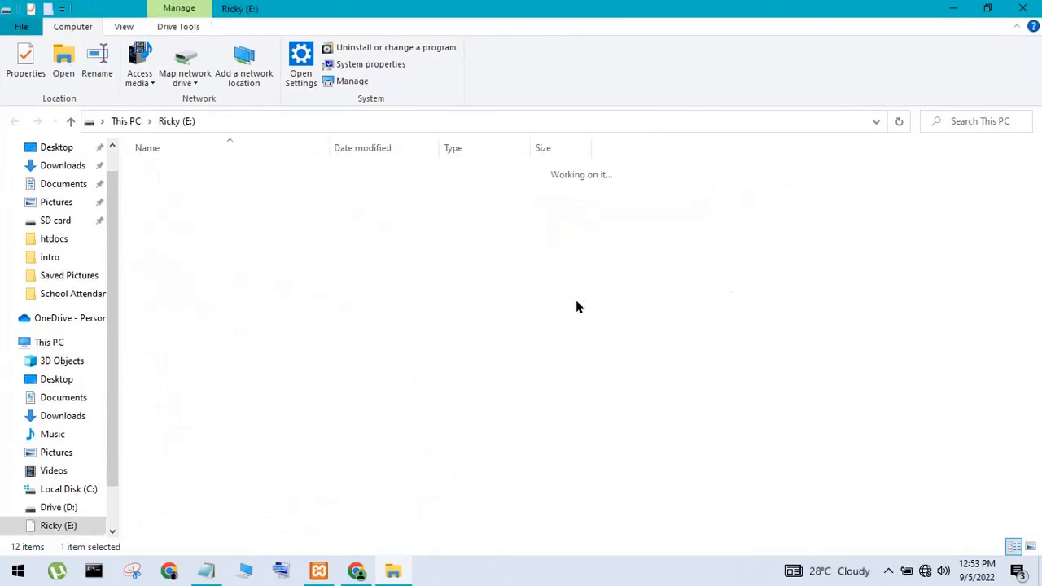
double_click(187, 334)
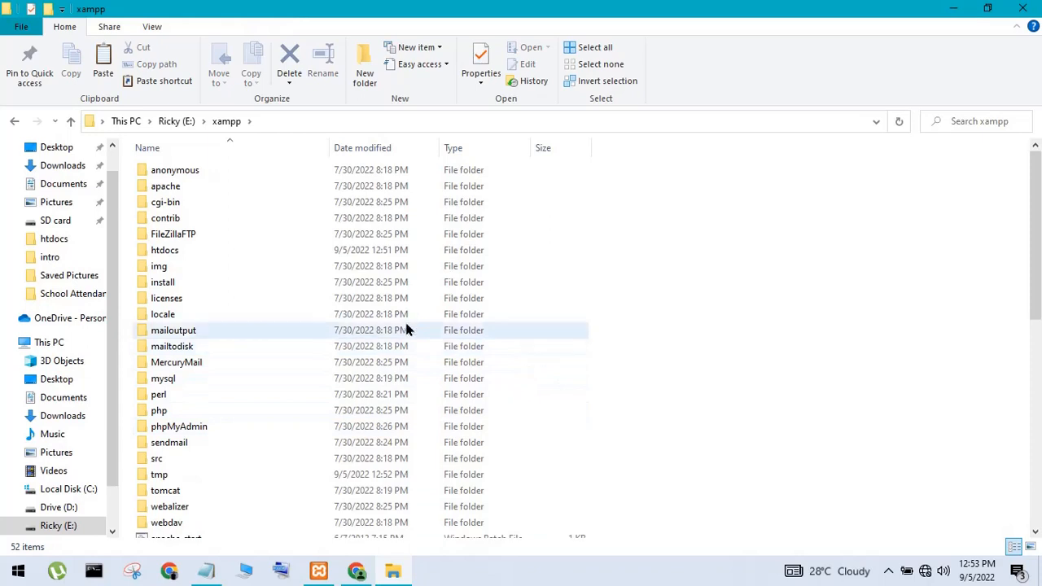
double_click(210, 250)
right_click(662, 396)
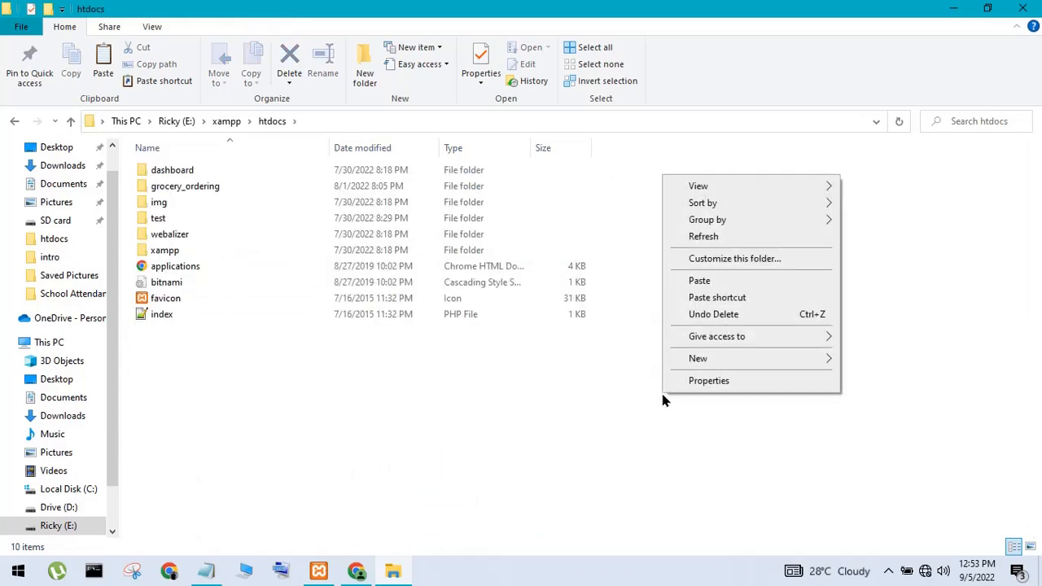
click(700, 285)
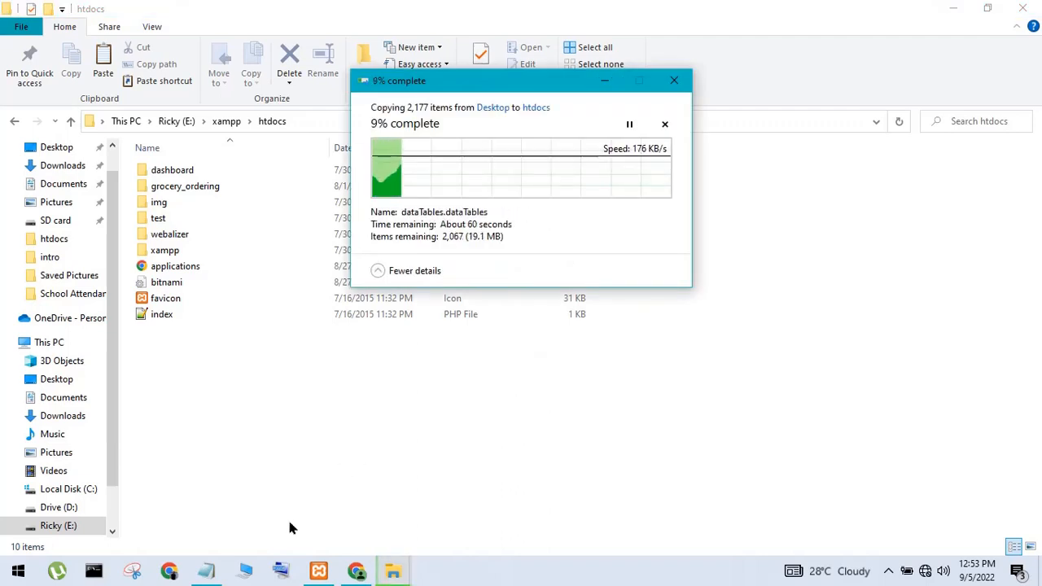
Wait for the 2,177-item copy into htdocs to complete, then bring back Notepad
mouse_move(222, 573)
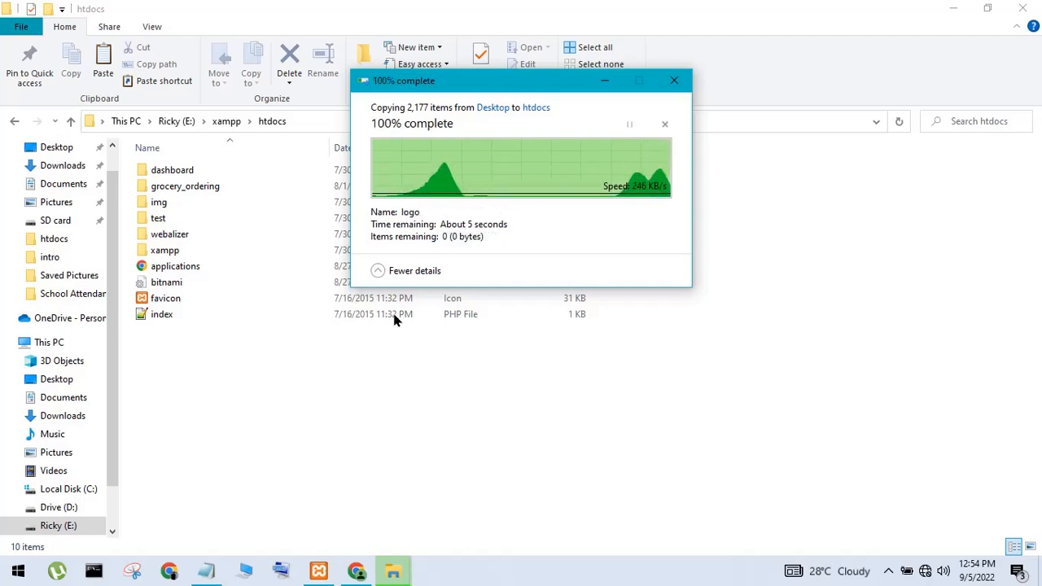
click(206, 572)
Note 'follow to avoid error the syste' in Notepad, then navigate File Explorer to E:\xampp\php
text(fol)
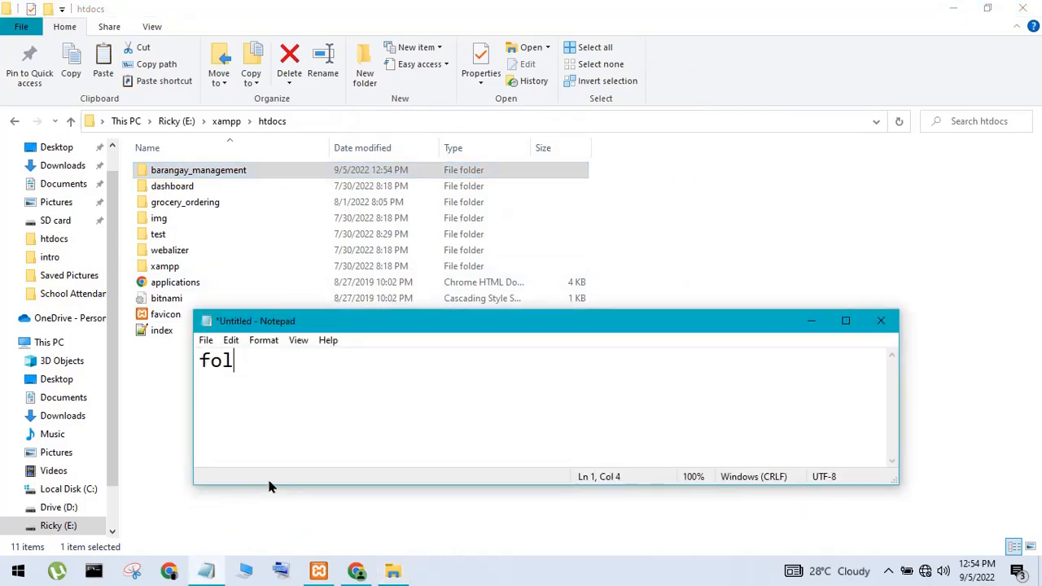
text(low to avoid )
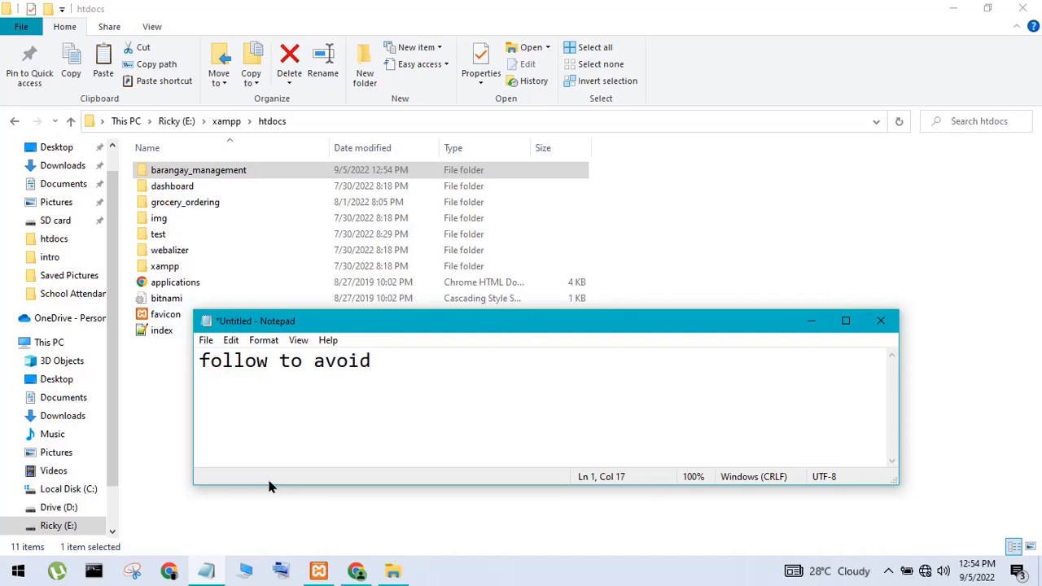
text(error the system)
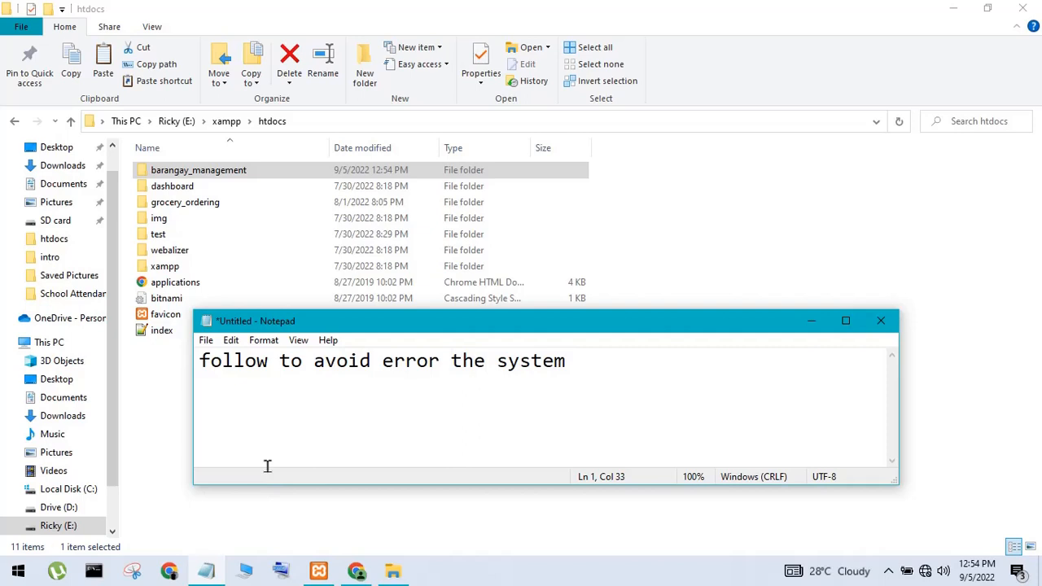
key(BackSpace)
key(BackSpace)
key(BackSpace)
key(BackSpace)
key(BackSpace)
key(BackSpace)
key(BackSpace)
key(BackSpace)
key(BackSpace)
key(BackSpace)
key(BackSpace)
key(BackSpace)
key(BackSpace)
key(BackSpace)
key(BackSpace)
key(BackSpace)
key(BackSpace)
key(BackSpace)
key(BackSpace)
key(BackSpace)
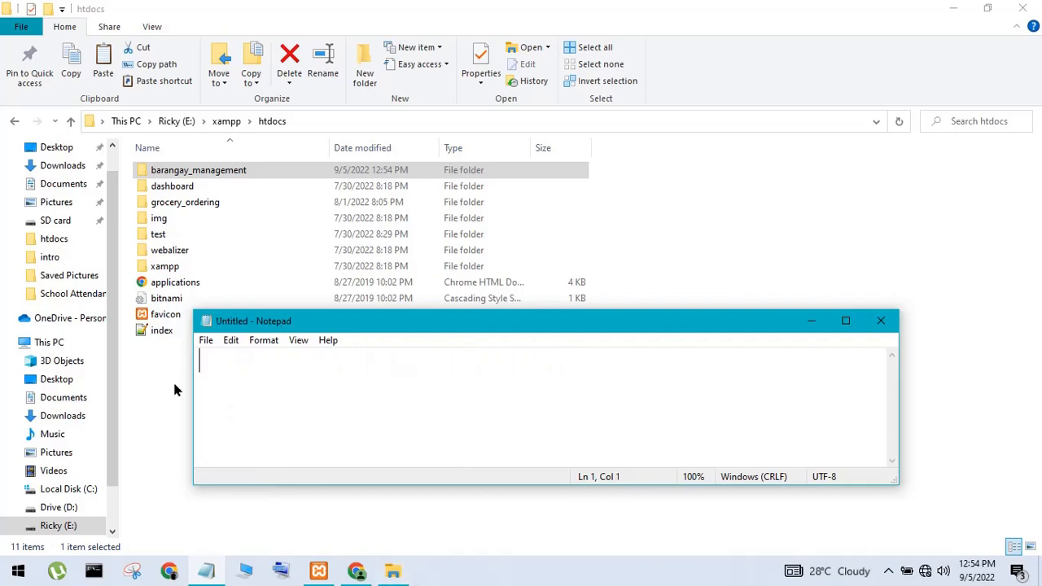
click(163, 384)
click(14, 120)
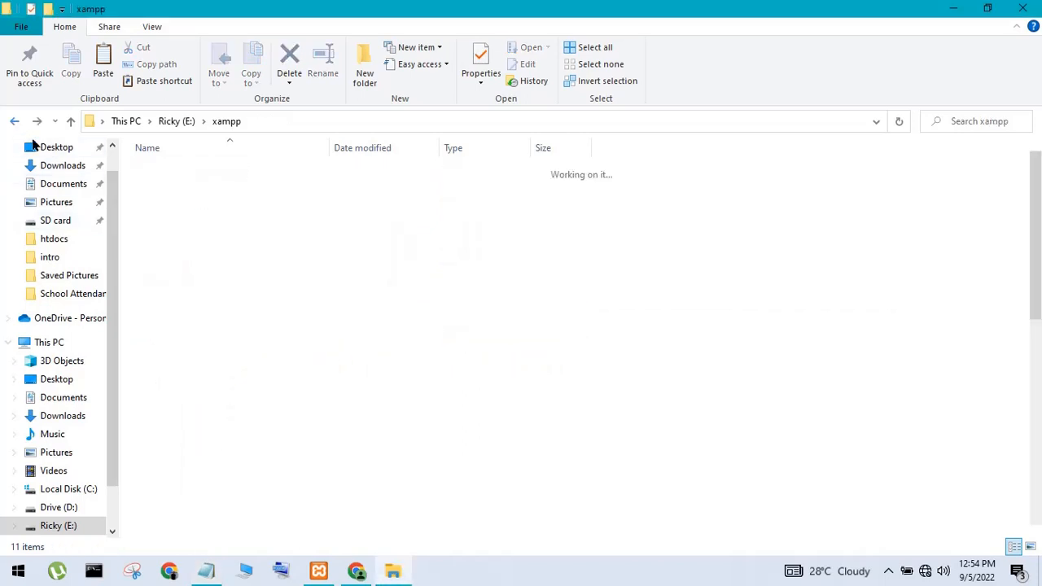
double_click(224, 255)
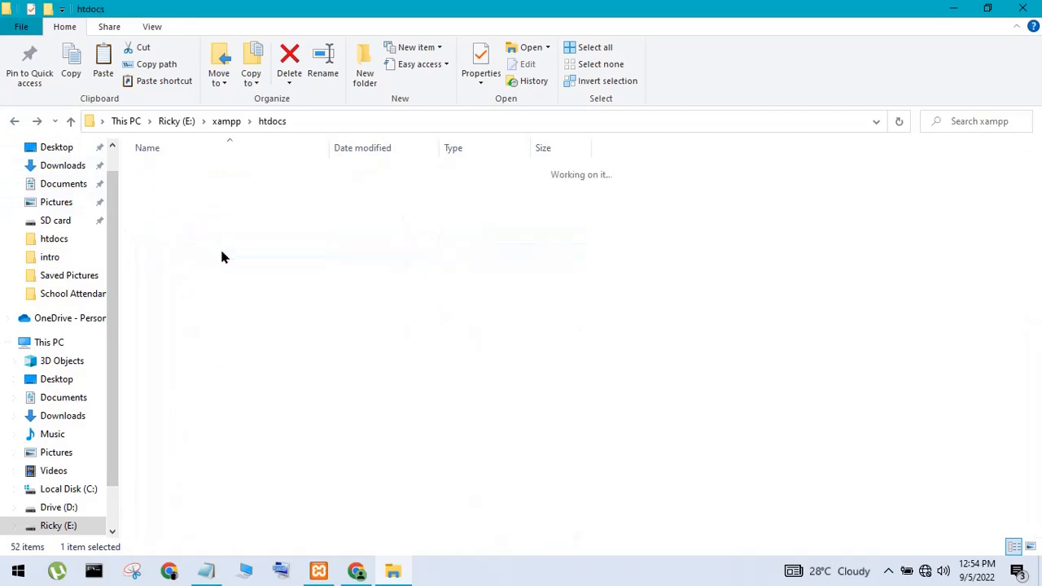
click(15, 122)
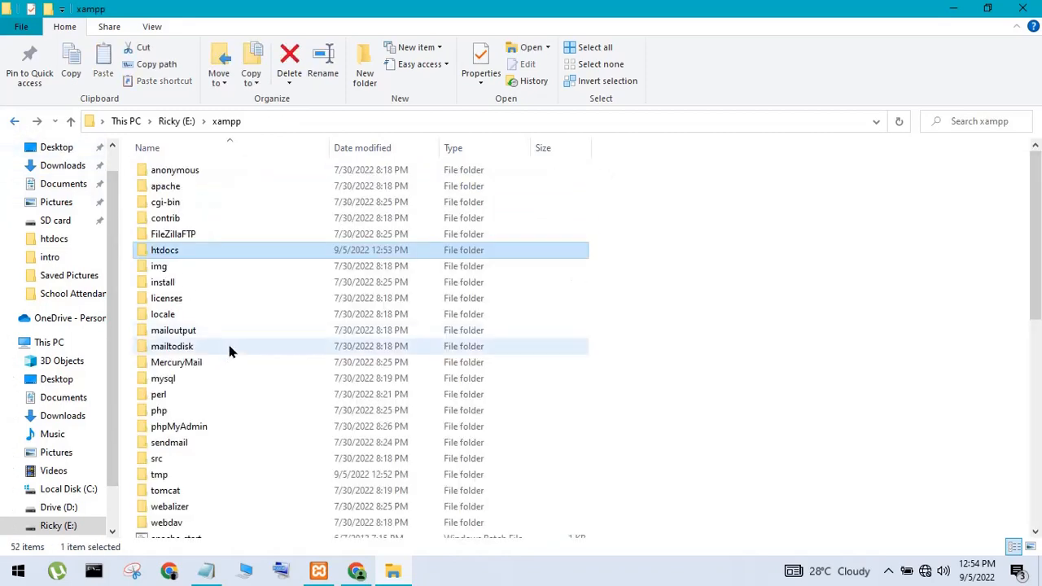
double_click(162, 414)
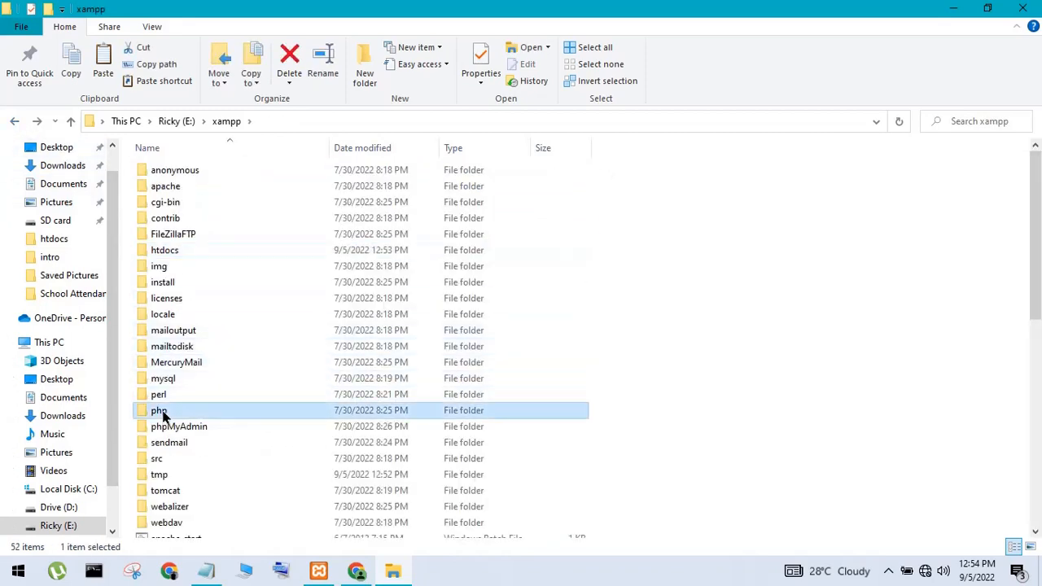
Add the reminder 'need edit' to the Notepad note and hide Notepad
click(197, 576)
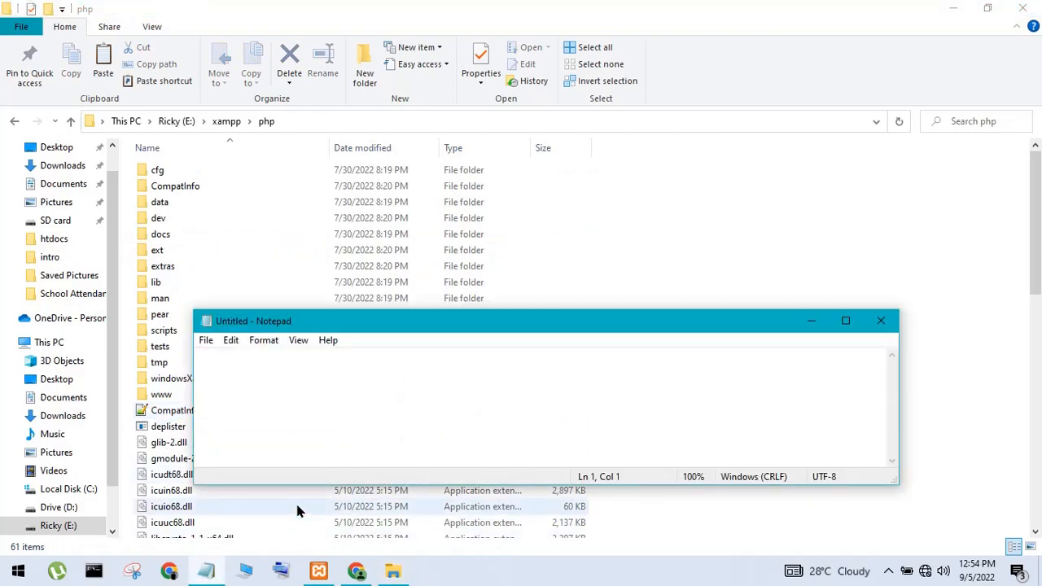
text(nedd)
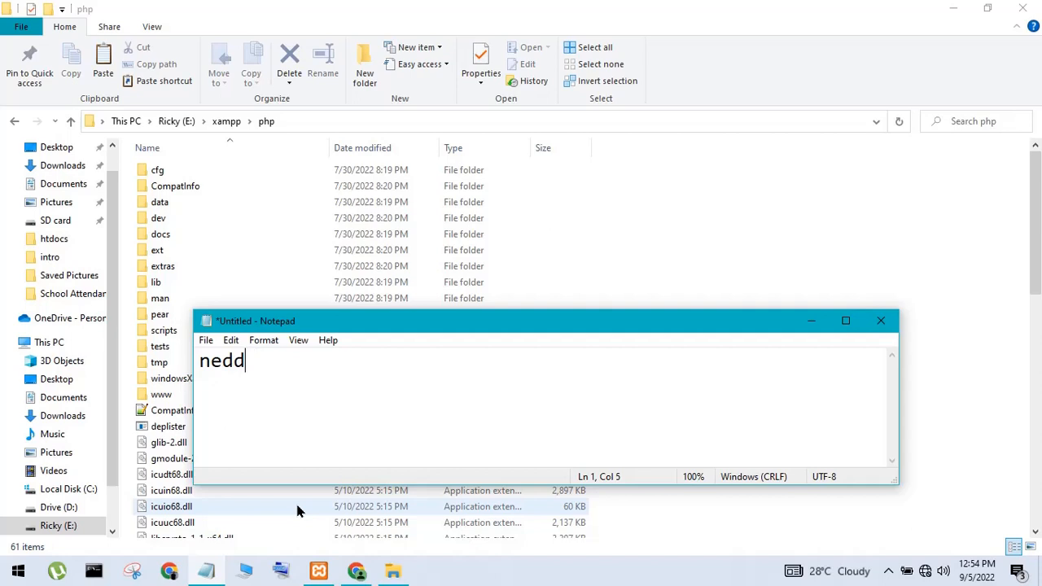
key(BackSpace)
key(BackSpace)
text(ed edit)
click(812, 321)
Scroll down to php.ini in the php folder and open its context menu
scroll(294, 406, down, 4)
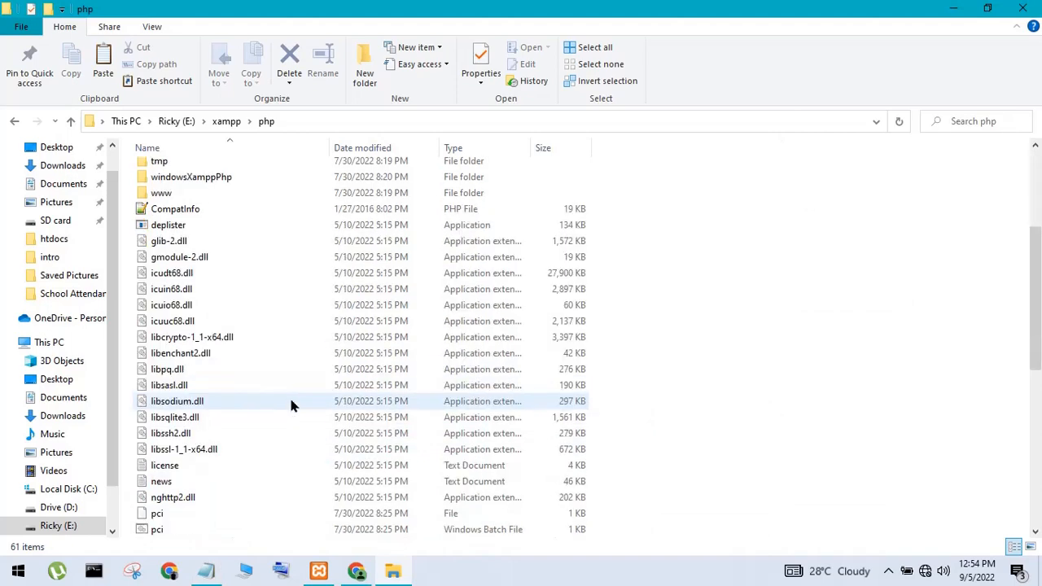
scroll(195, 458, down, 4)
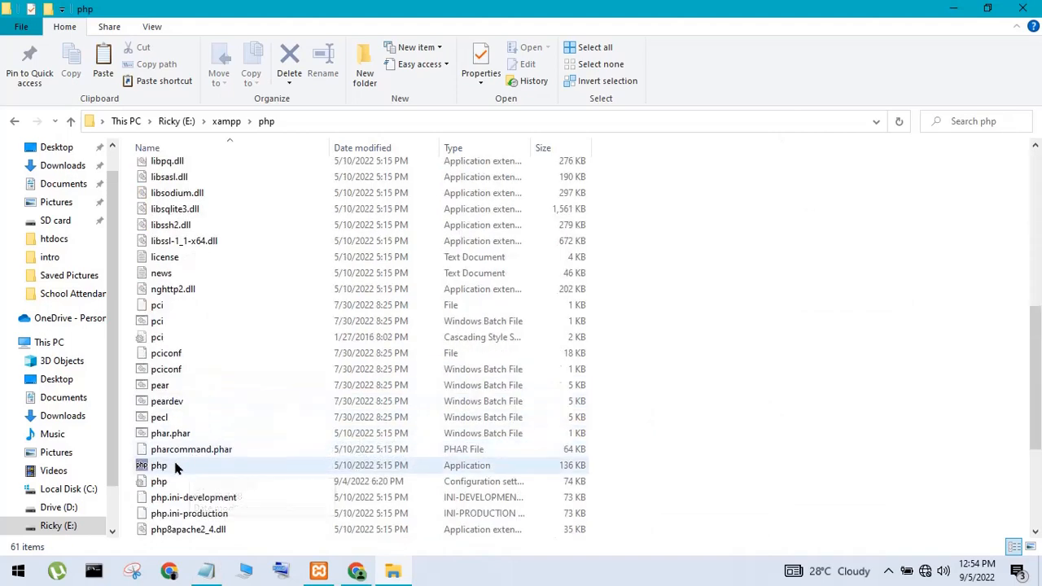
click(163, 480)
right_click(165, 481)
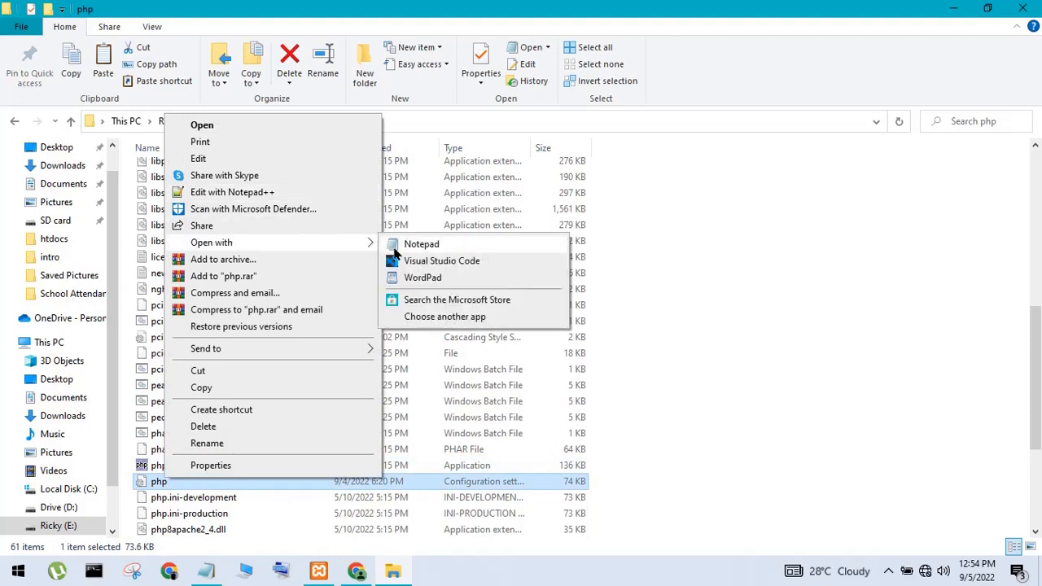
Open php.ini with Notepad++, then jot and erase a 'control f search' note in Notepad
click(234, 192)
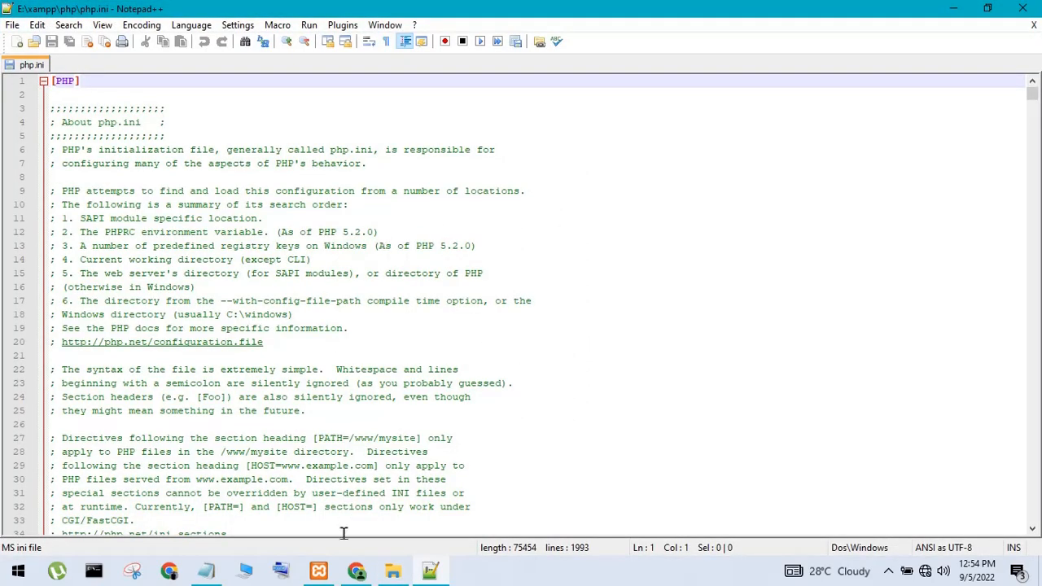
click(207, 572)
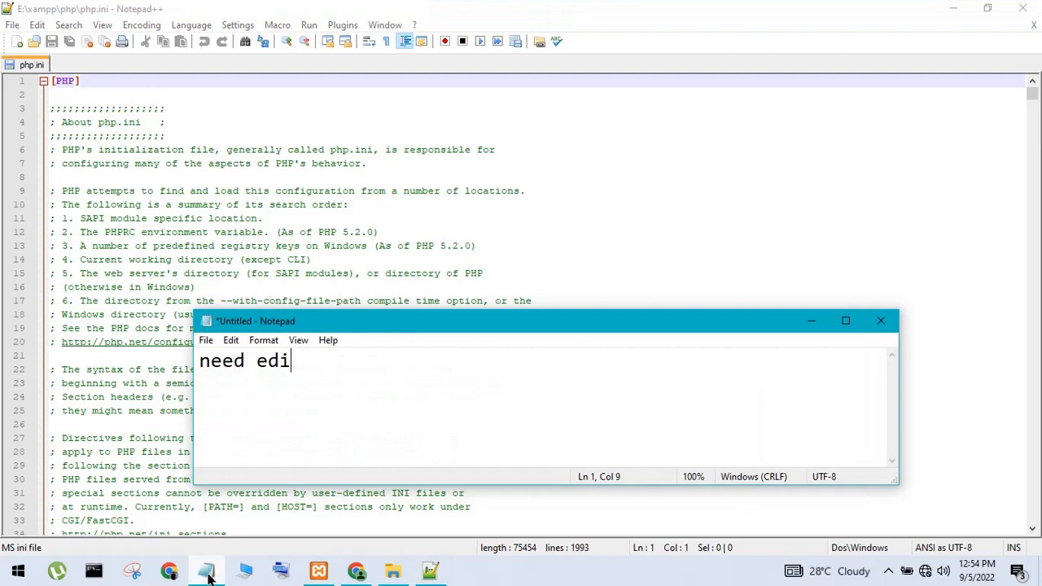
key(BackSpace)
key(BackSpace)
key(BackSpace)
key(BackSpace)
key(BackSpace)
key(BackSpace)
key(BackSpace)
key(BackSpace)
text(contr)
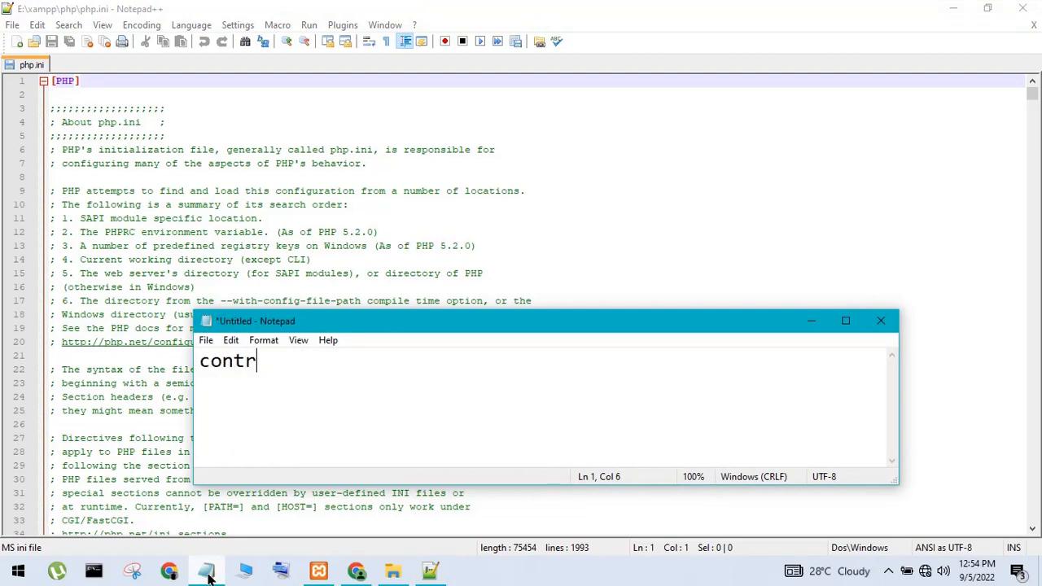
text(ol)
key(BackSpace)
text(ol f se)
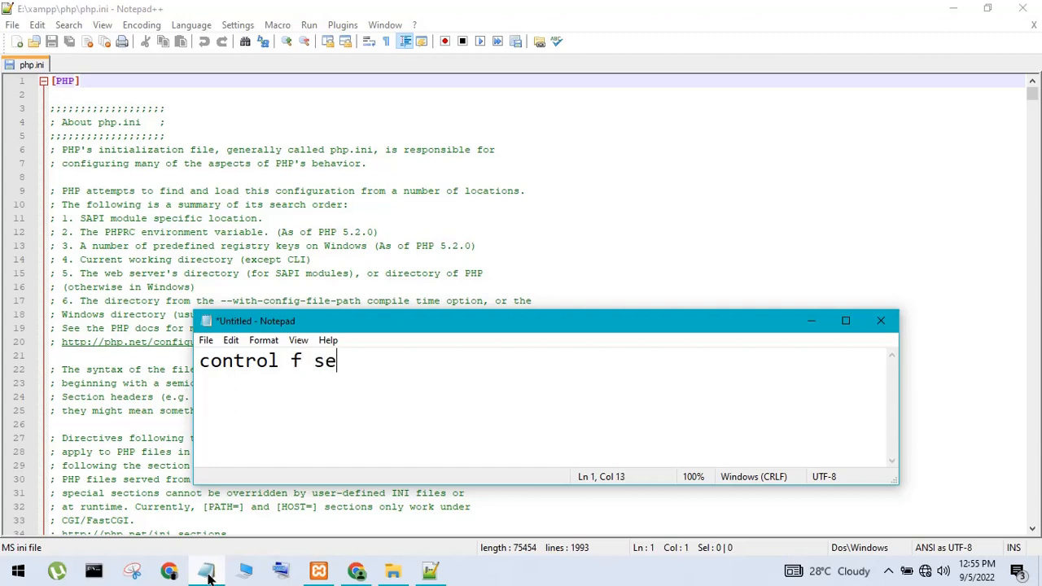
text(arch)
key(ctrl+a)
key(BackSpace)
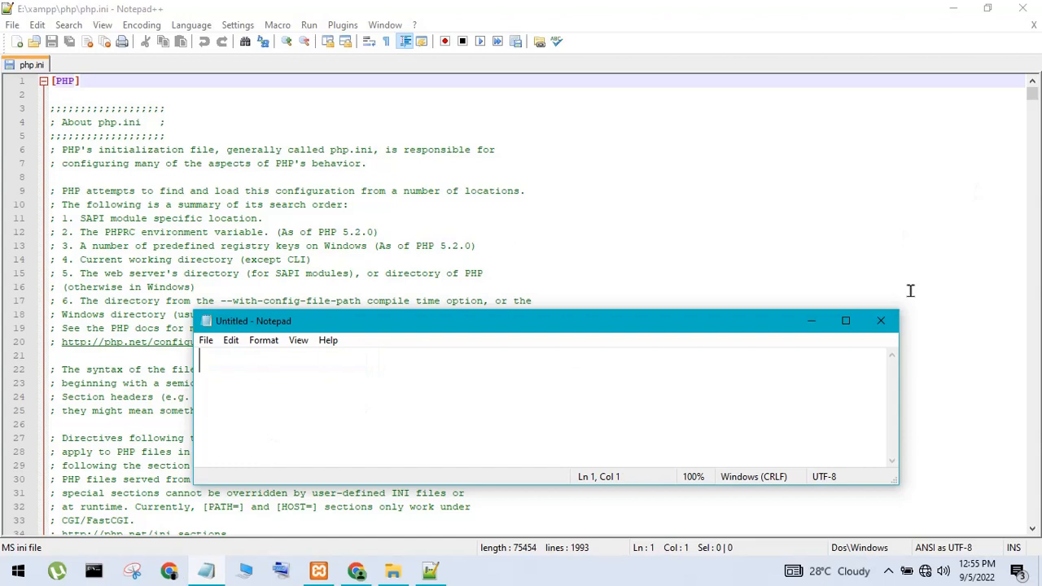
click(811, 320)
Search php.ini for 'gd' to jump to the extension=gd line 925
key(ctrl+f)
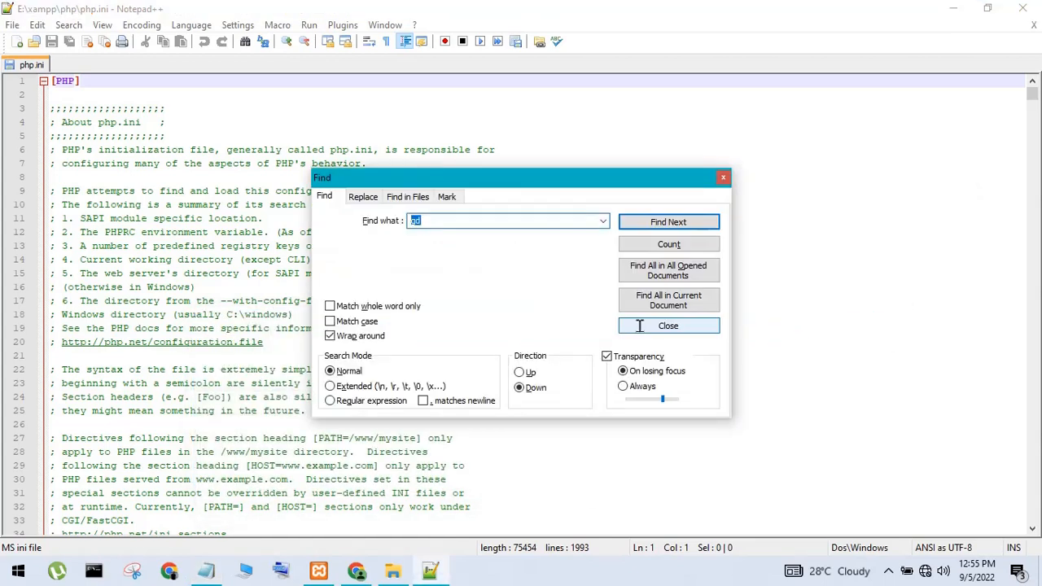
click(477, 217)
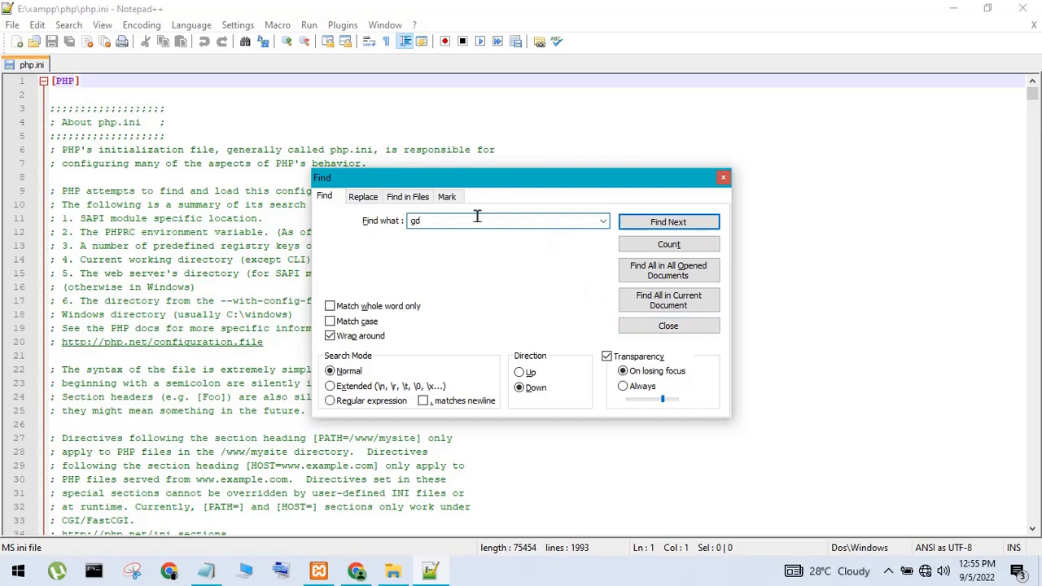
click(707, 229)
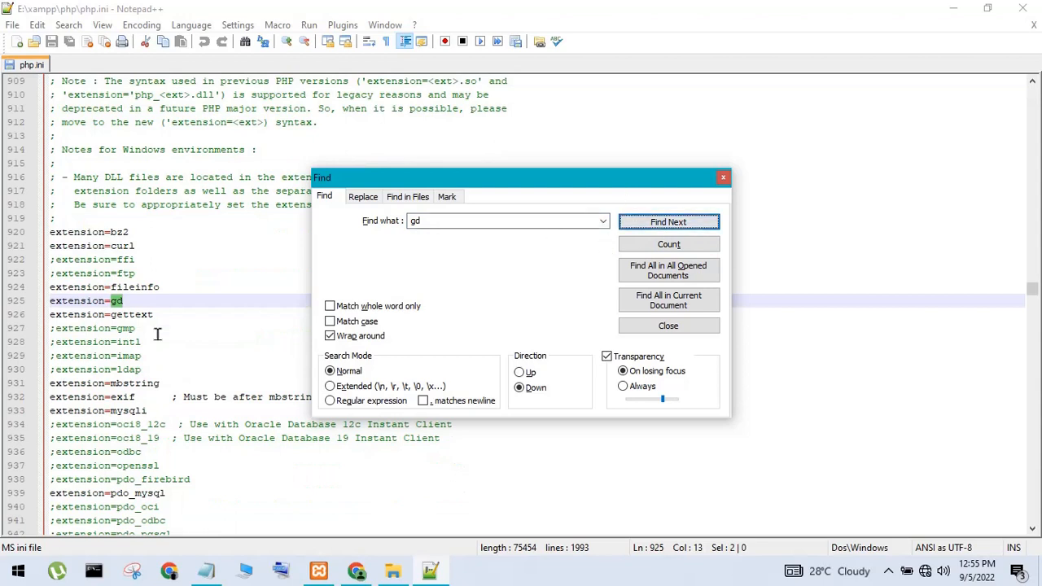
Keep line 925 free of a leading ';' and select the extension=gd text
click(50, 301)
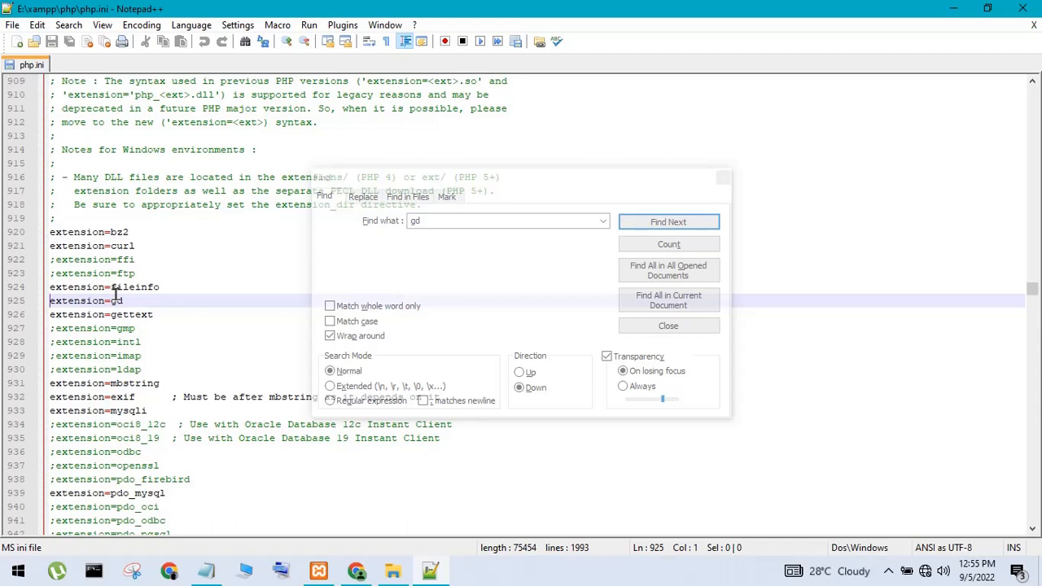
text(;)
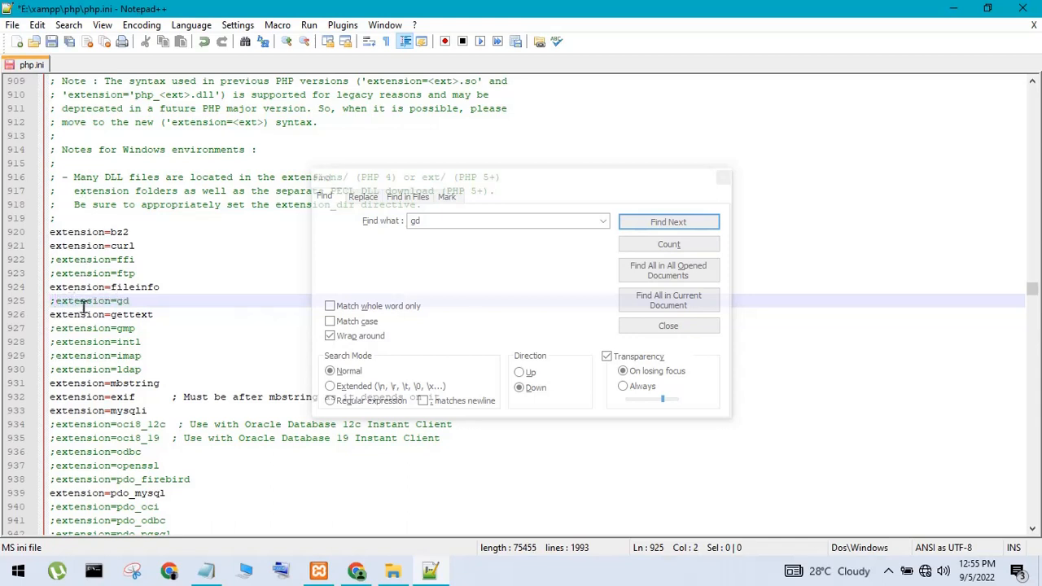
key(BackSpace)
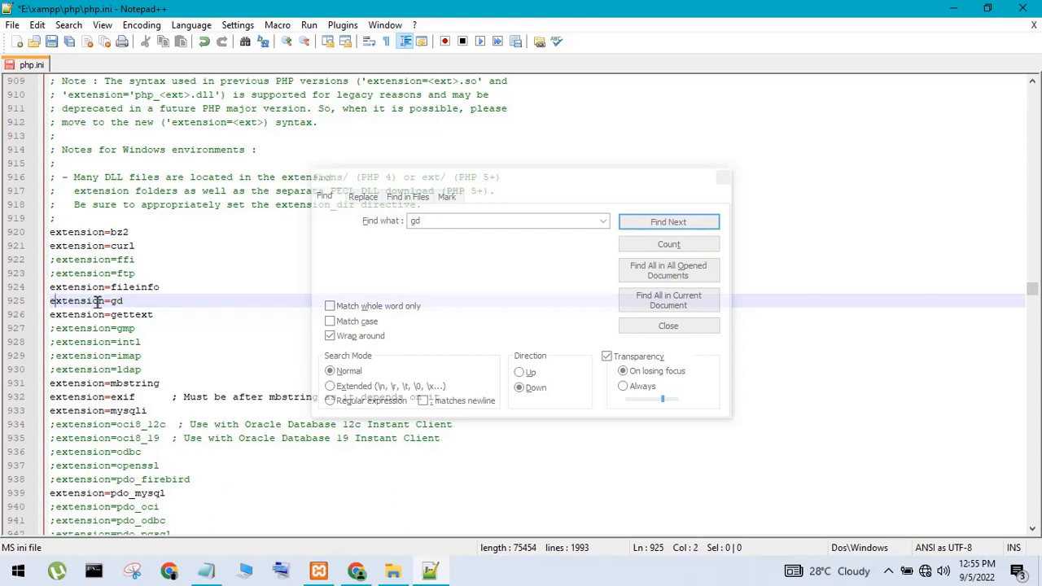
click(134, 298)
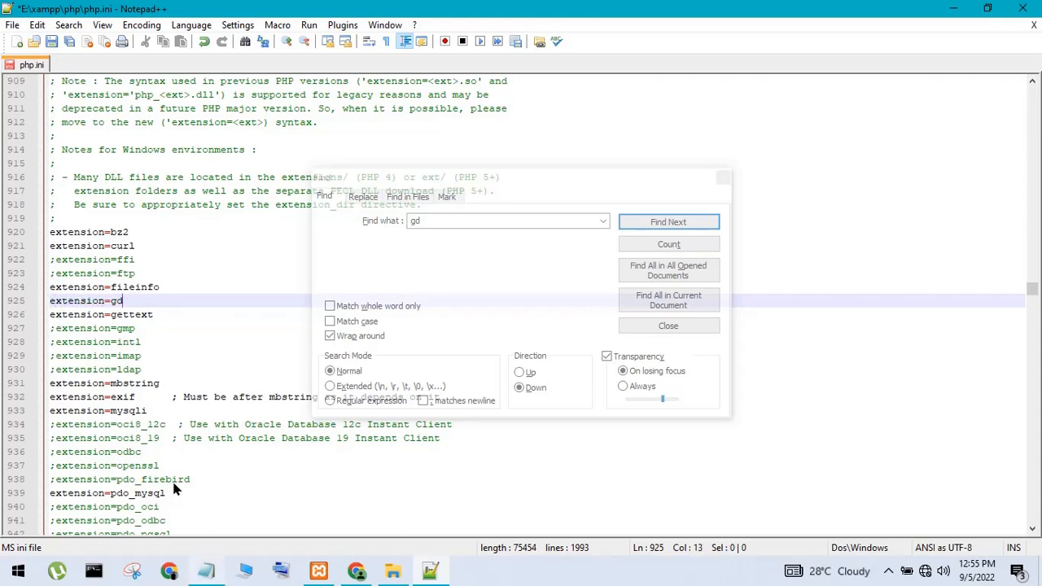
drag(130, 301, 49, 303)
key(ctrl+c)
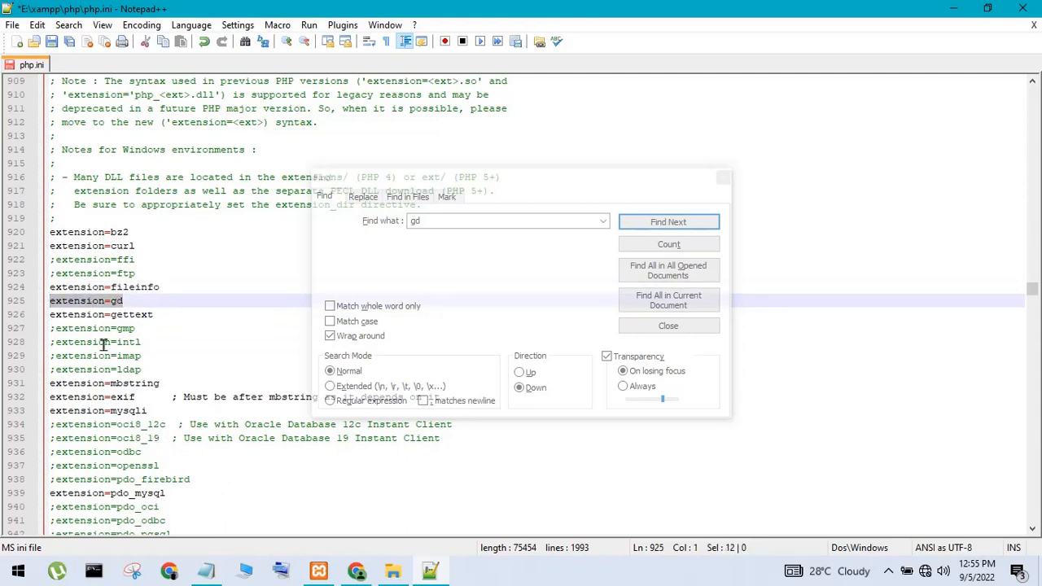
click(204, 571)
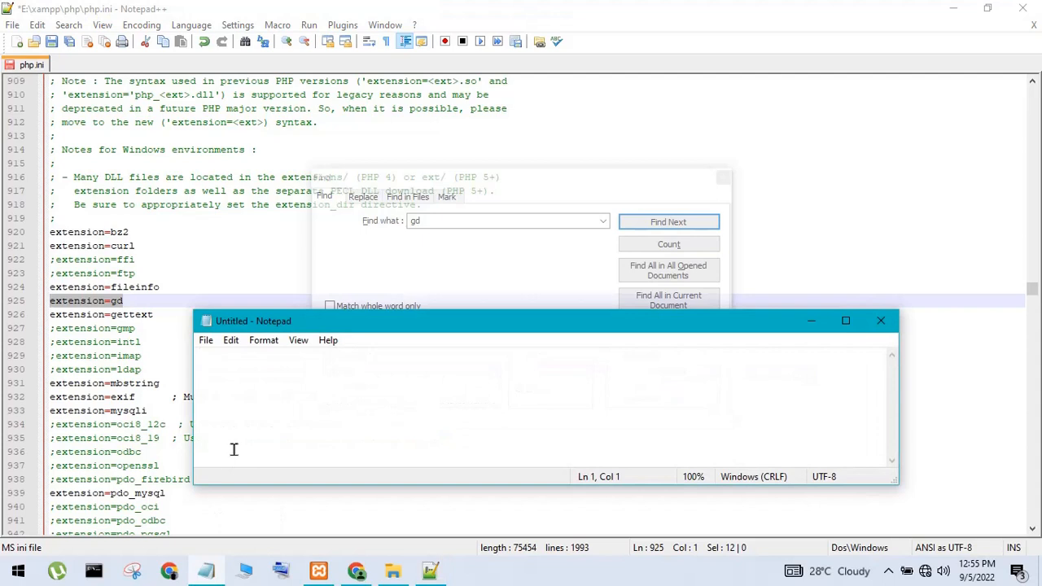
Paste extension=gd into the note with the reminder 'remove the this symbol ;'
key(ctrl+v)
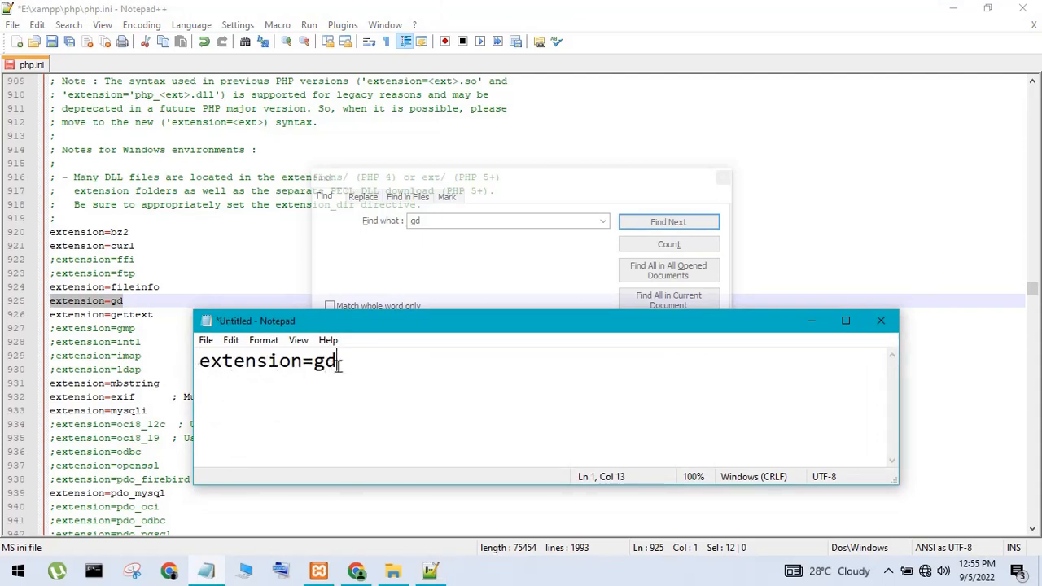
drag(341, 362, 182, 384)
text(remov)
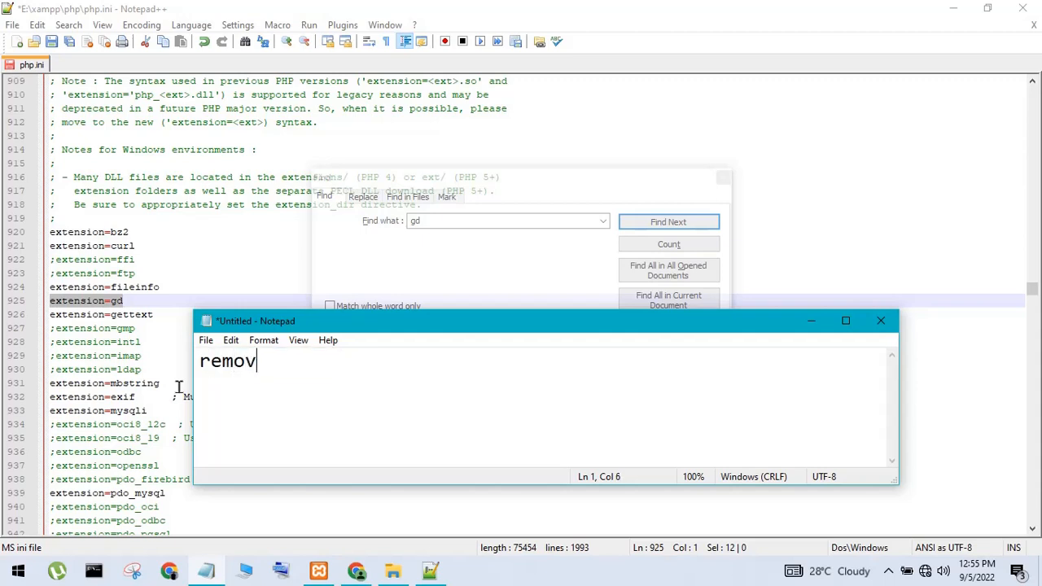
text(e the this )
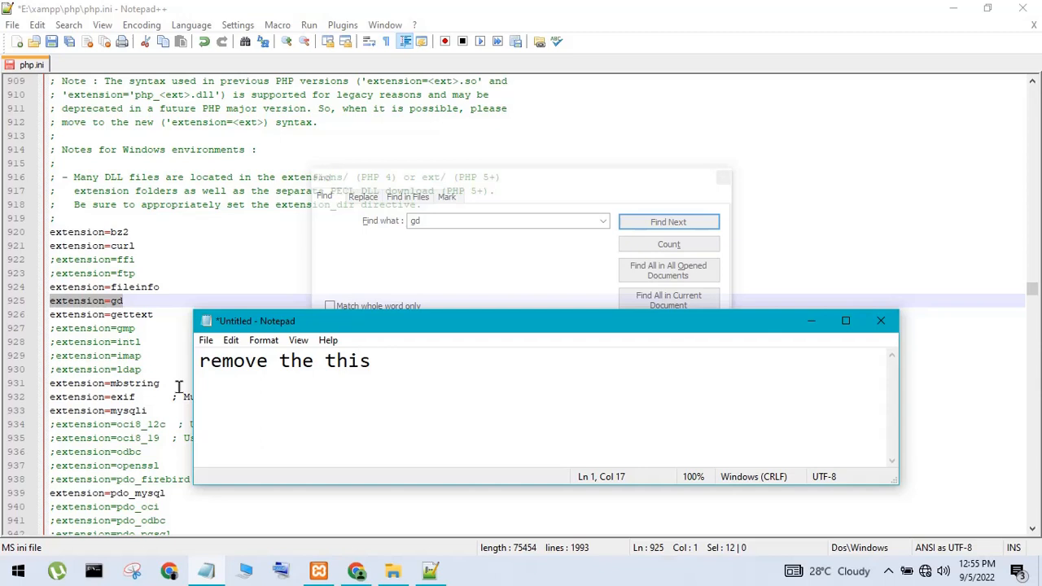
text(symbol )
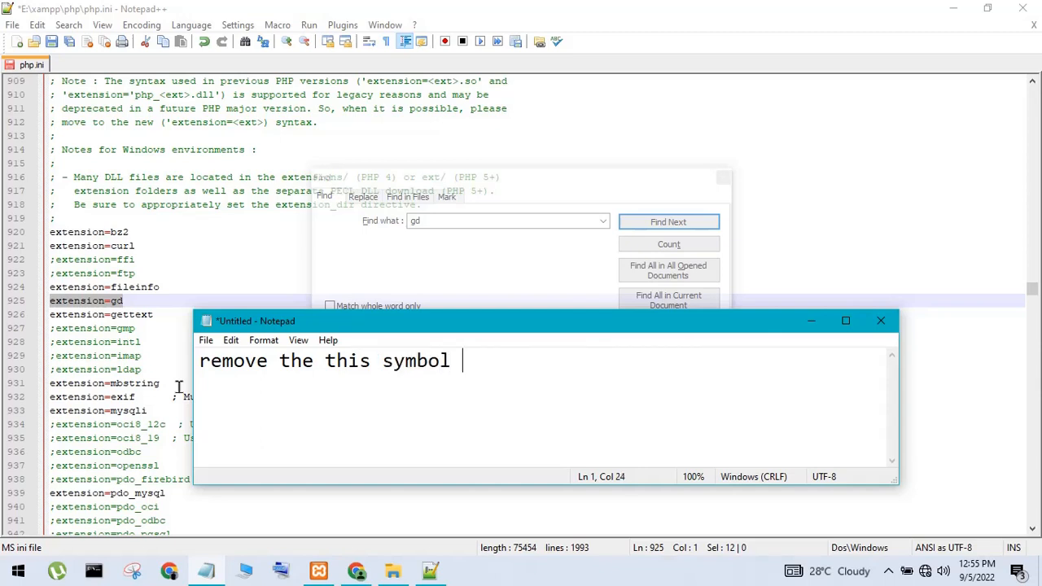
text(;)
Erase the Notepad note, hide it, and return to Notepad++'s Find what field
click(61, 301)
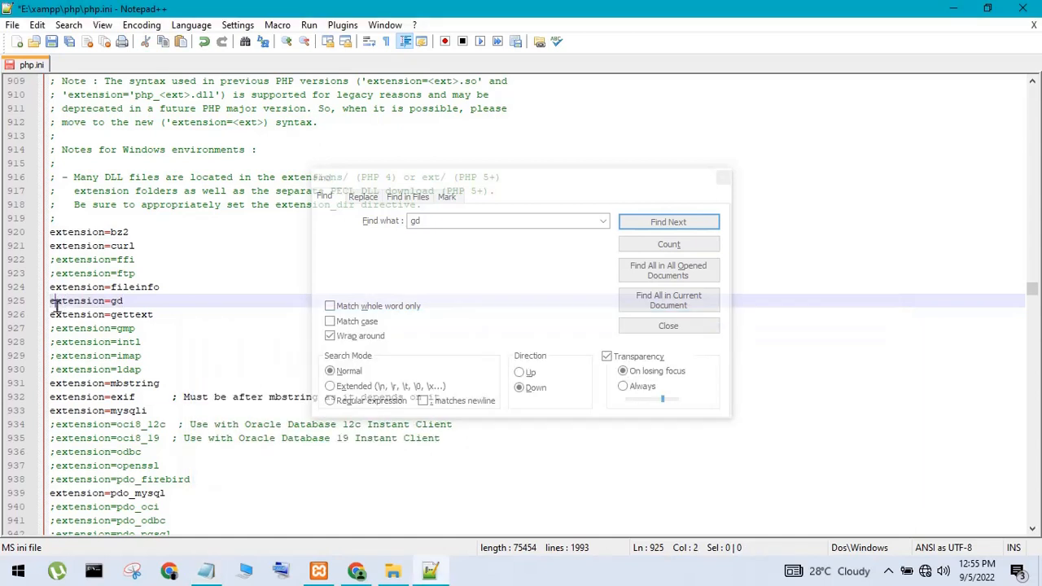
click(214, 575)
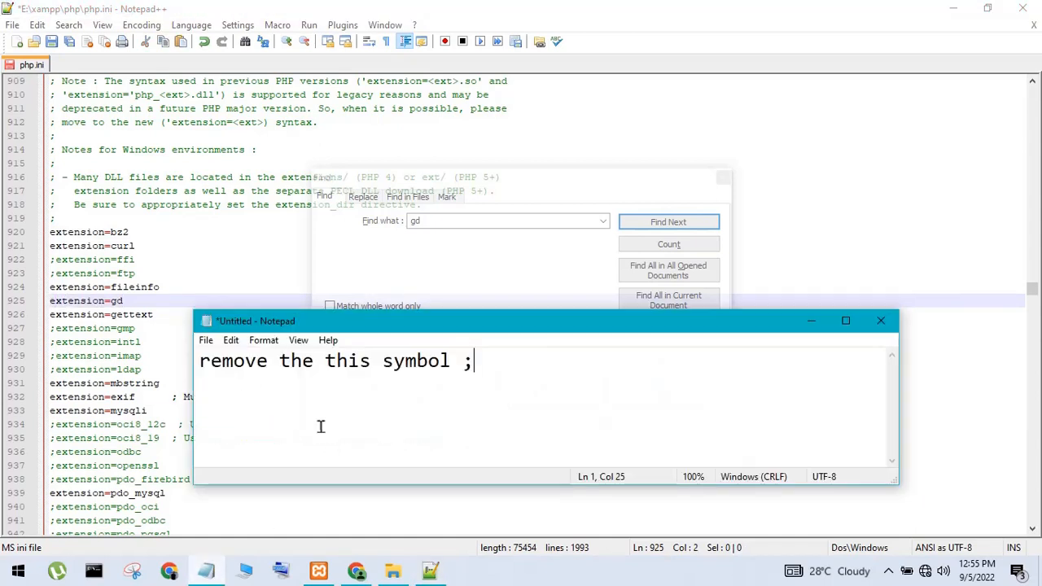
drag(530, 365, 198, 363)
key(BackSpace)
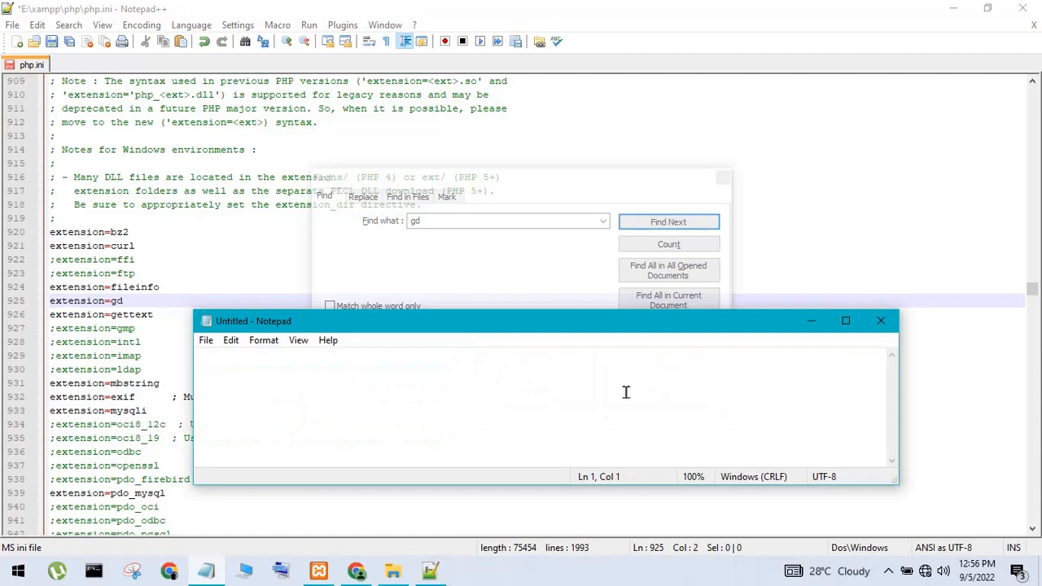
click(811, 323)
click(455, 224)
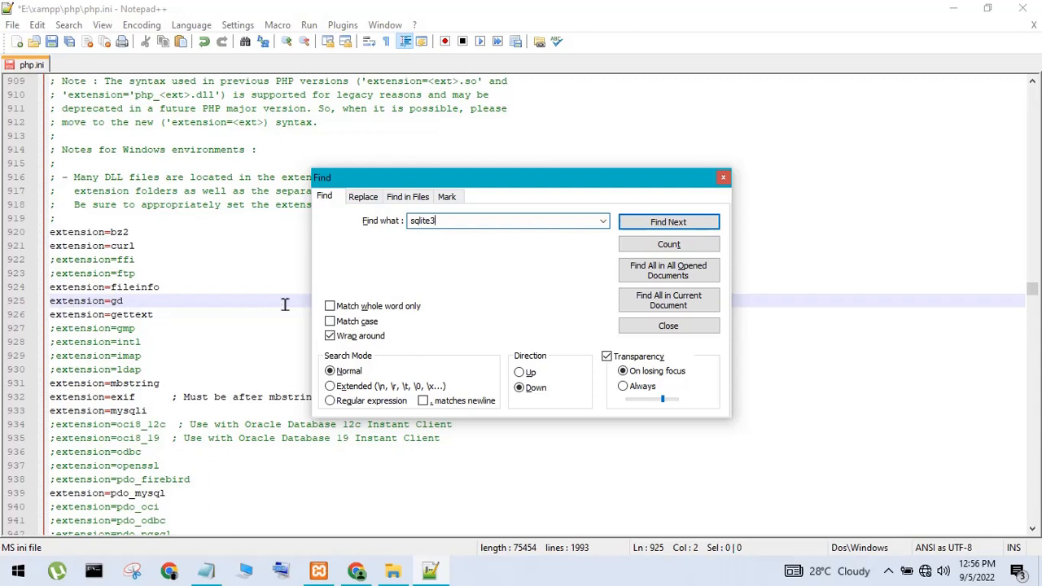
Find extension=sqlite3 and make sure it has no leading ';'
click(622, 228)
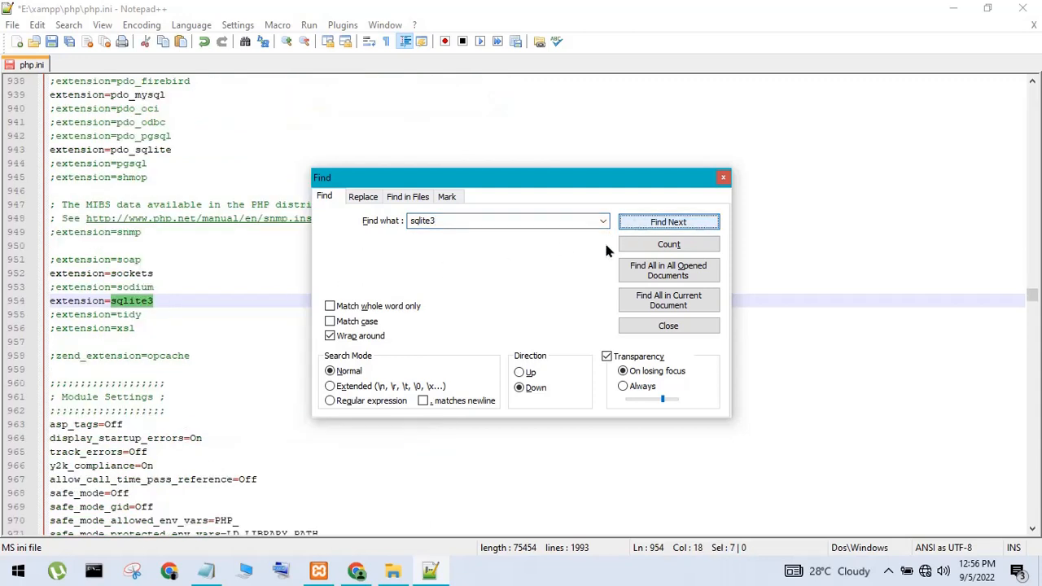
click(133, 310)
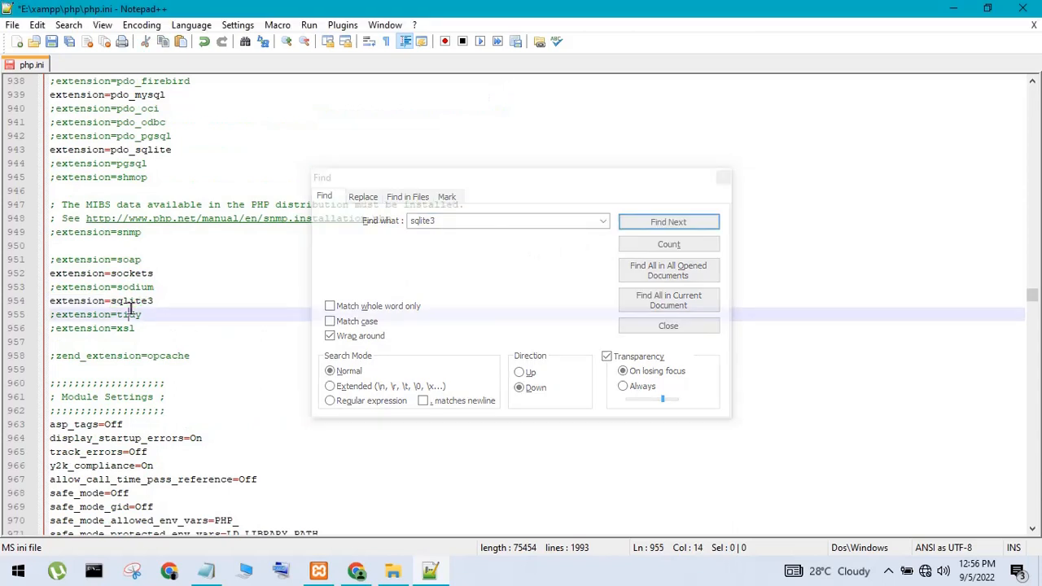
click(52, 303)
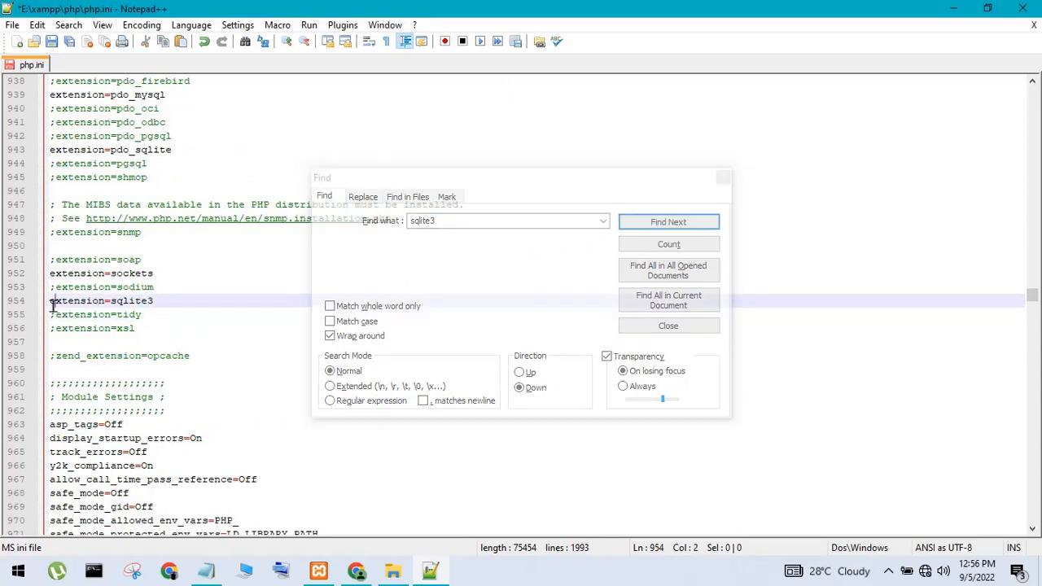
click(203, 570)
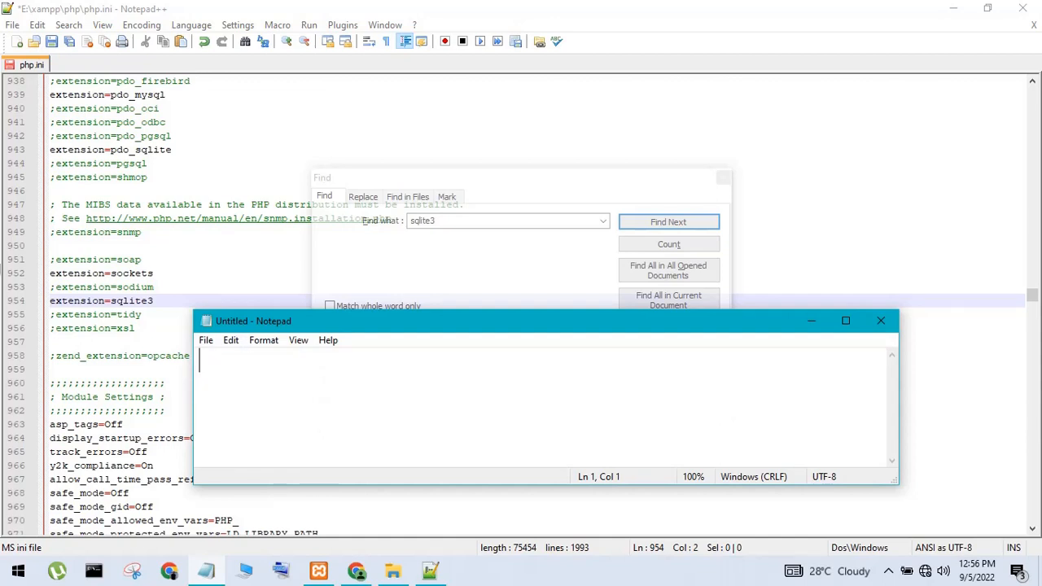
click(53, 303)
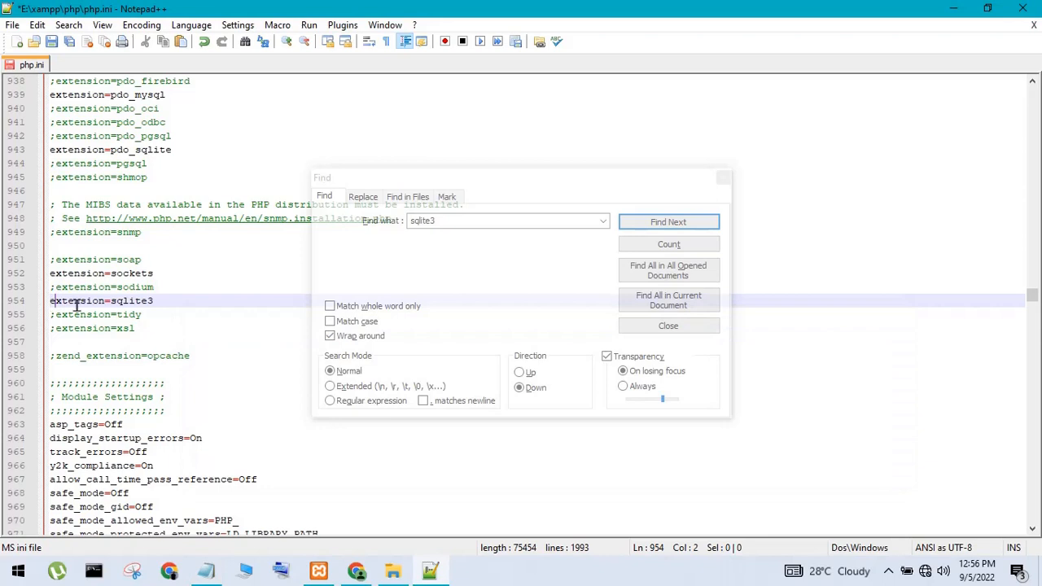
text(;)
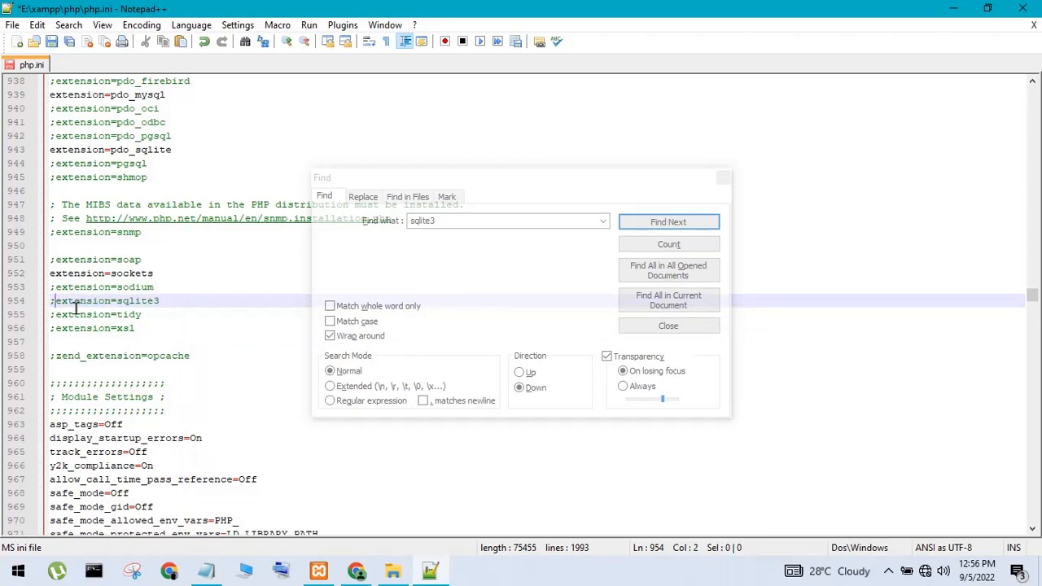
key(Delete)
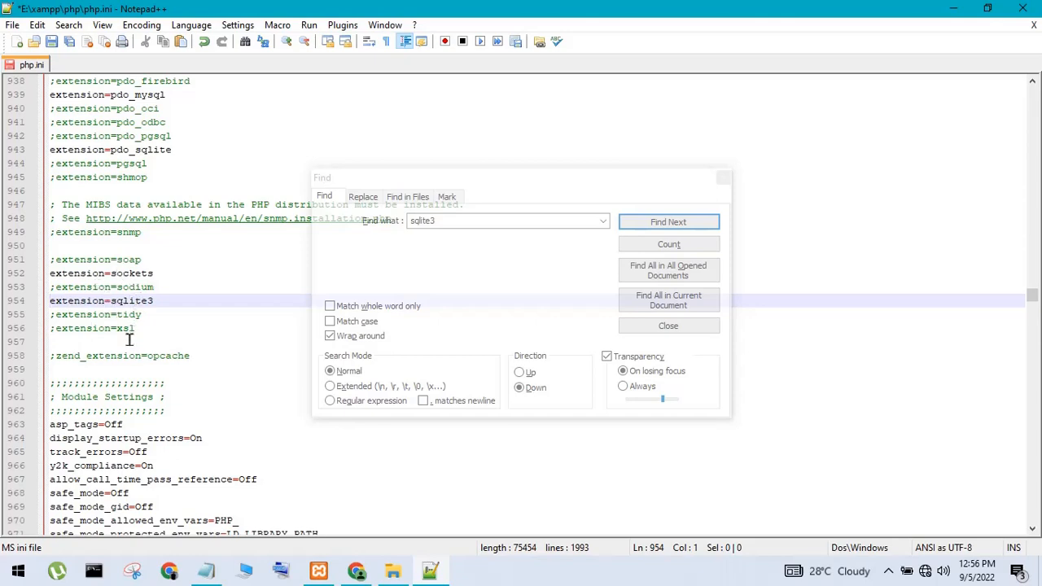
Undo the last edit and find the sqlite3 line again
scroll(127, 351, up, 20)
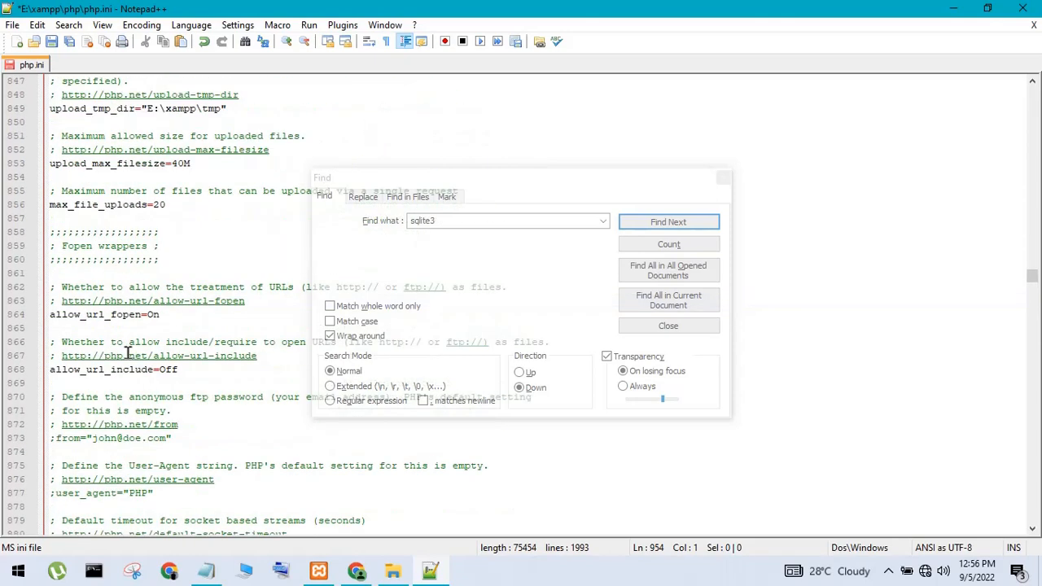
scroll(128, 351, down, 20)
key(ctrl+z)
key(ctrl+z)
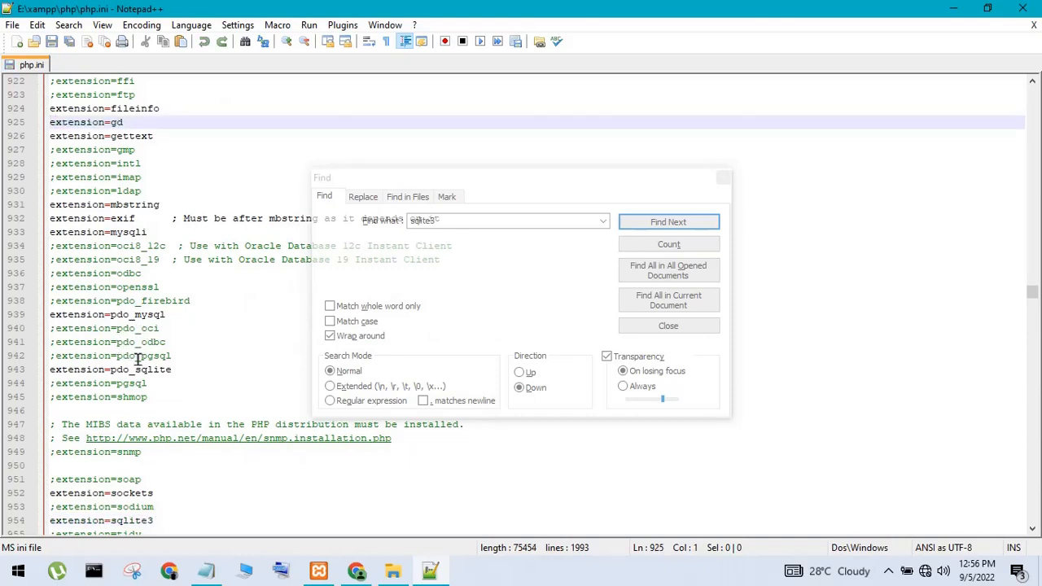
scroll(130, 350, up, 13)
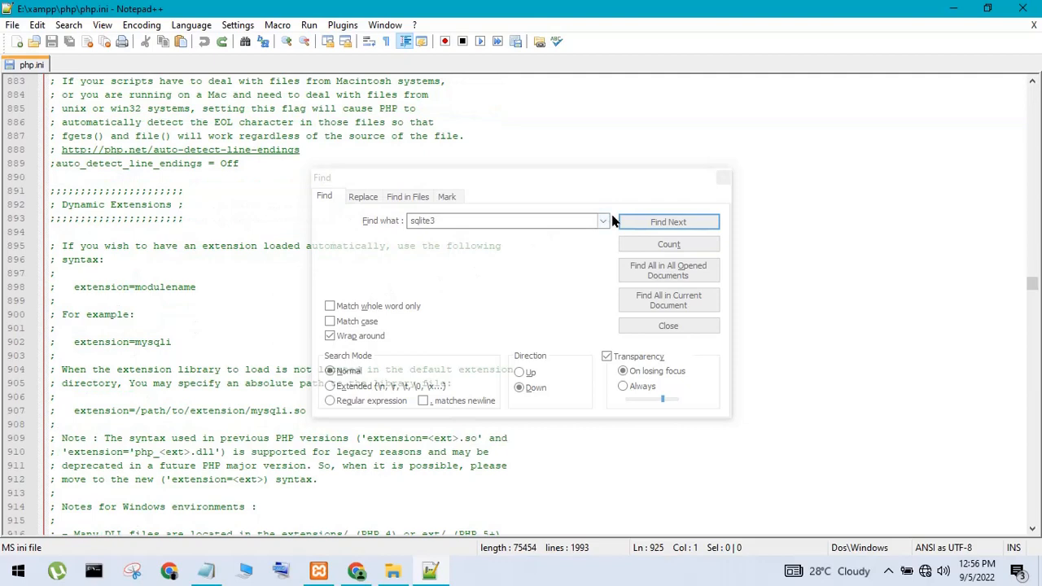
click(633, 226)
Search for 'gd', step through matches to extension=gd, and close the Find dialog
key(ctrl+f)
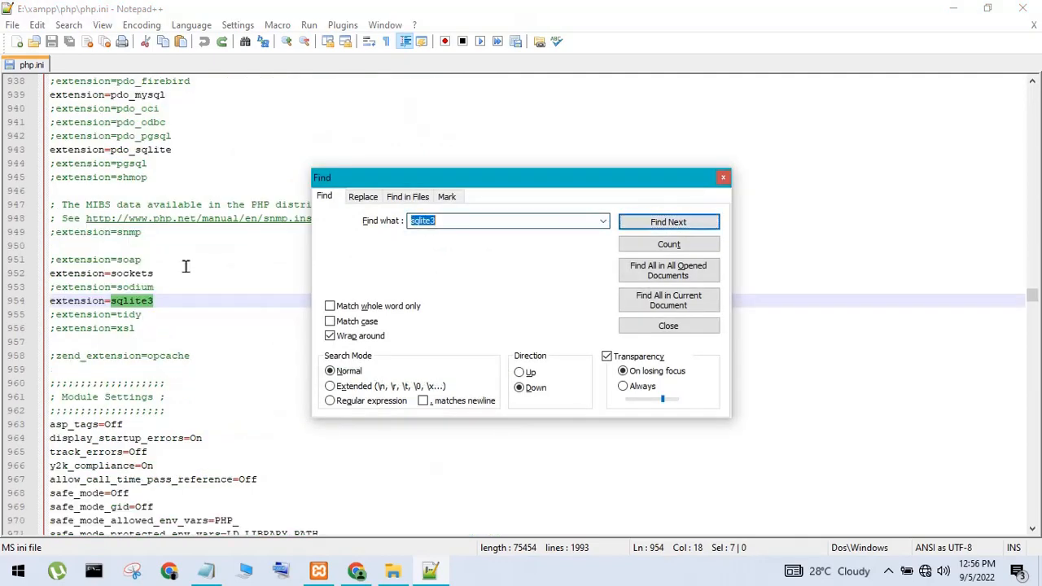
text(gd)
click(655, 225)
click(656, 225)
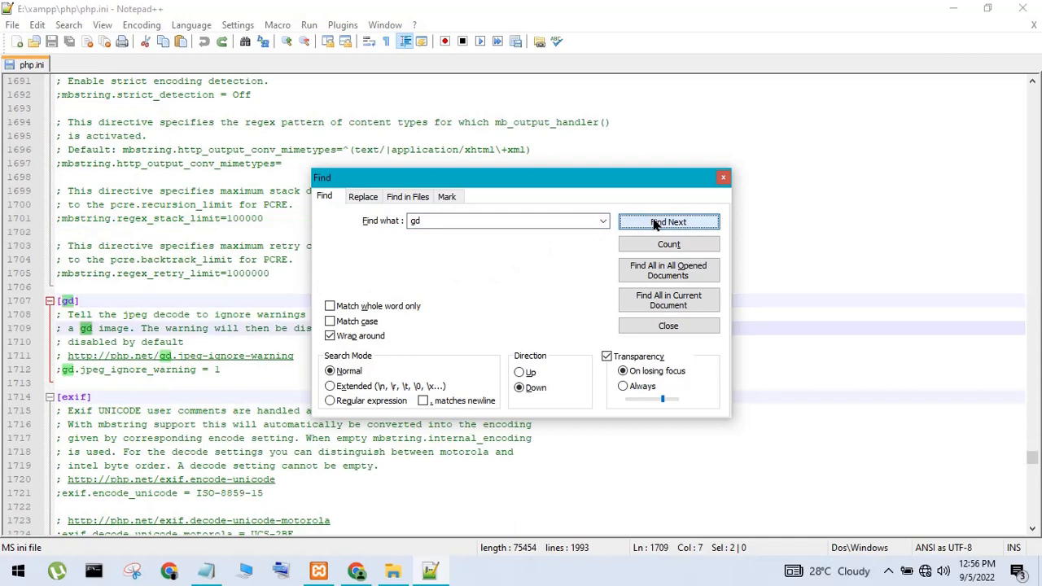
click(656, 225)
click(655, 224)
click(656, 225)
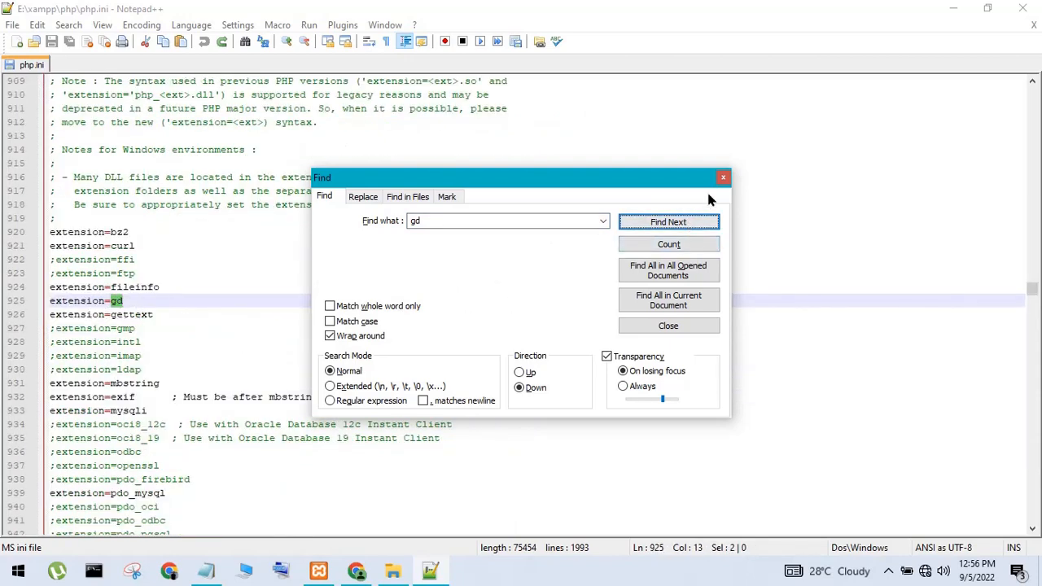
click(723, 177)
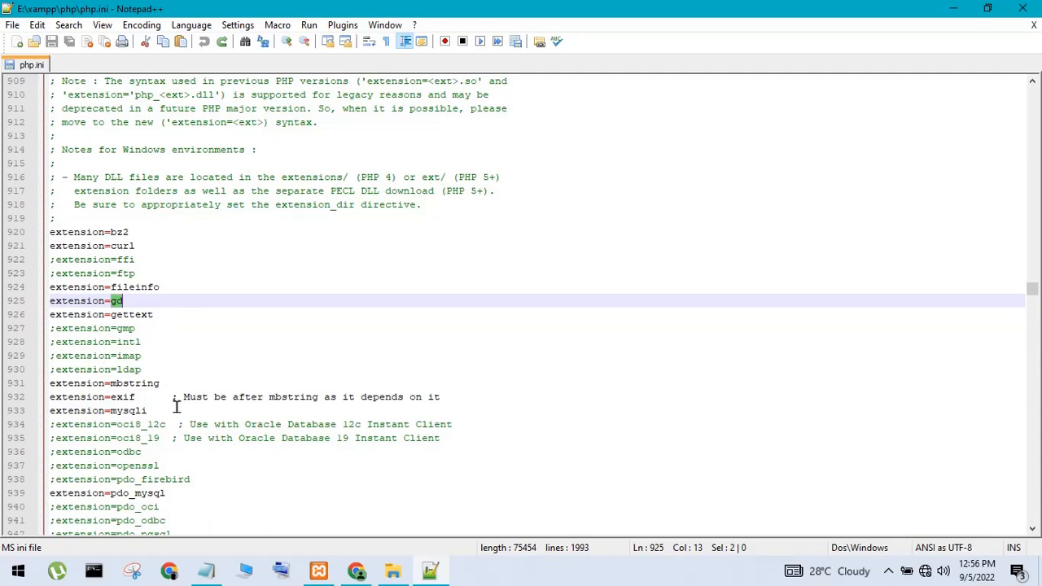
Write 'save' in the Notepad note, then minimize Notepad and Chrome
key(alt+Tab)
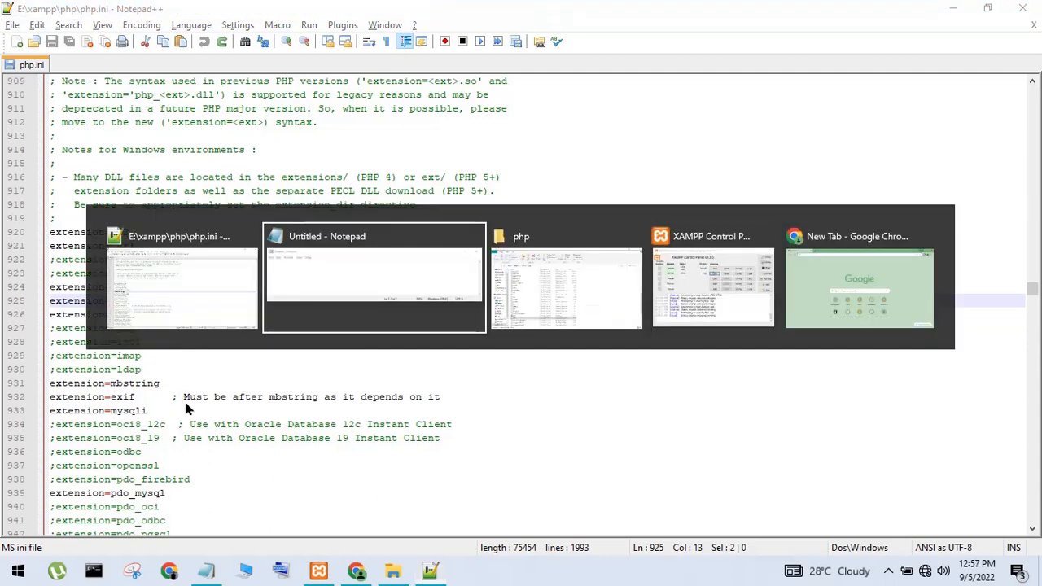
text(save)
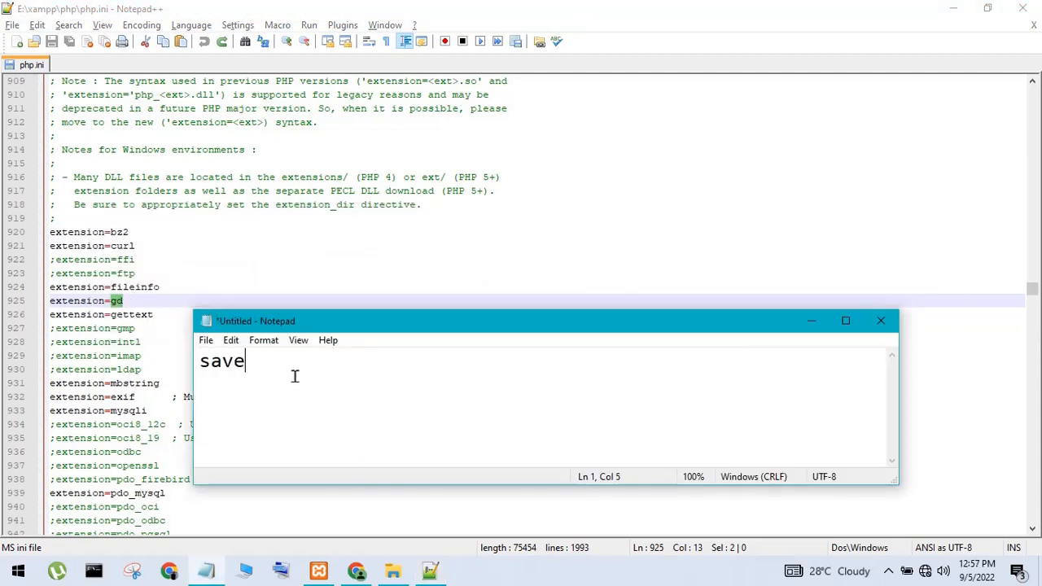
click(811, 322)
click(358, 572)
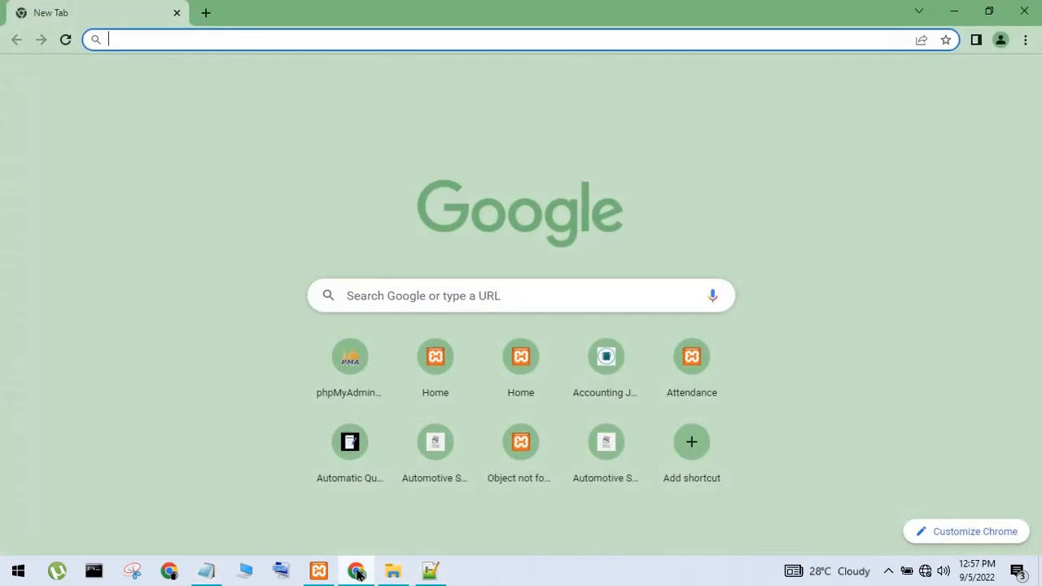
click(954, 12)
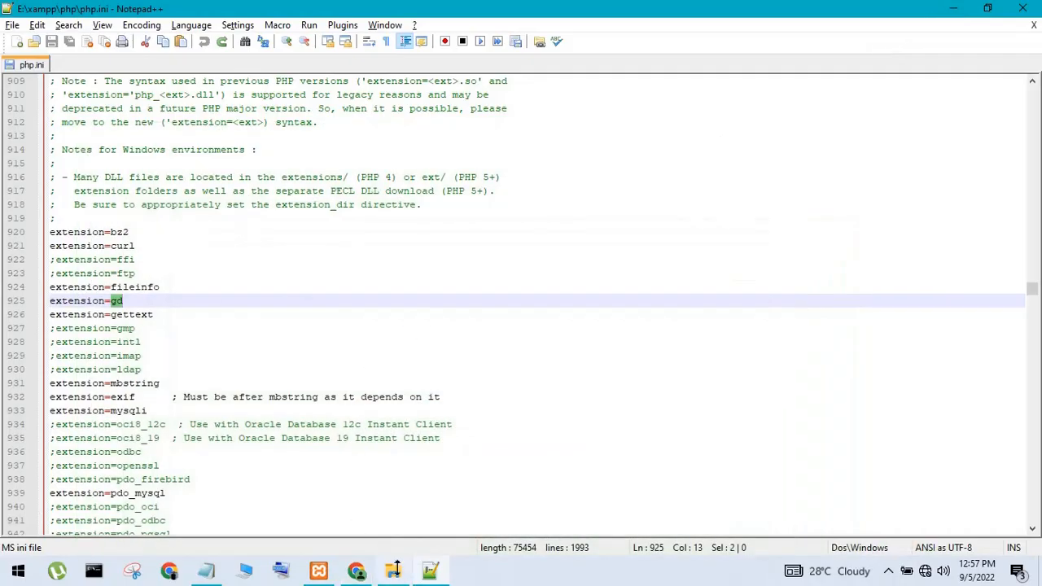
Open xampp\htdocs\barangay_management\admin\login.php in Notepad++ from File Explorer
click(395, 574)
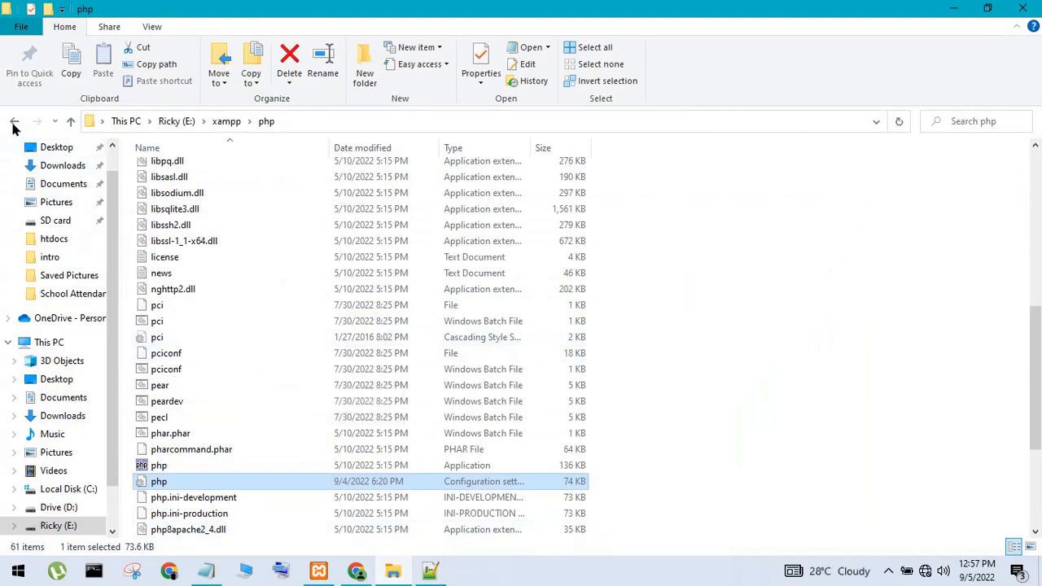
click(14, 124)
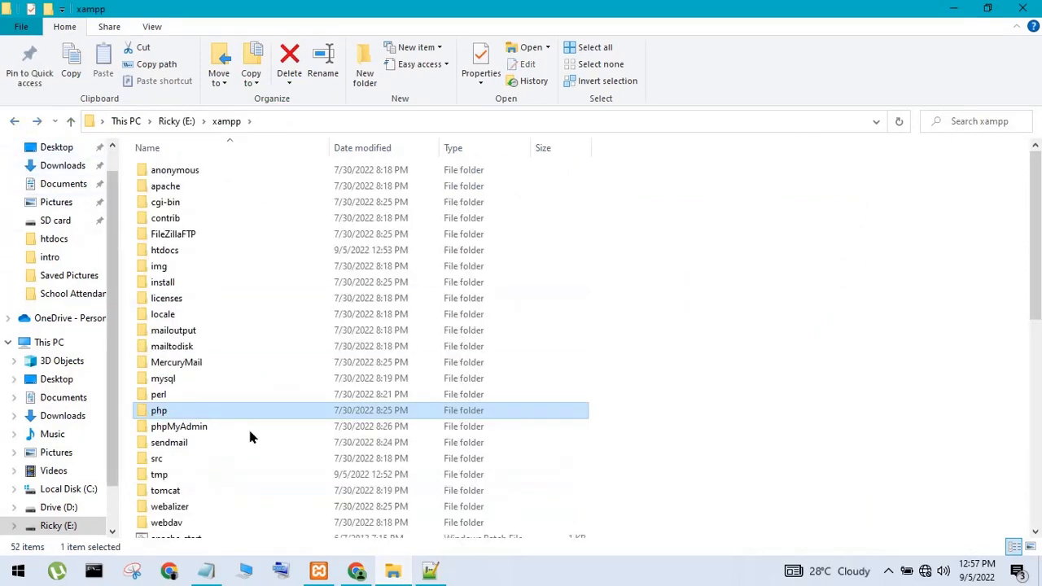
double_click(176, 250)
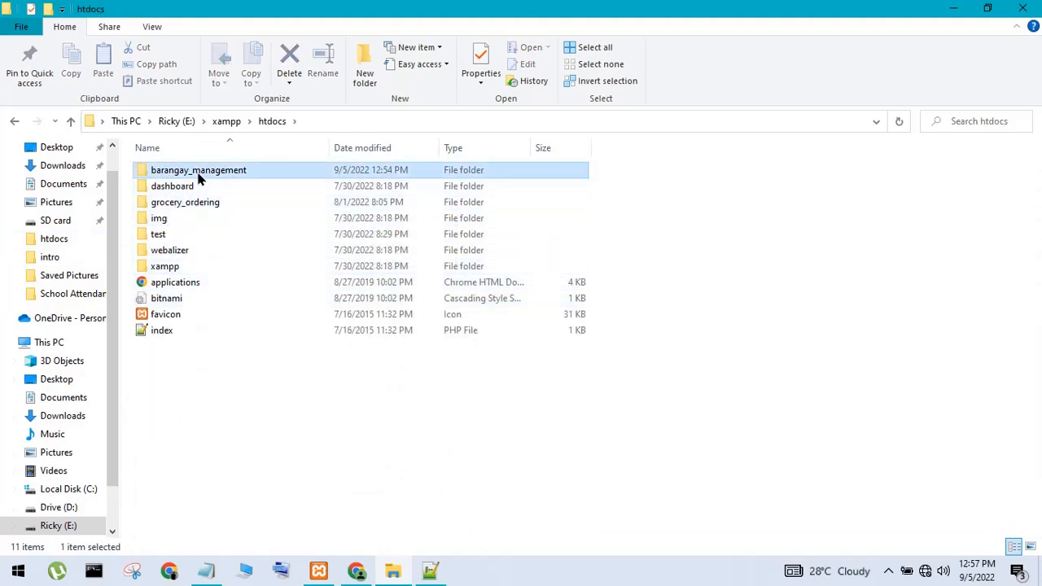
double_click(200, 171)
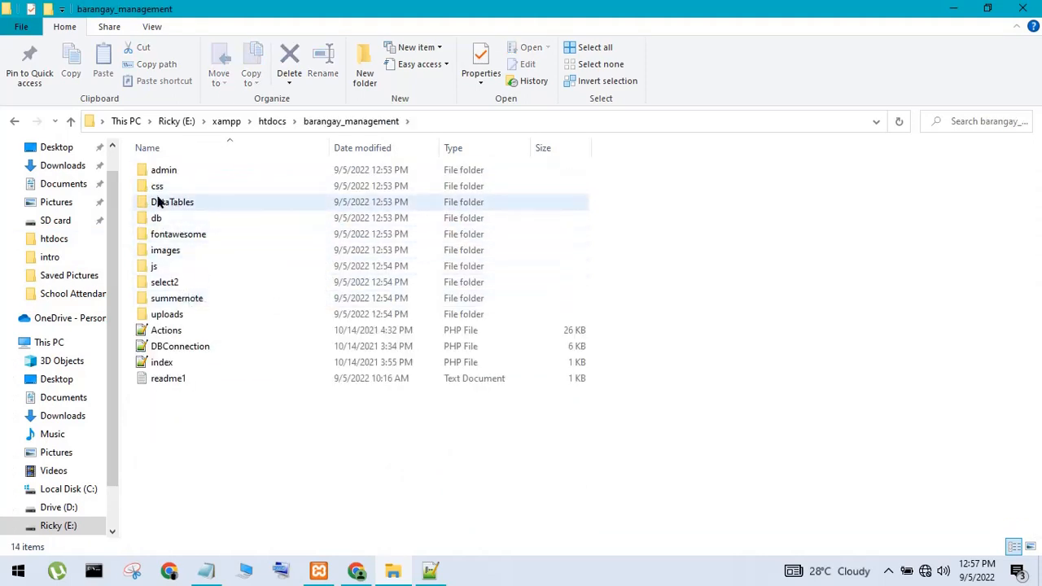
double_click(163, 170)
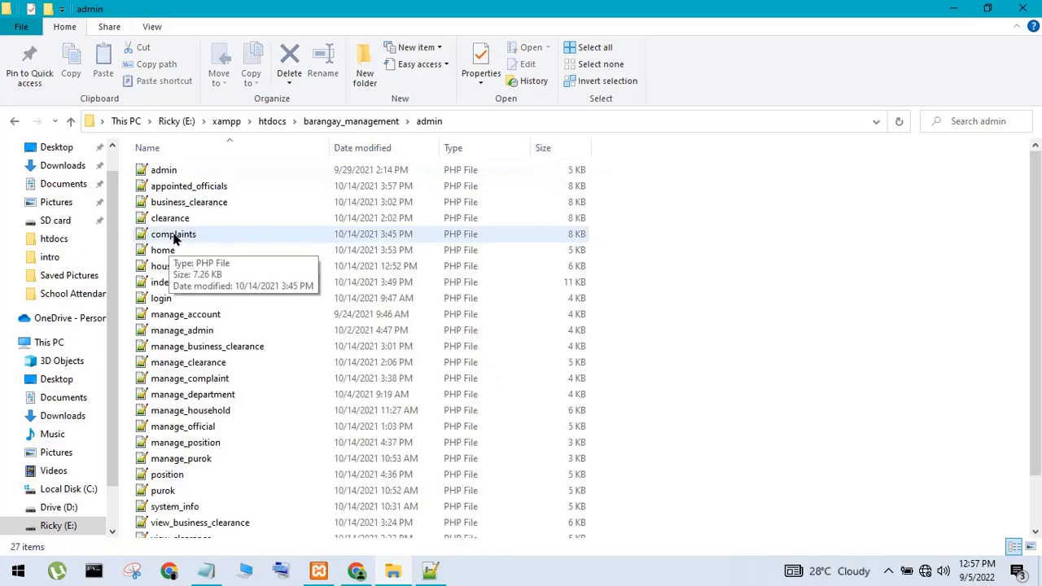
click(195, 299)
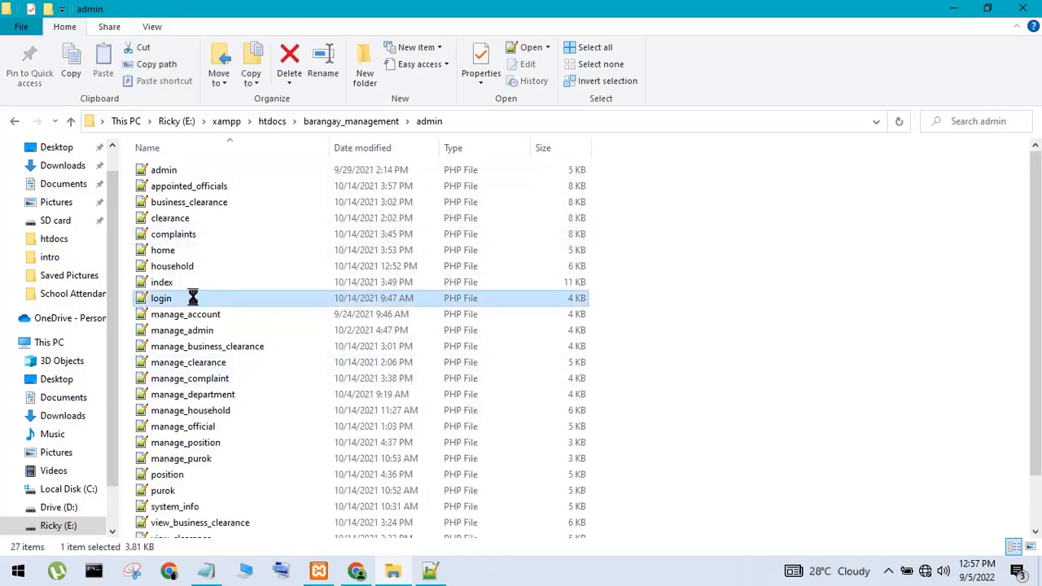
right_click(196, 296)
click(227, 269)
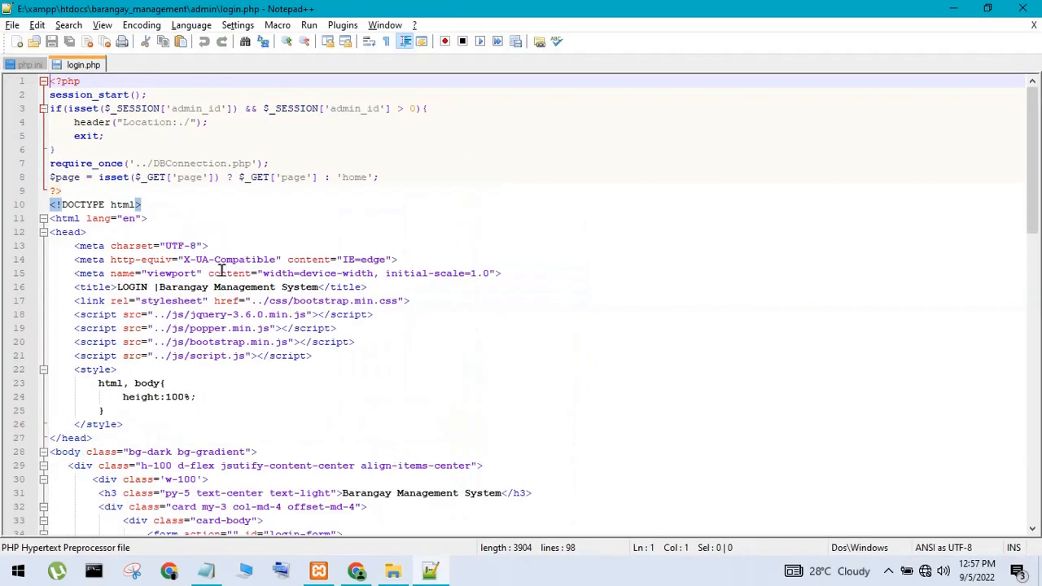
Launch login.php in Chrome and delete the file:///E:/xampp/htdocs prefix from its address
click(307, 29)
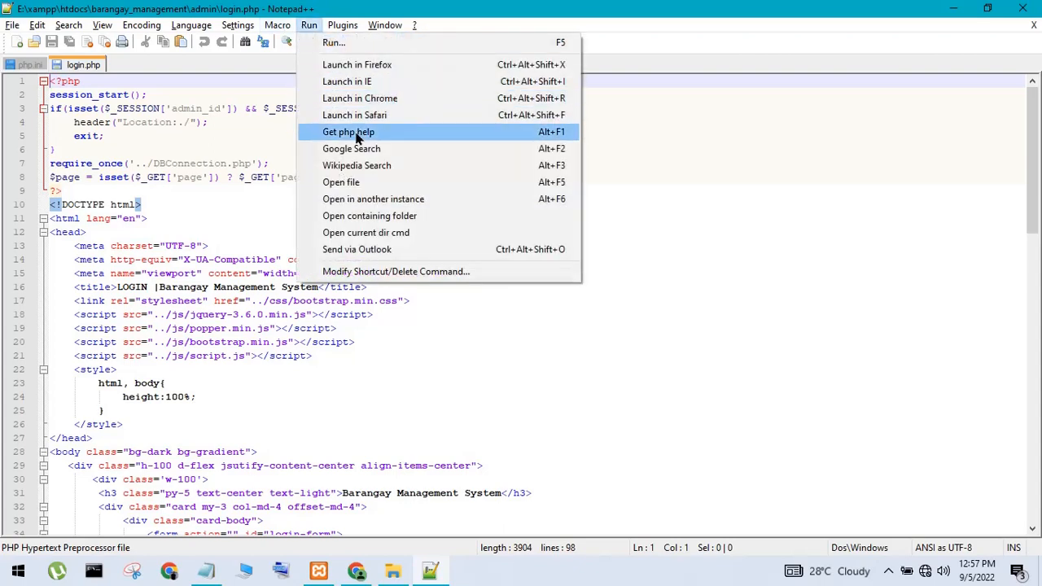
click(368, 98)
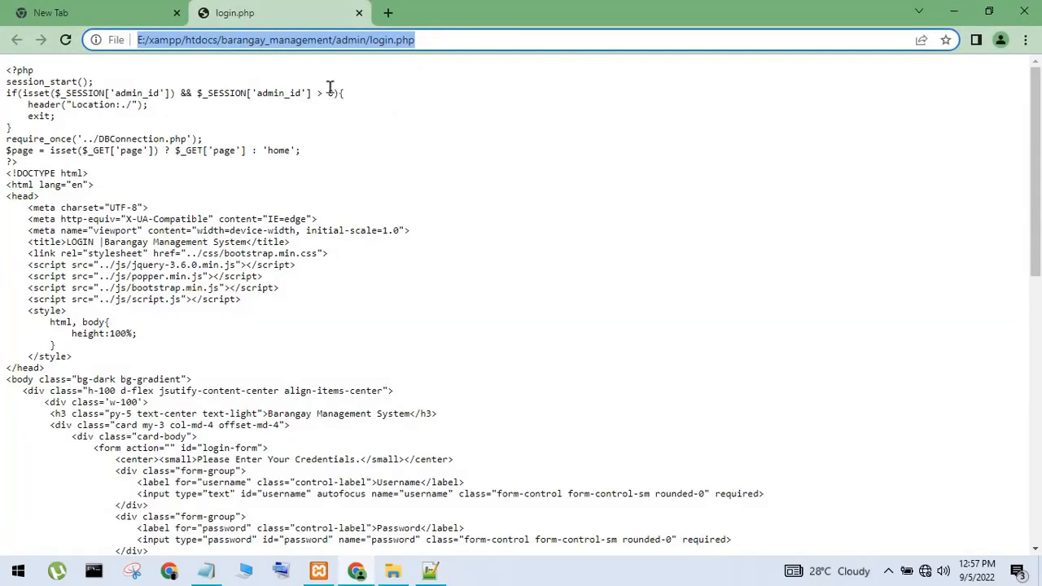
click(218, 43)
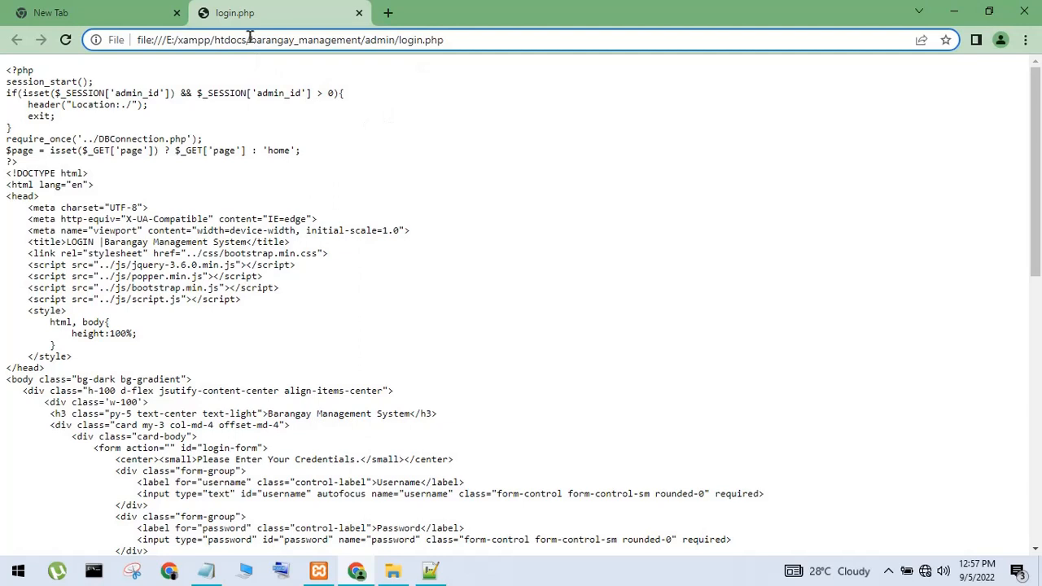
drag(249, 39, 2, 82)
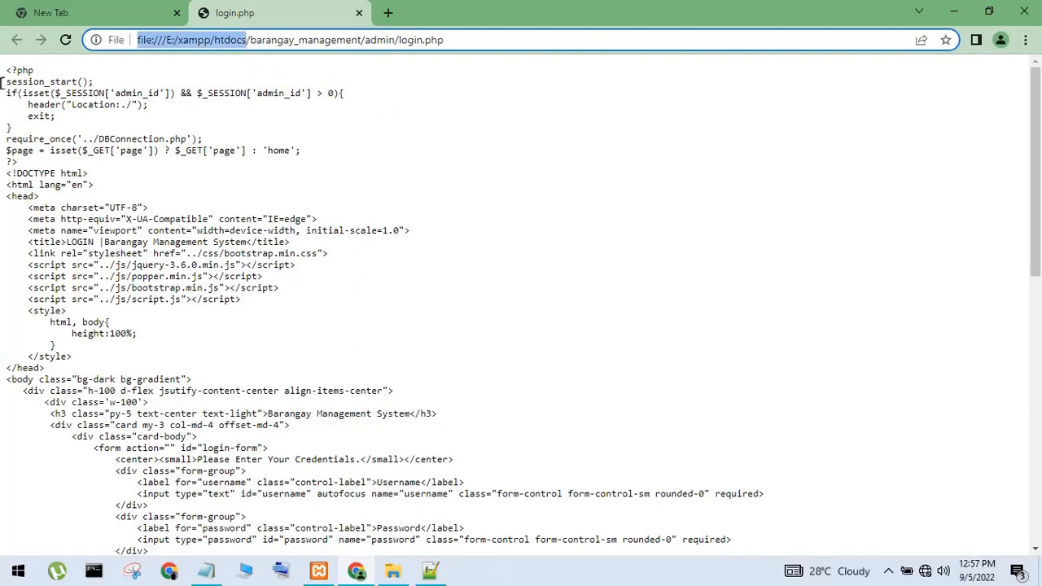
key(BackSpace)
Load the login page from localhost and note the admin username and password in Notepad
text(localhos)
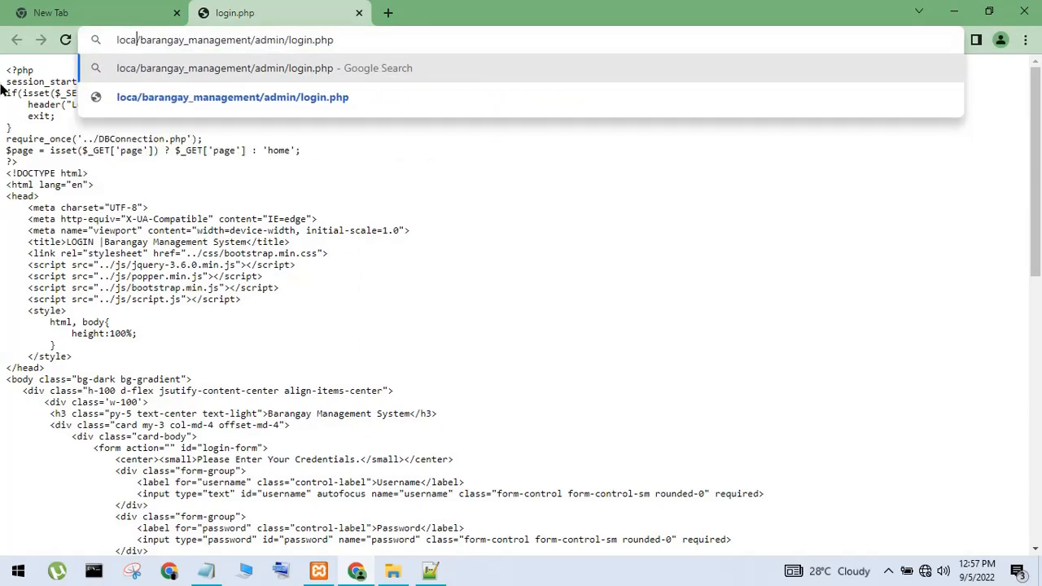
text(t)
key(Return)
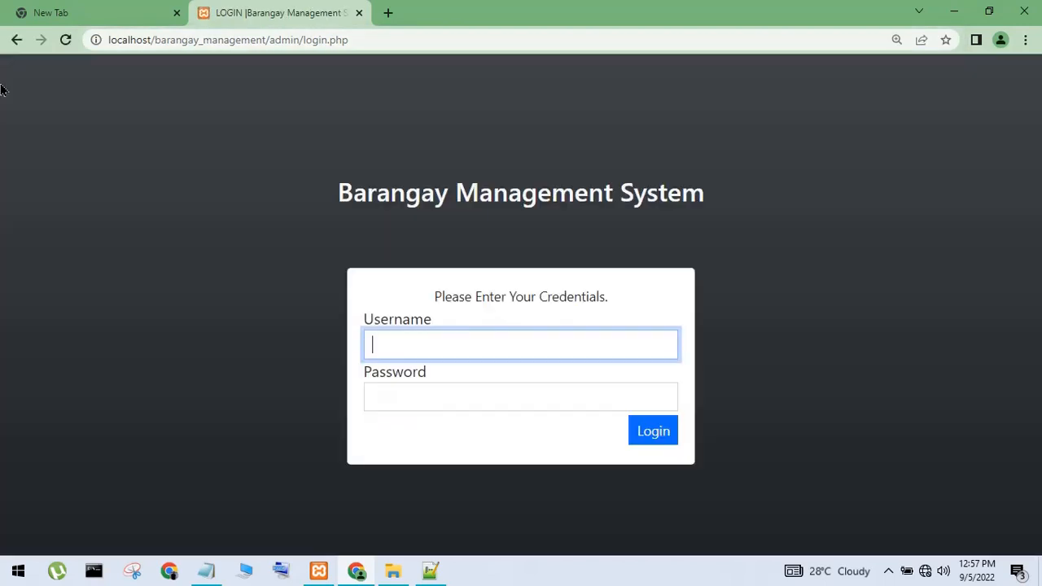
click(216, 572)
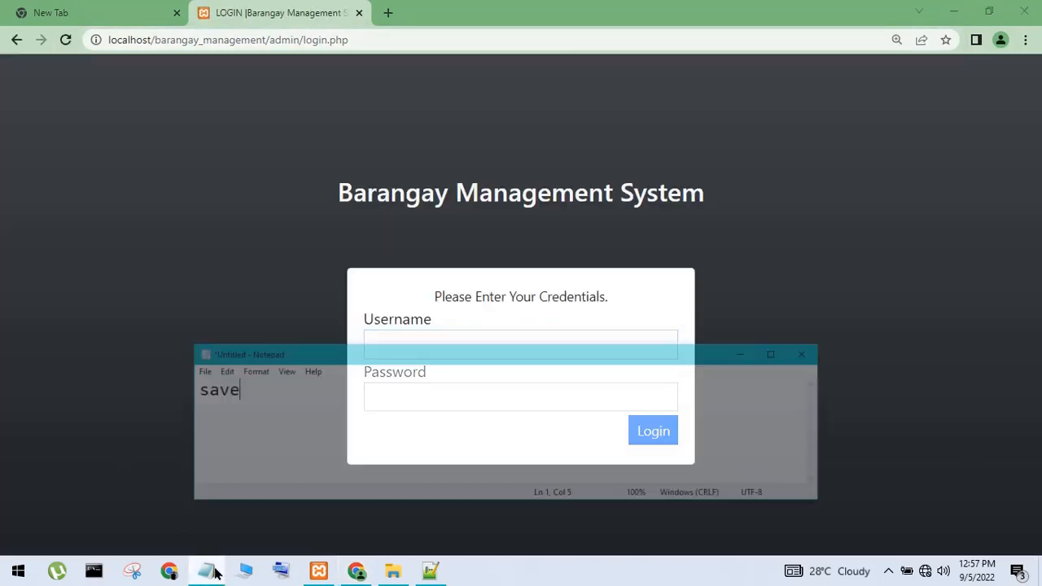
key(BackSpace)
key(BackSpace)
key(BackSpace)
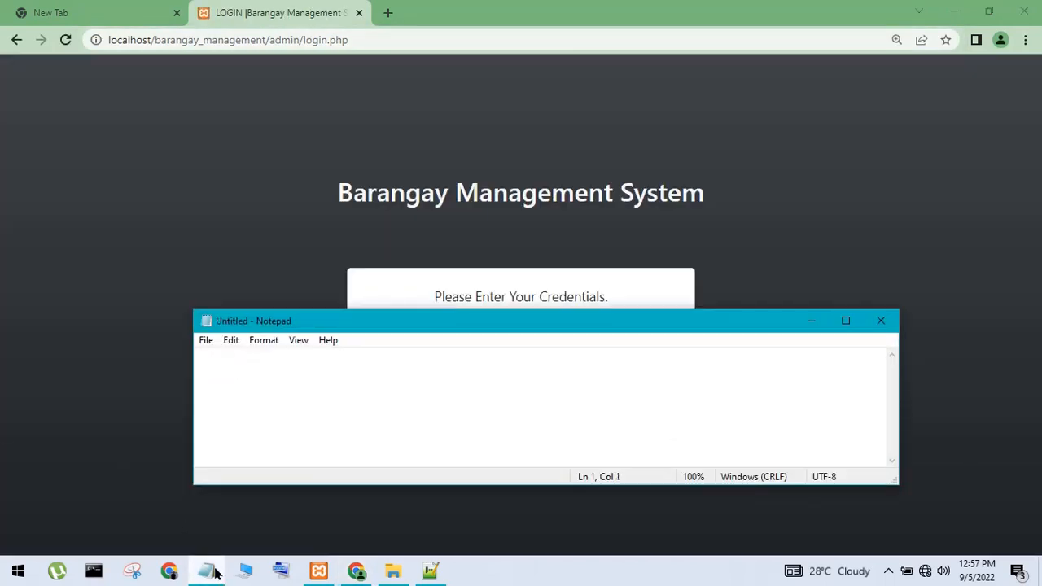
text(admin )
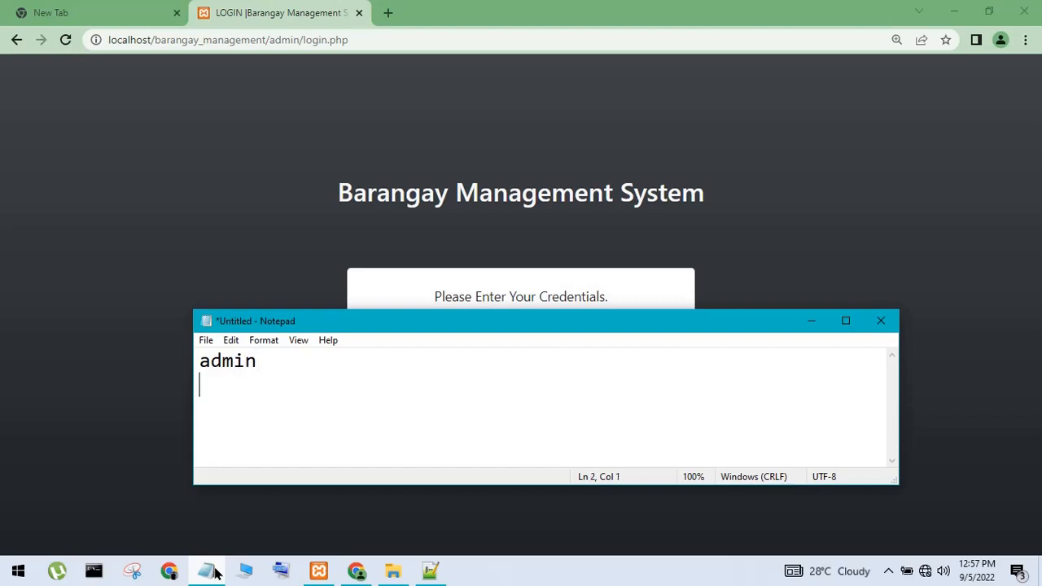
text(admin123)
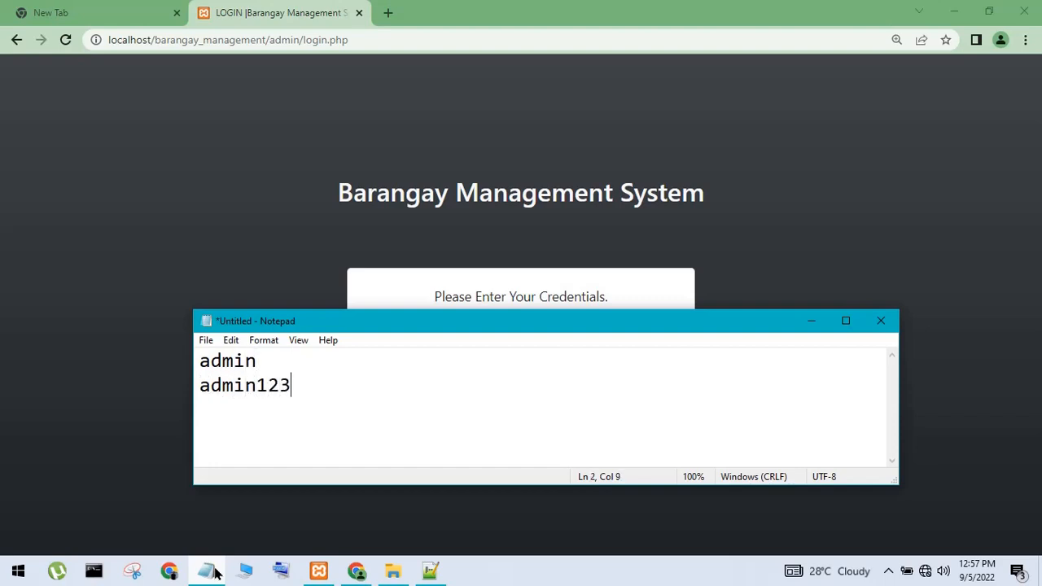
Log in with the administrator credentials, then minimize Chrome after the success message
click(812, 323)
text(admin)
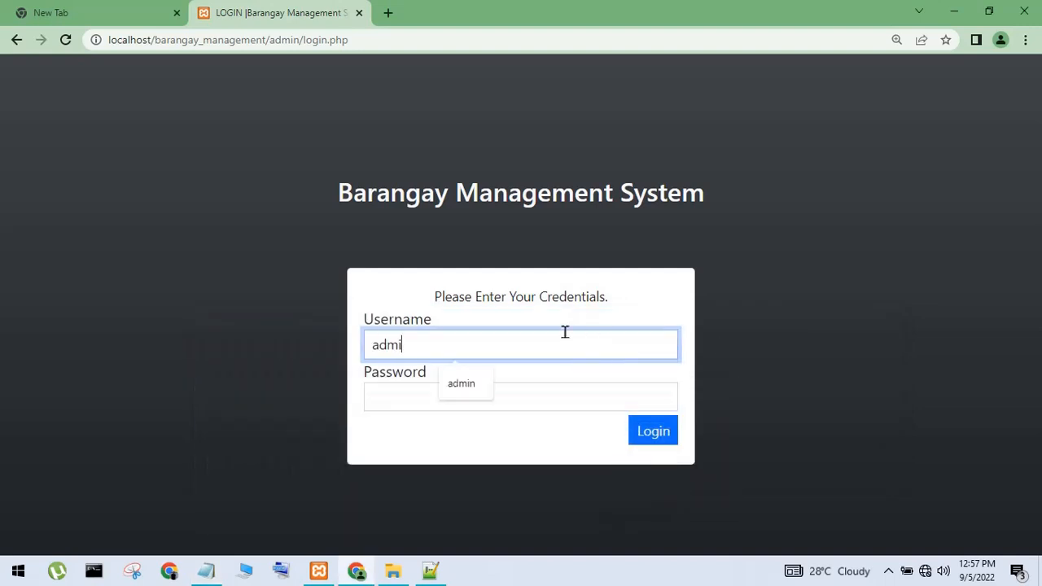
key(Tab)
text(a)
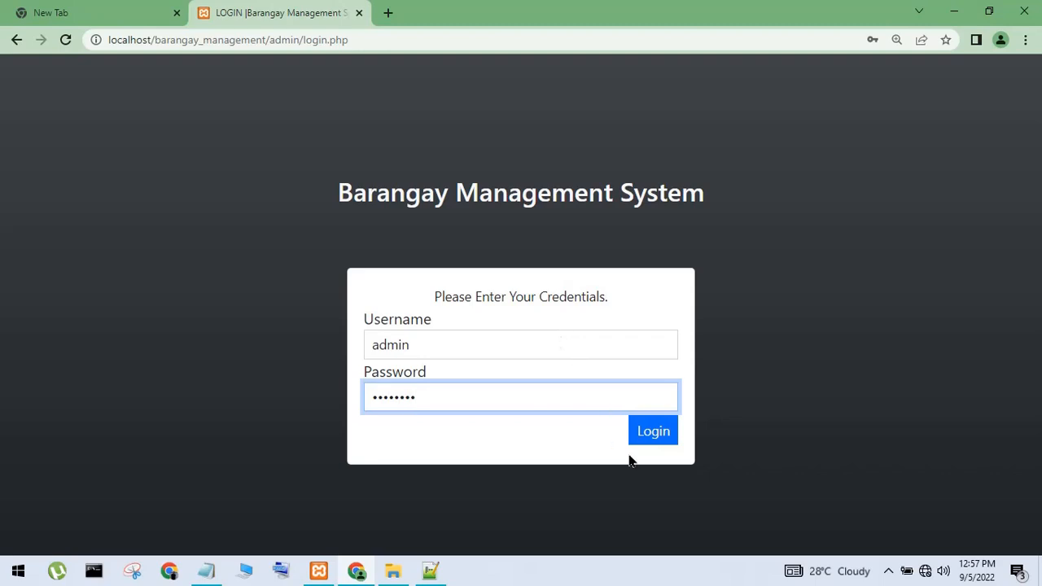
click(658, 431)
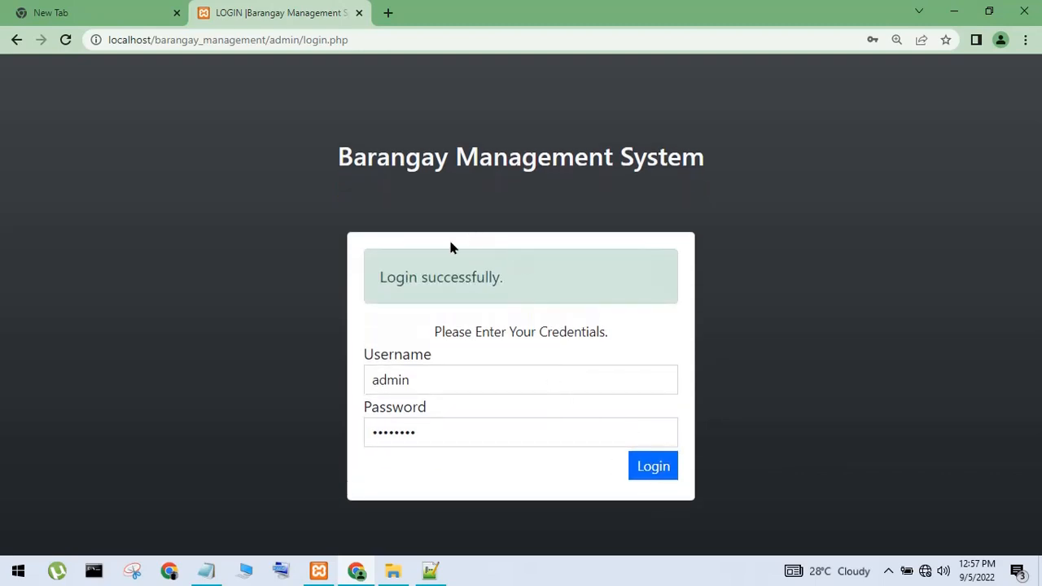
drag(437, 277, 553, 275)
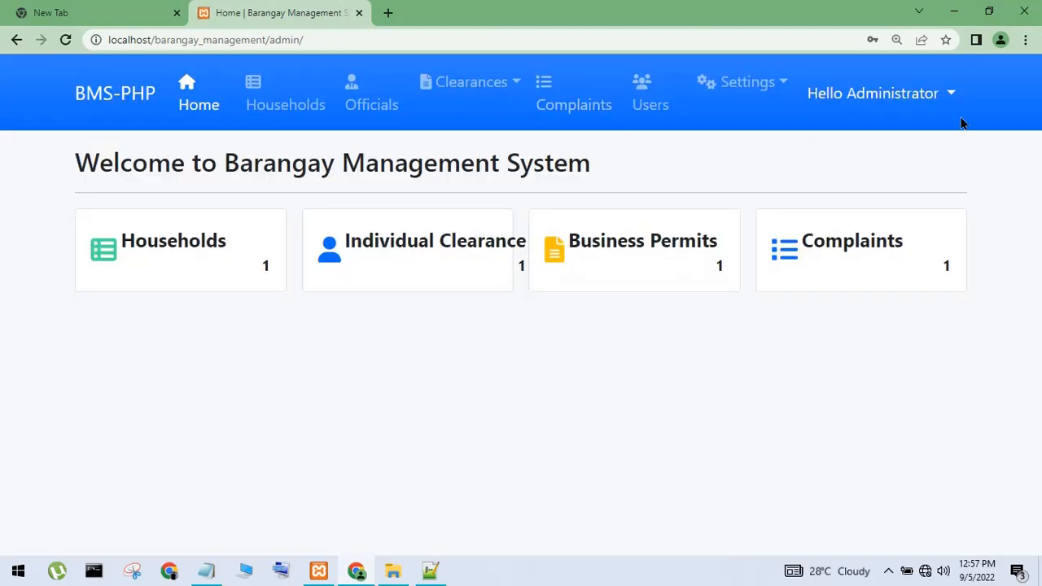
click(954, 11)
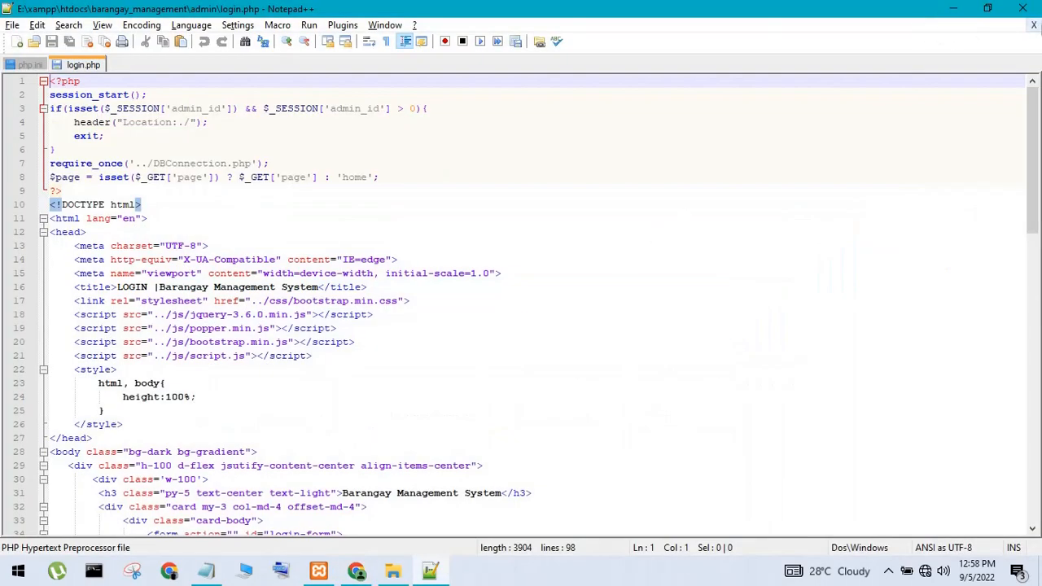
Close the login.php and php.ini tabs and exit Notepad++
click(1032, 25)
click(1034, 25)
click(1022, 8)
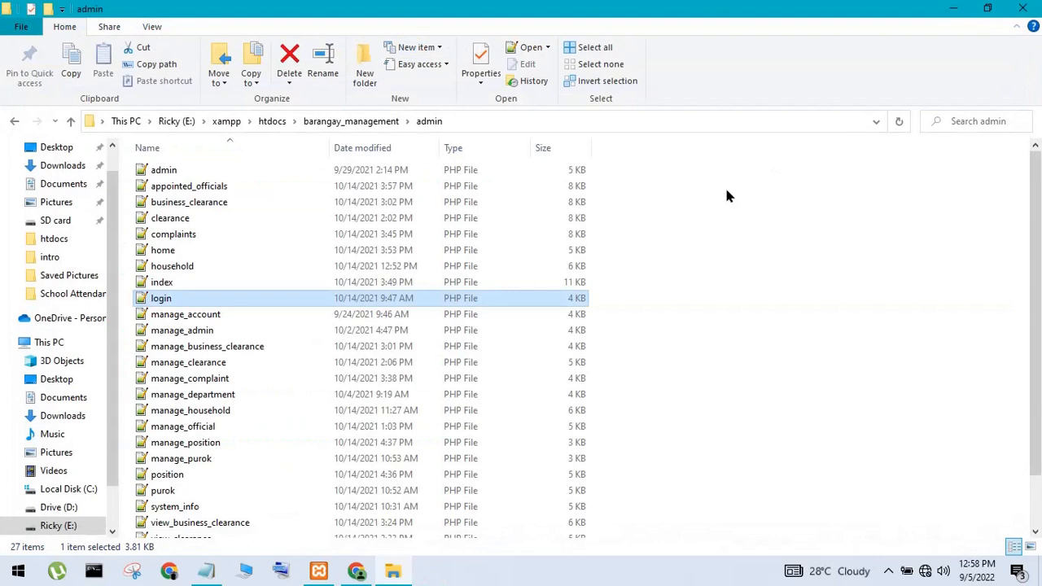
Open baranagay_management_db from the project's db folder in DB Browser for SQLite
click(14, 122)
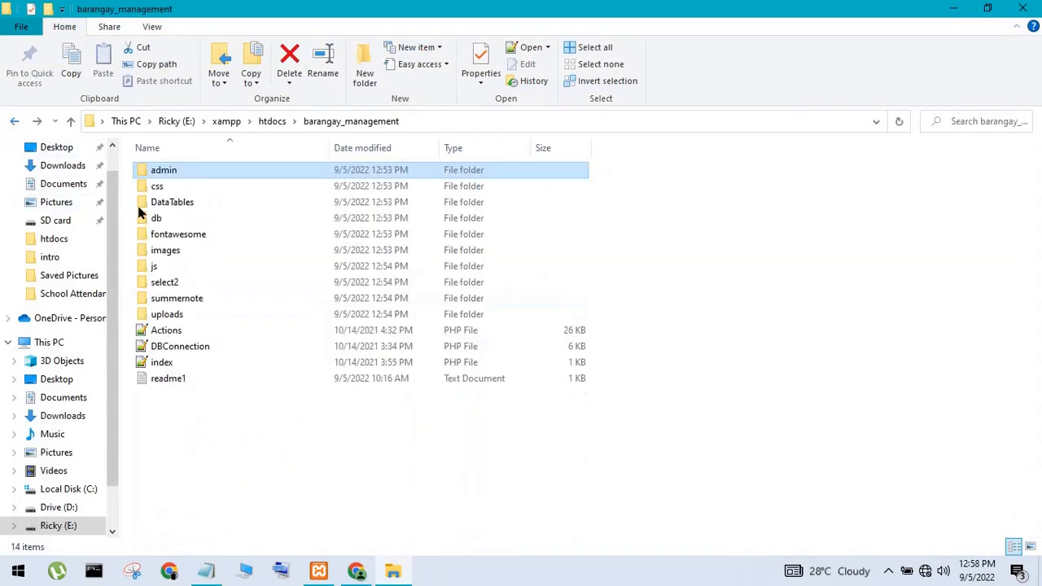
double_click(145, 218)
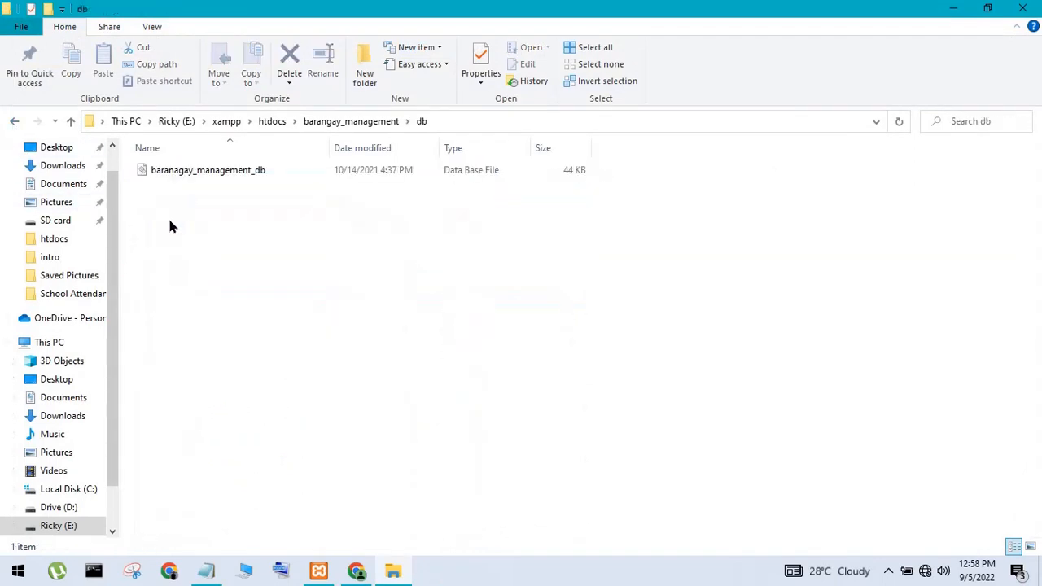
click(988, 8)
drag(450, 45, 578, 105)
click(545, 263)
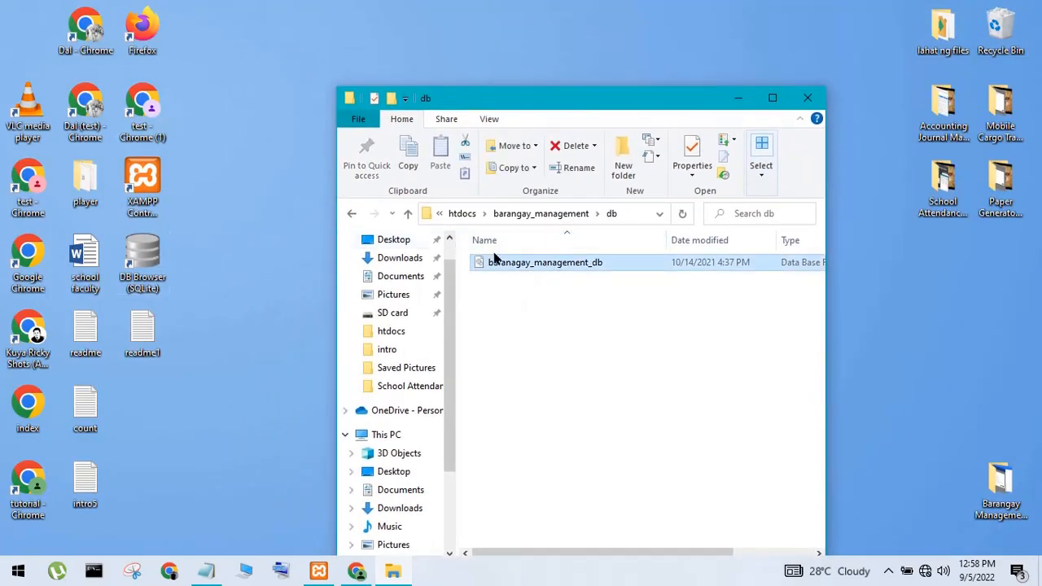
drag(500, 266, 151, 277)
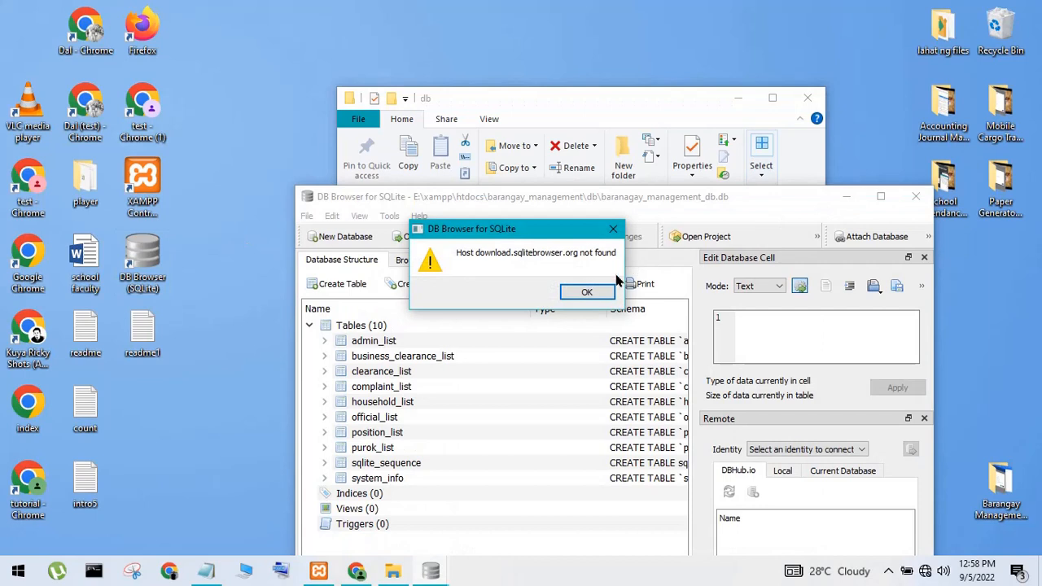
Dismiss the update error and browse the complaint_list and admin_list table rows
click(586, 291)
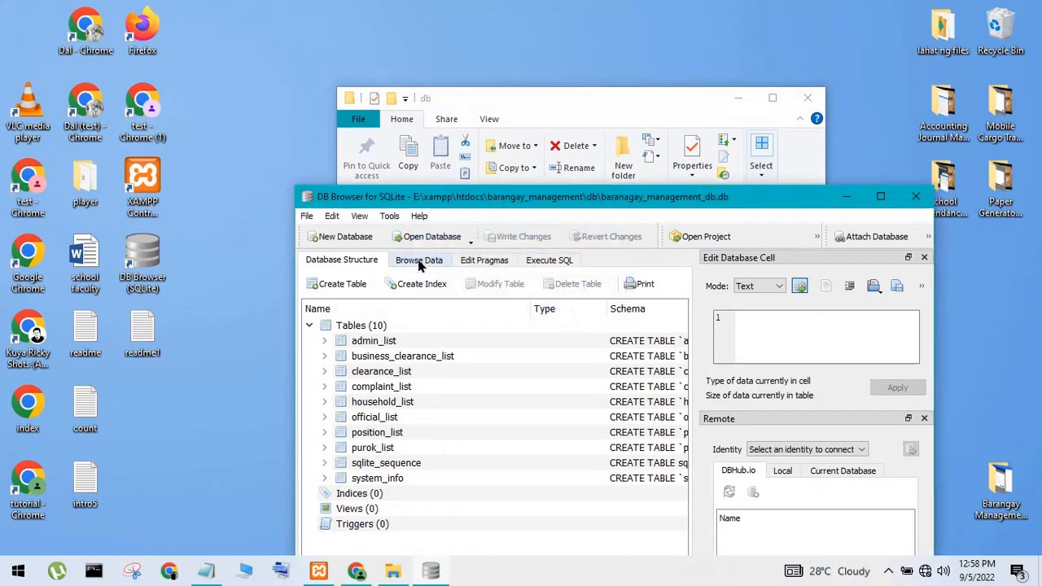
click(419, 261)
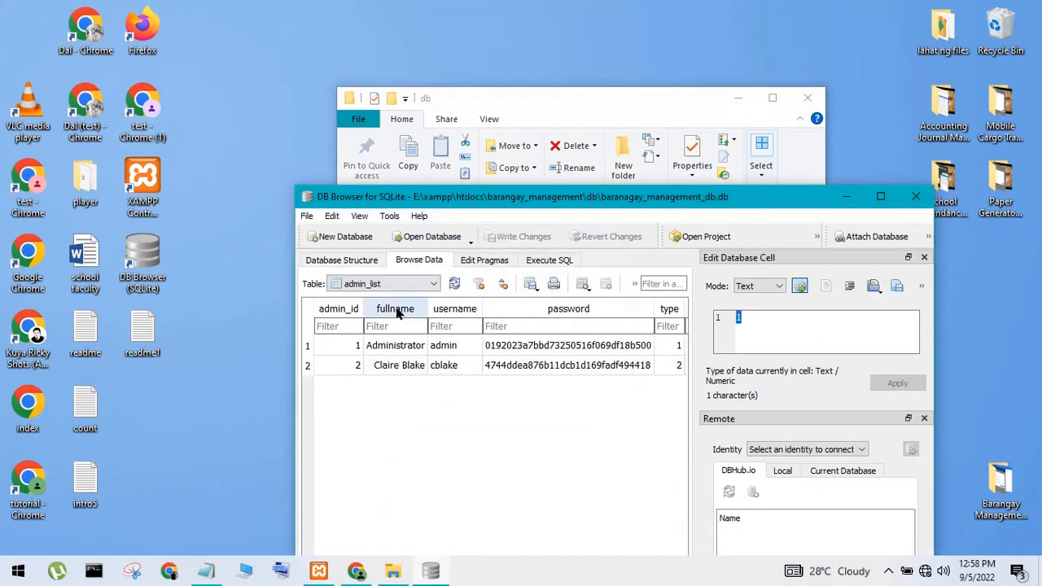
click(390, 289)
click(371, 345)
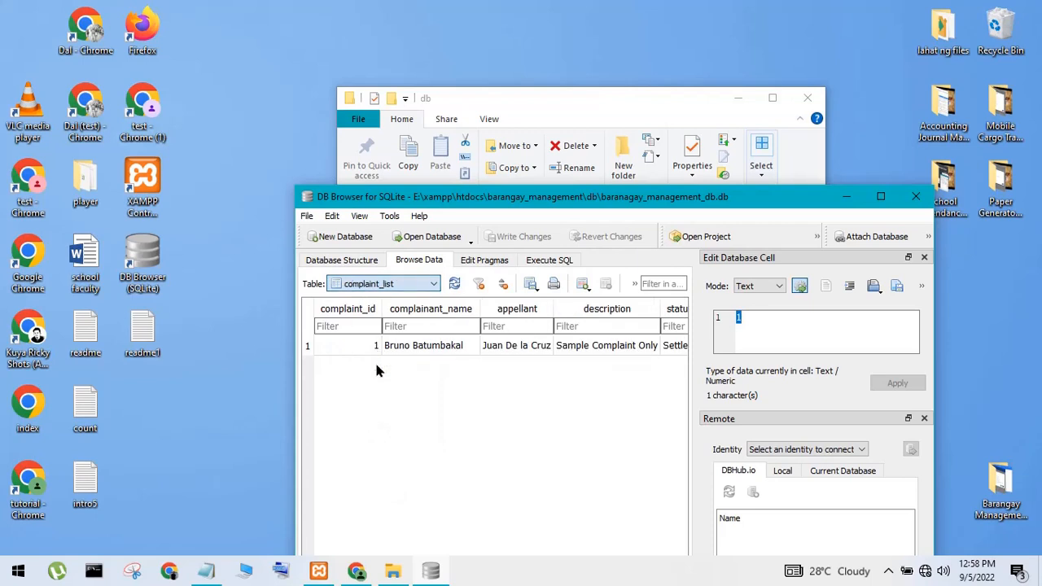
click(382, 284)
click(378, 300)
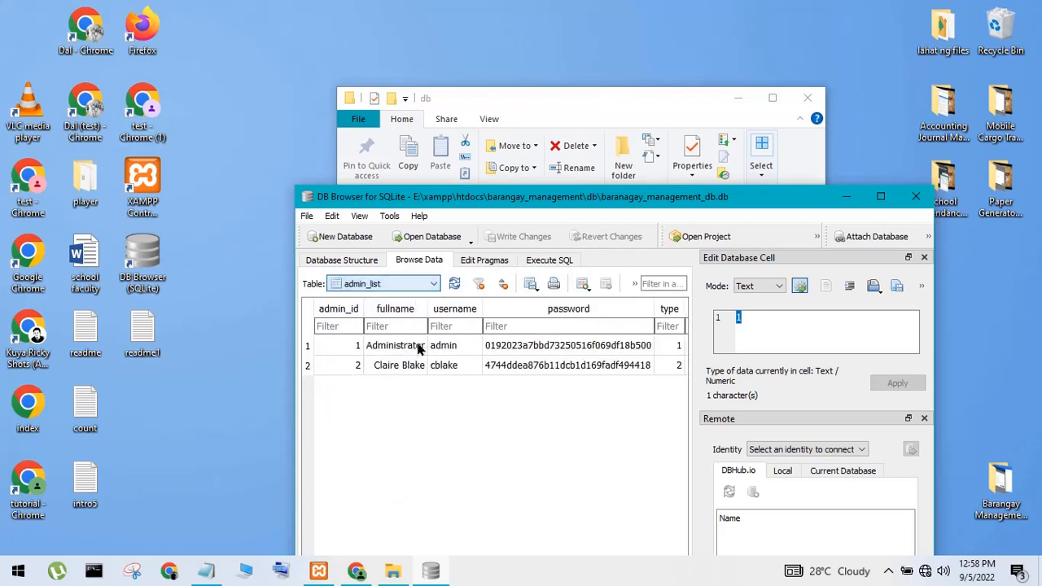
click(418, 361)
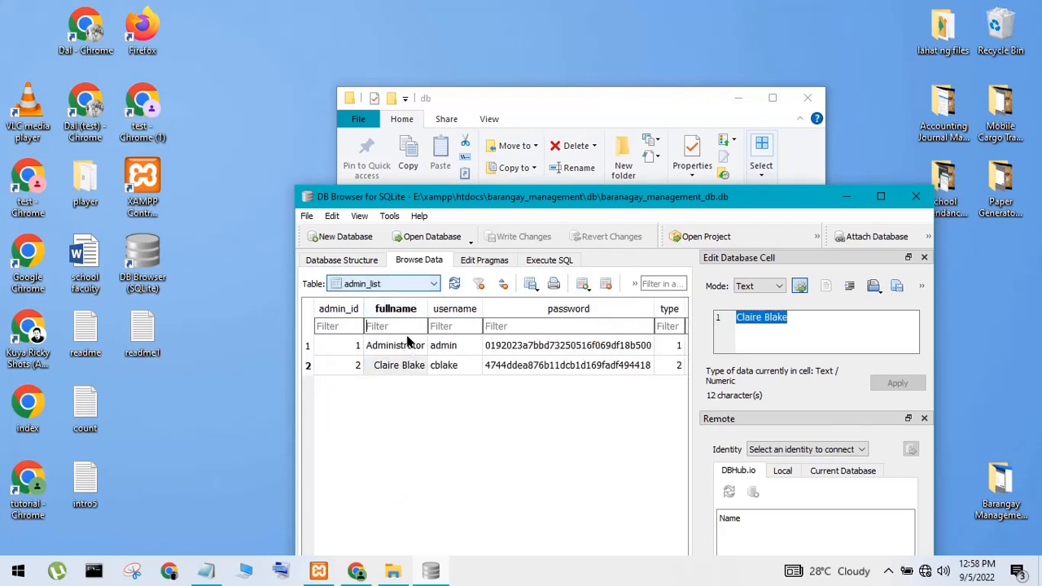
click(443, 345)
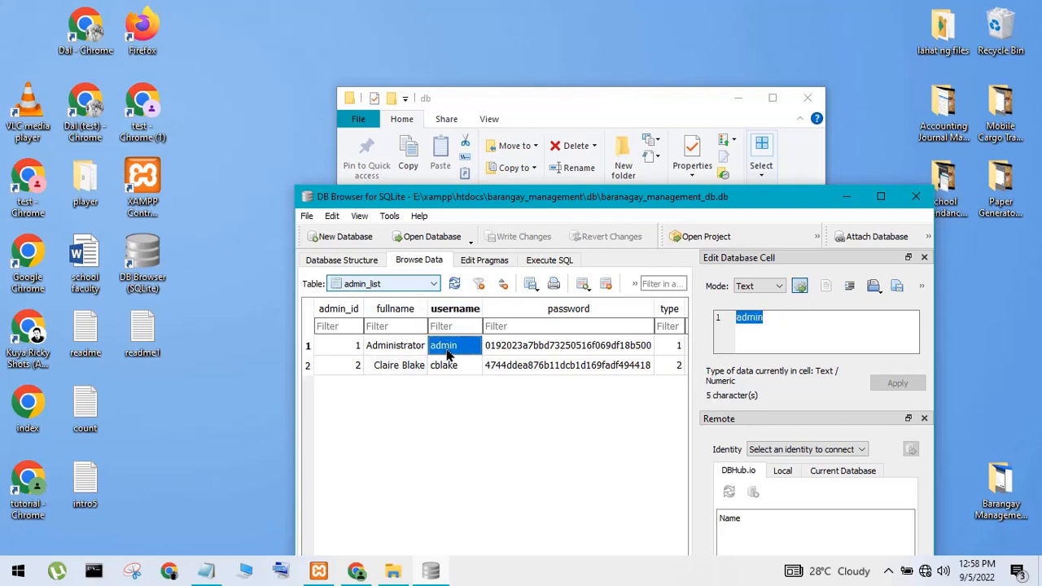
View the complaint_list and purok_list tables, then minimize DB Browser
click(391, 285)
click(370, 345)
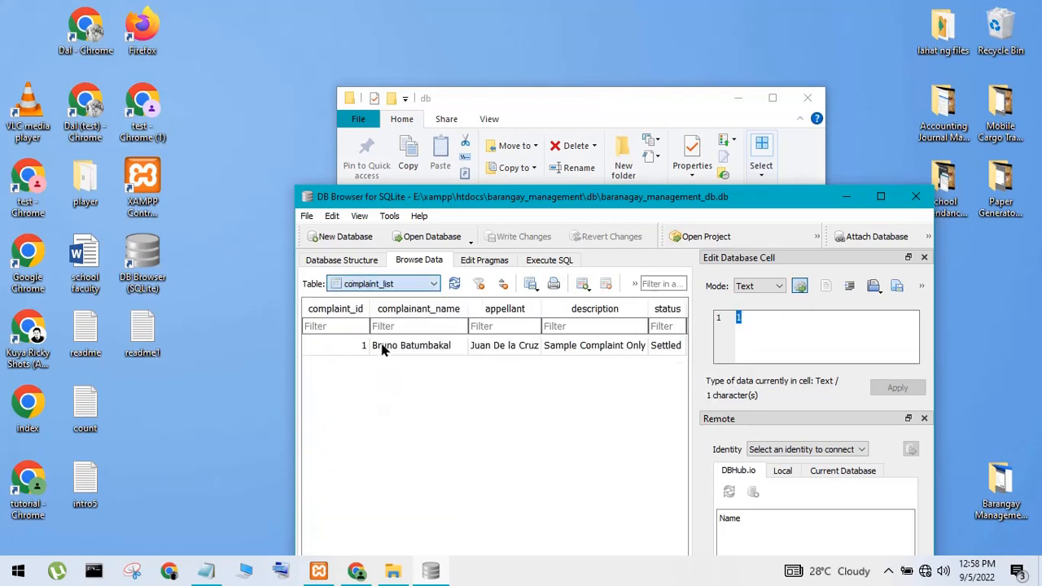
click(391, 284)
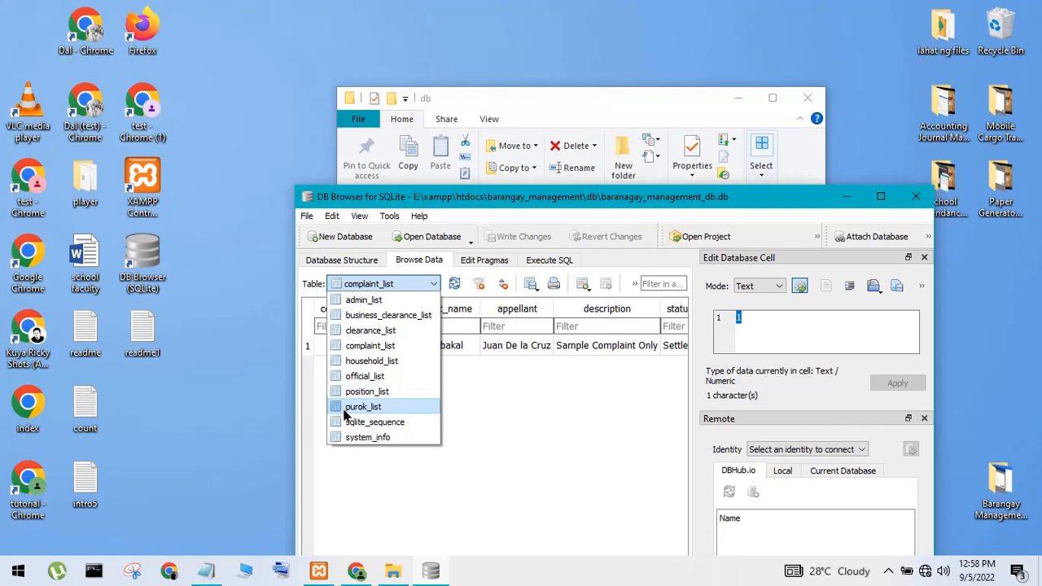
click(363, 407)
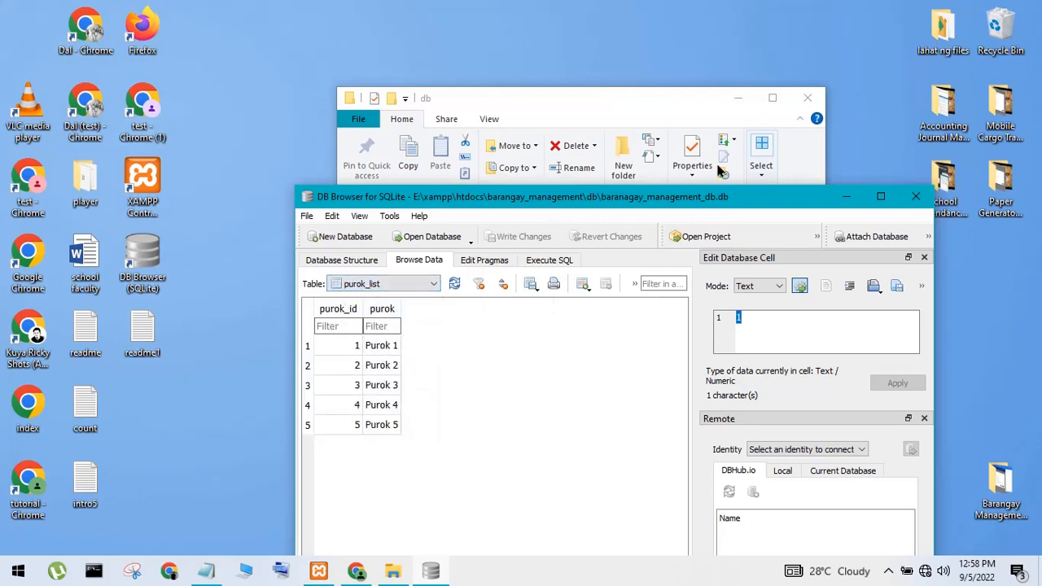
click(845, 196)
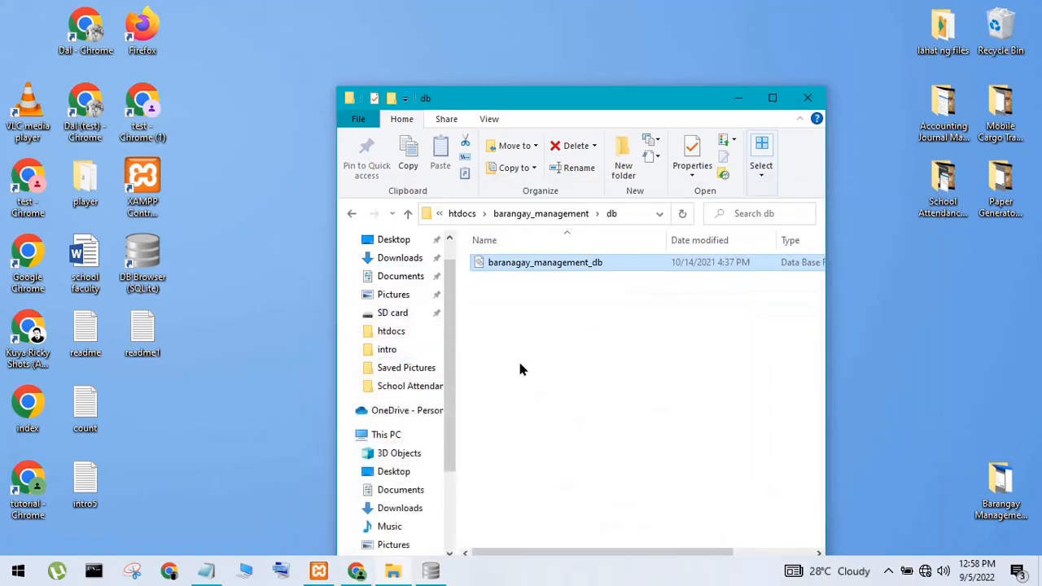
Overwrite the Notepad credential notes with a short 'thanks' and minimize Notepad
click(206, 571)
drag(324, 430, 67, 342)
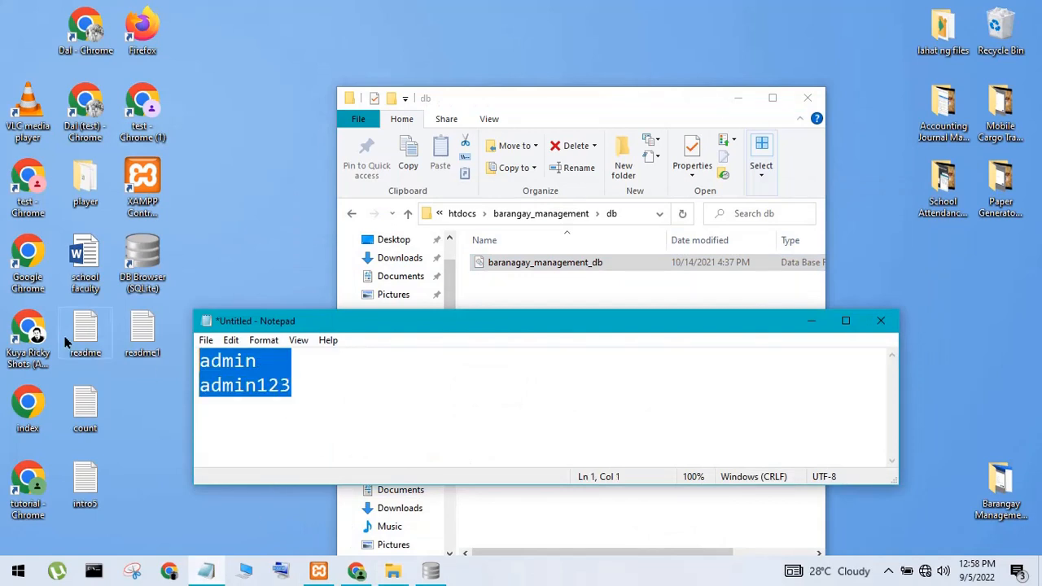
text(than)
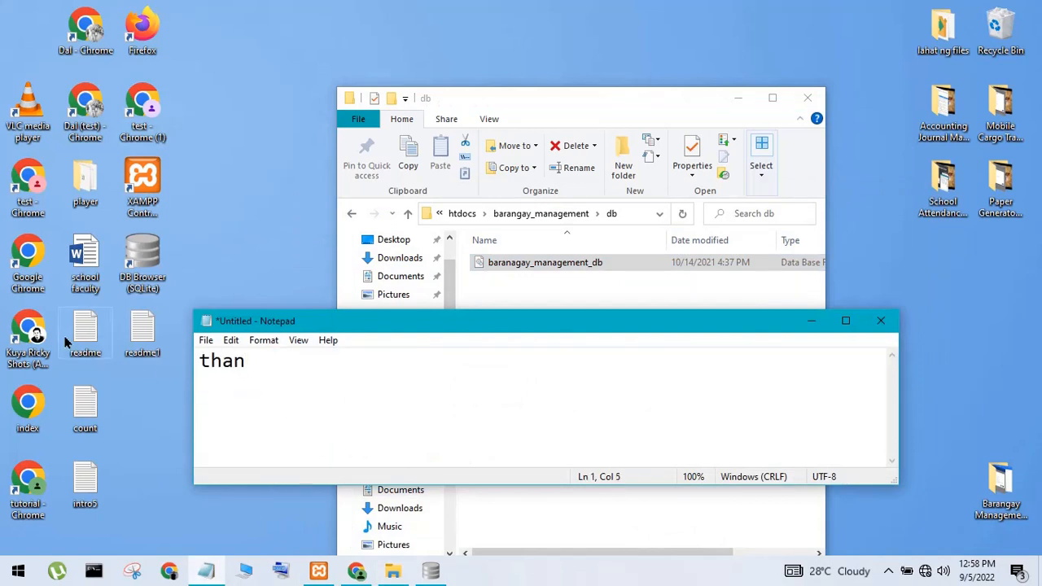
text(ks oi)
key(BackSpace)
click(811, 320)
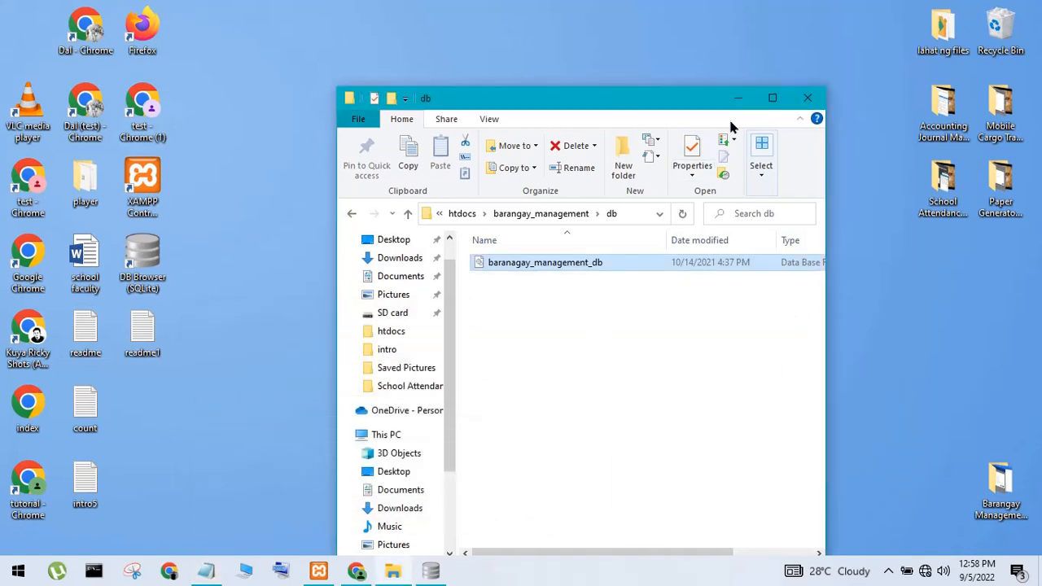